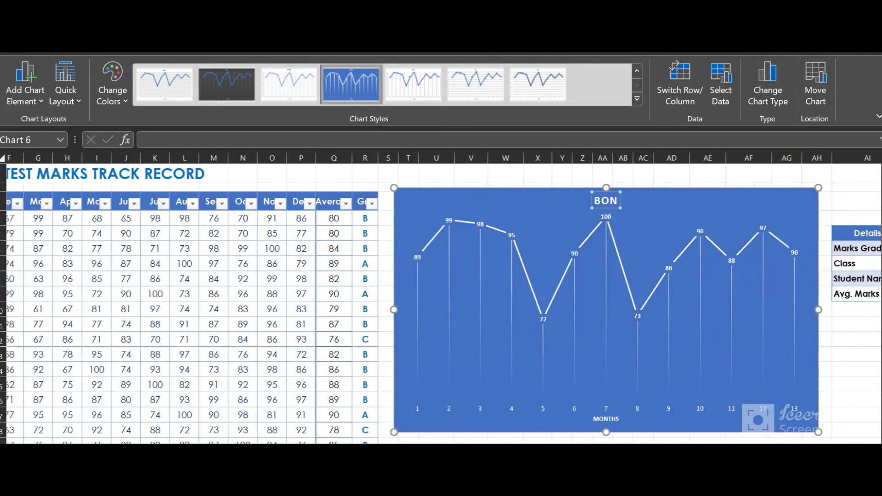
Step: Review the student name column and the grade column of the marks table down to the last student
{"action": "left_click_drag", "start_coordinate": [86, 214], "coordinate": [111, 415]}
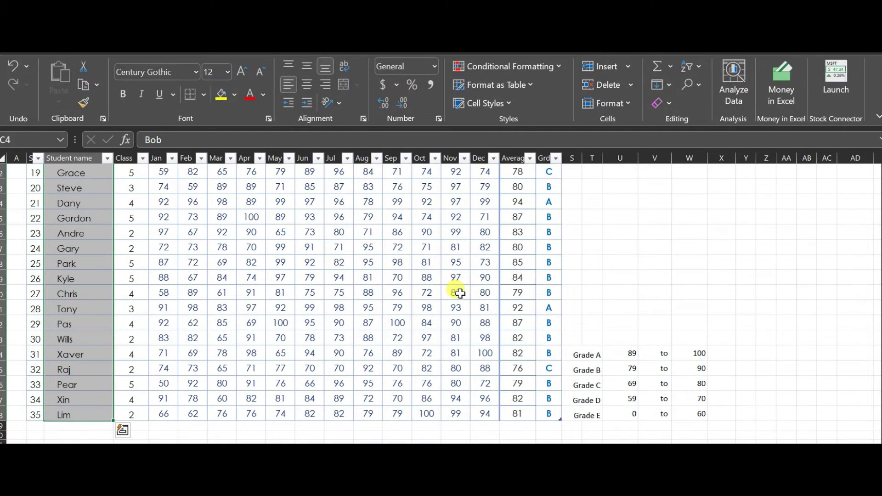
{"action": "scroll", "coordinate": [544, 366], "scroll_direction": "up", "scroll_amount": 7}
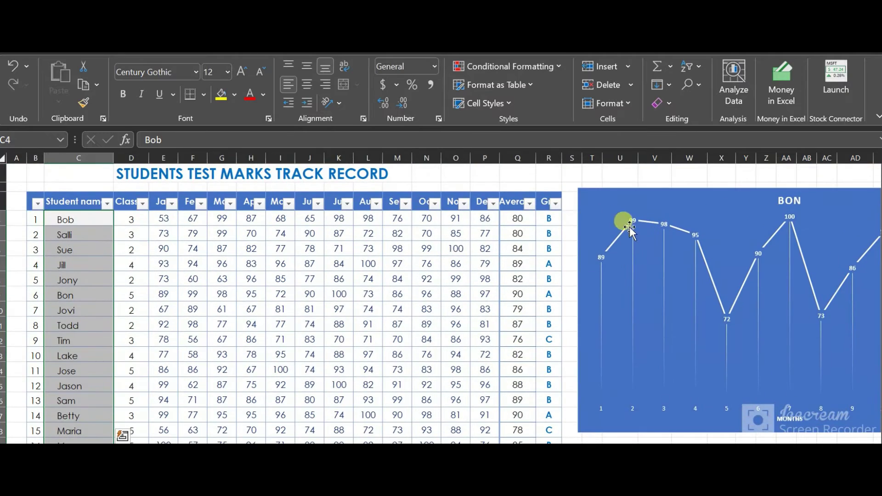
{"action": "left_click_drag", "start_coordinate": [549, 218], "coordinate": [550, 425]}
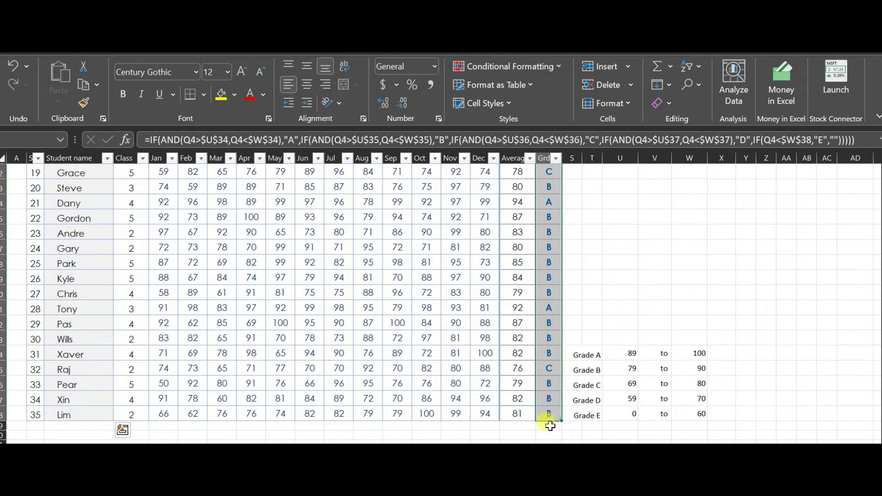
{"action": "scroll", "coordinate": [542, 367], "scroll_direction": "up", "scroll_amount": 6}
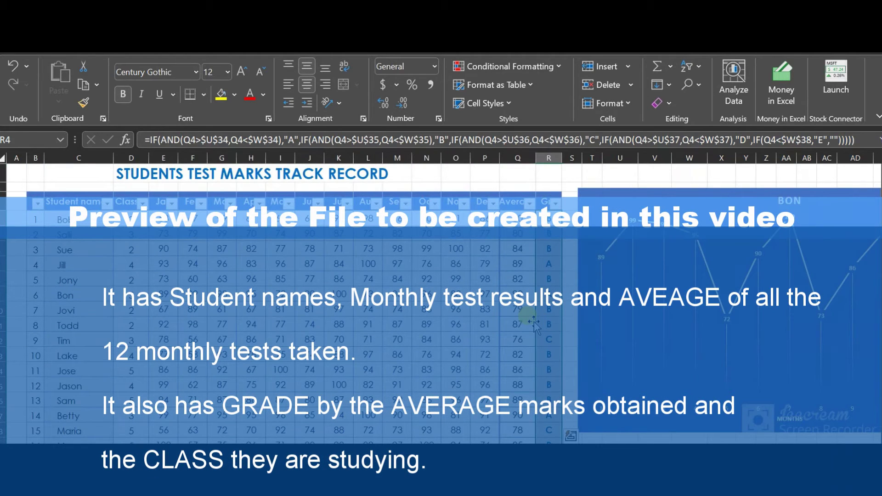
{"action": "left_click", "coordinate": [297, 273]}
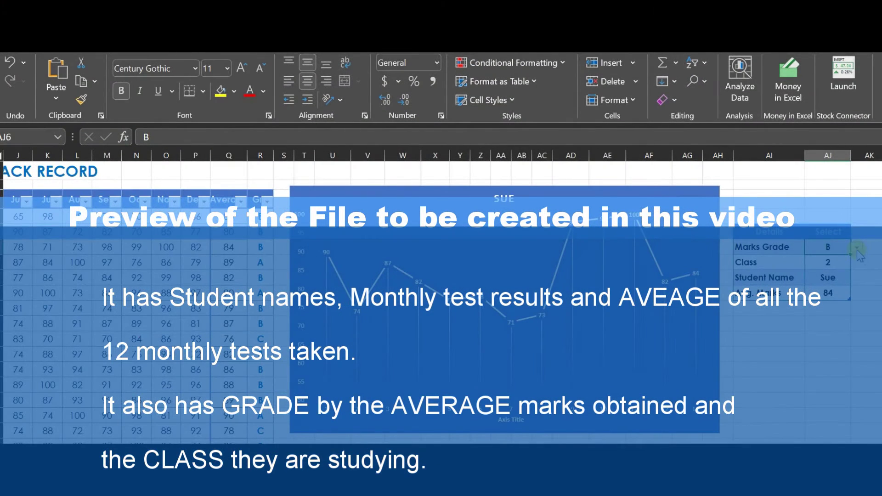
Step: Set Marks Grade to A and Class to 5 in the Details table
{"action": "left_click", "coordinate": [856, 248]}
{"action": "left_click", "coordinate": [834, 268]}
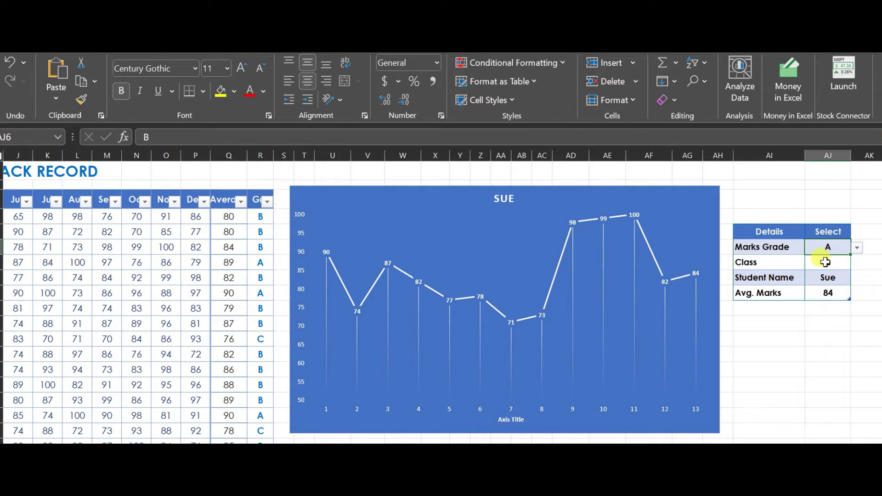
{"action": "left_click", "coordinate": [828, 265]}
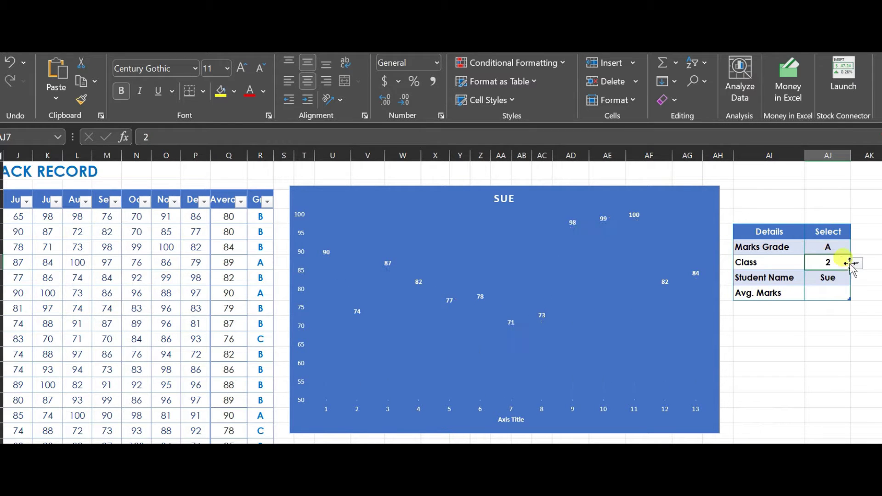
{"action": "left_click", "coordinate": [858, 264]}
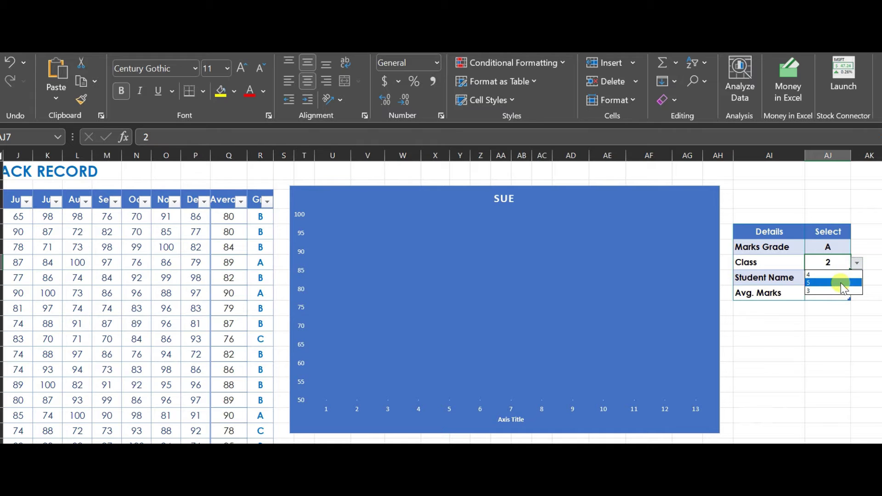
{"action": "left_click", "coordinate": [844, 283]}
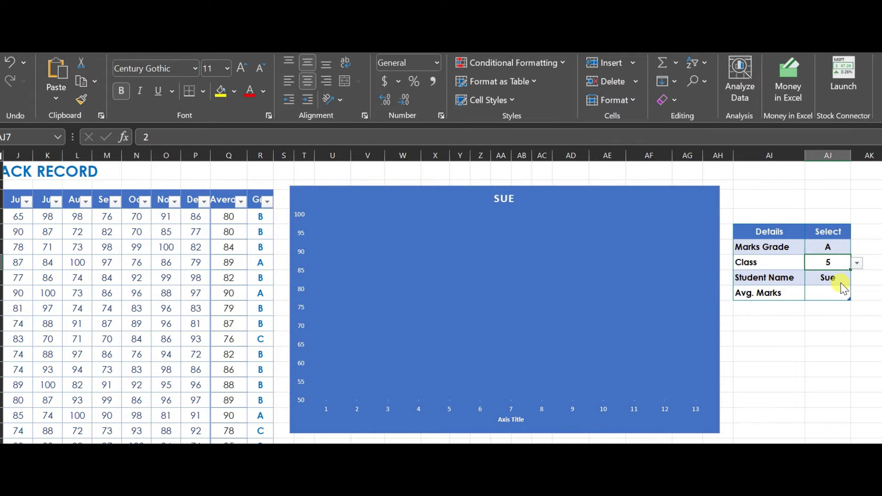
Step: Set Student Name in the Details table to the student offered for the chosen grade and class
{"action": "left_click", "coordinate": [838, 281]}
{"action": "left_click", "coordinate": [857, 278]}
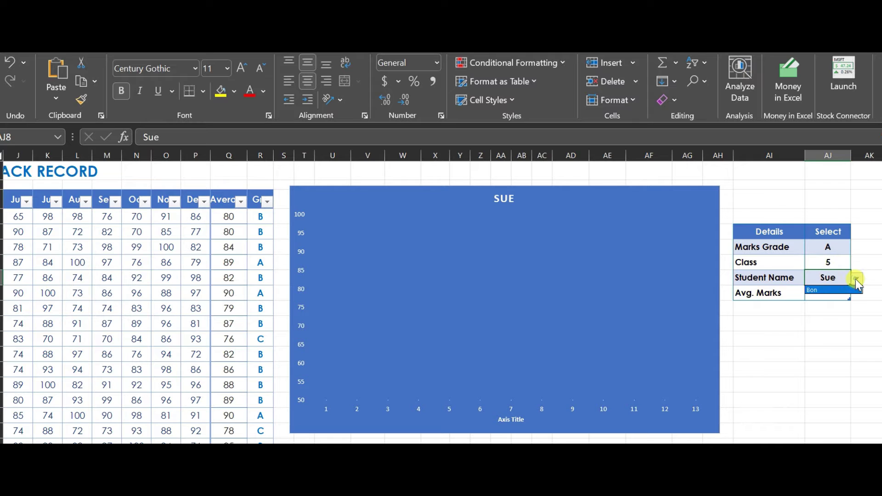
{"action": "left_click", "coordinate": [833, 290]}
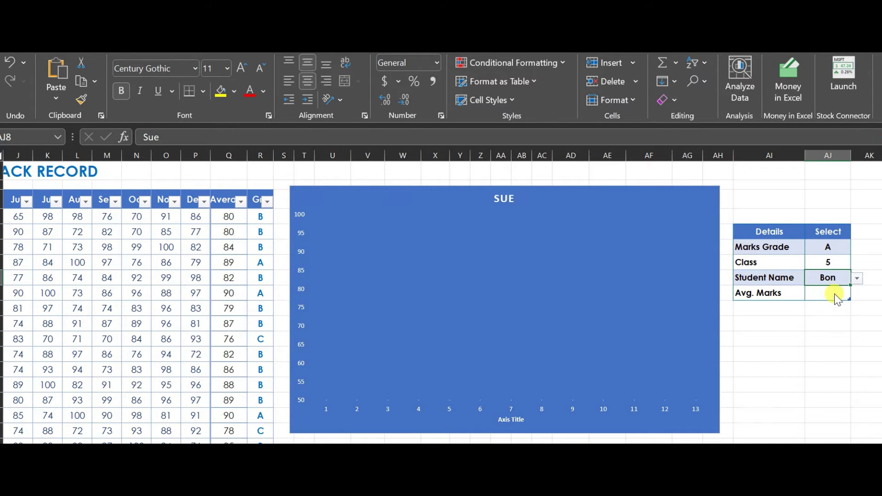
{"action": "left_click", "coordinate": [836, 312]}
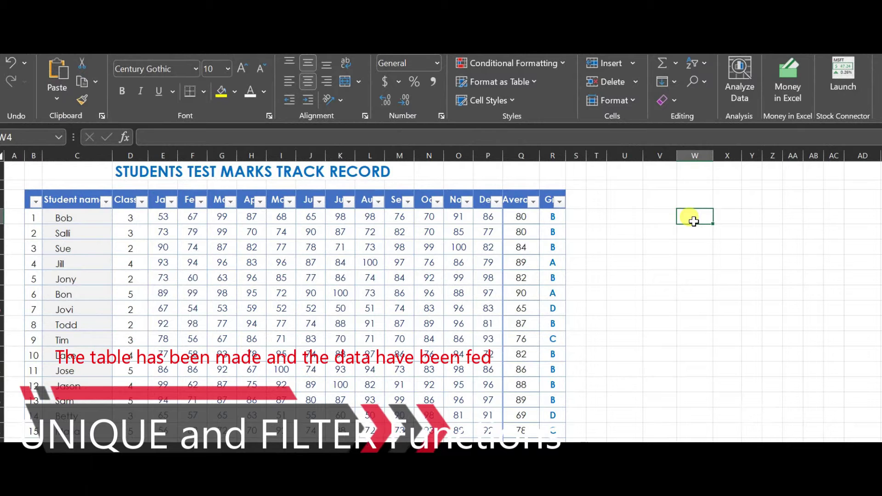
{"action": "type", "text": "Uni"}
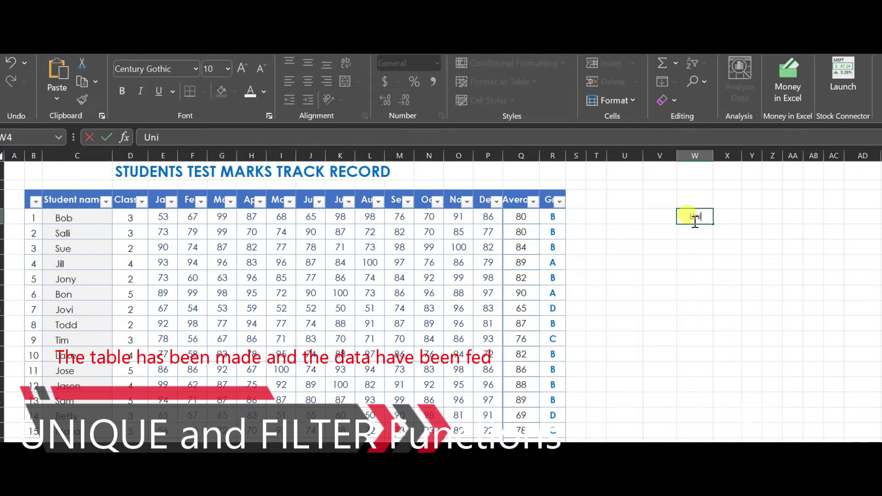
{"action": "type", "text": "que"}
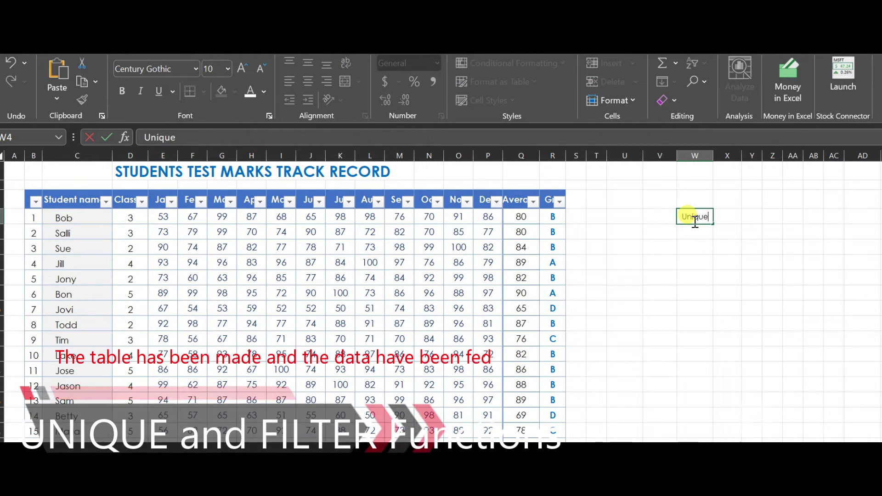
{"action": "key", "text": "BackSpace"}
Step: Enter =UNIQUE(R4:R38,FALSE) in cell W4 to extract the distinct grades from the marks table
{"action": "type", "text": "=uniq"}
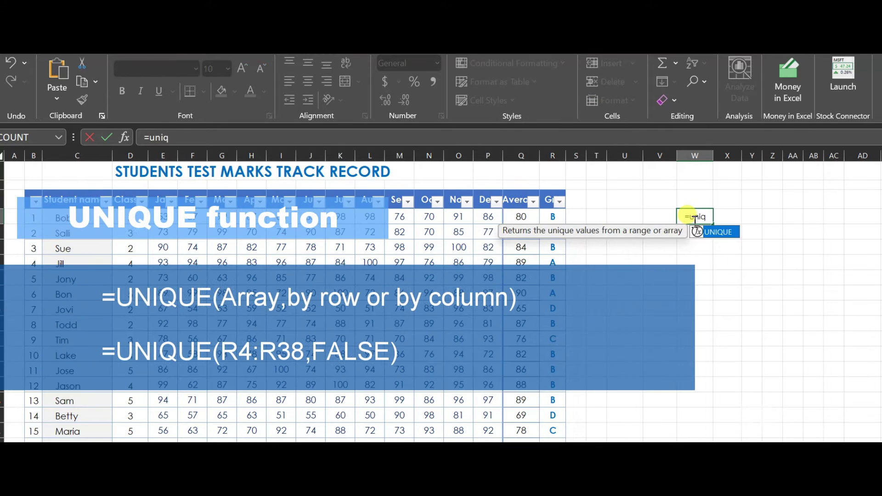
{"action": "type", "text": "ue("}
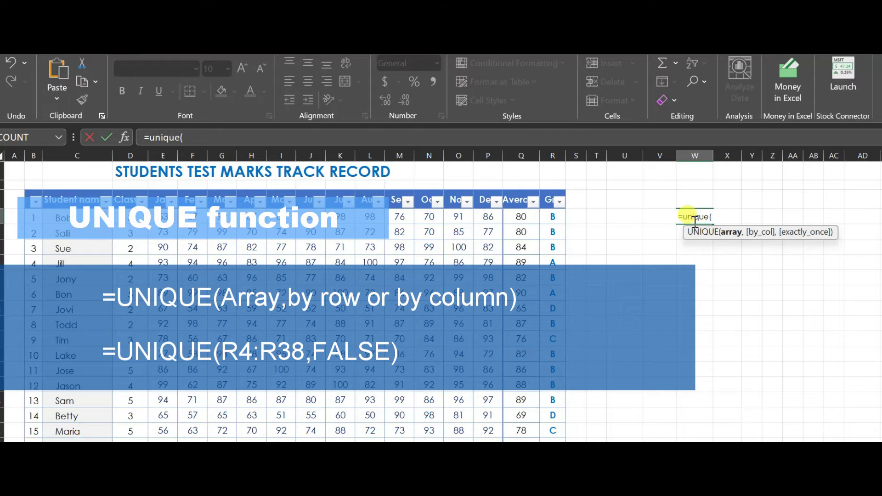
{"action": "left_click_drag", "start_coordinate": [544, 219], "coordinate": [549, 415]}
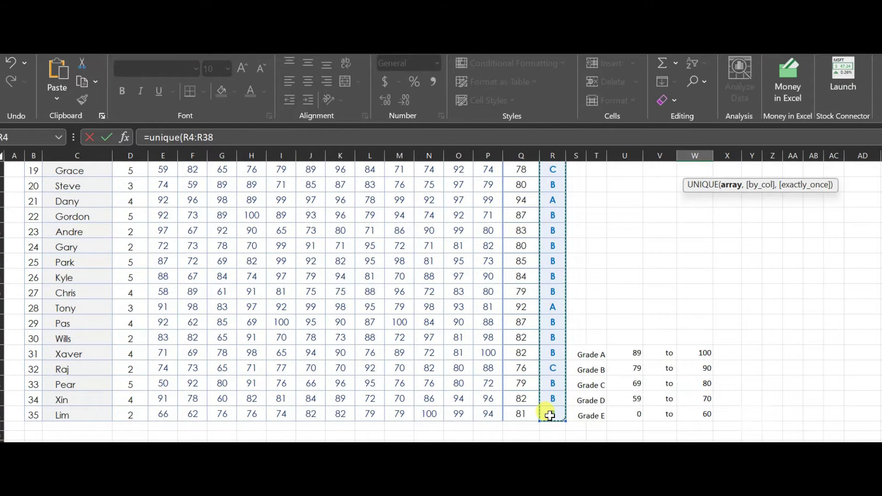
{"action": "type", "text": ","}
{"action": "key", "text": "BackSpace"}
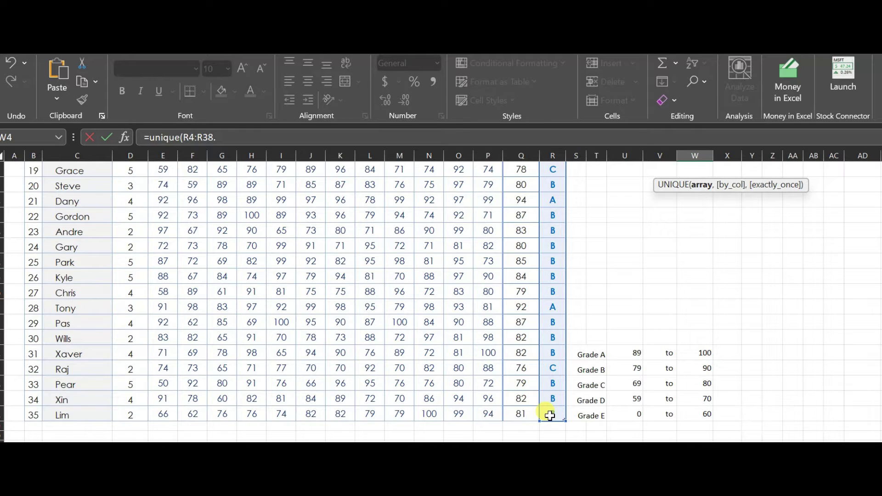
{"action": "type", "text": ","}
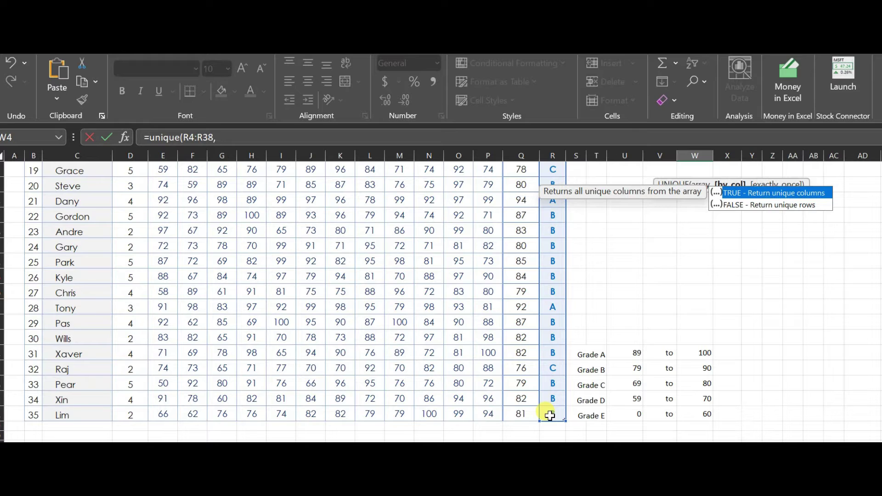
{"action": "type", "text": "false)"}
{"action": "key", "text": "Return"}
{"action": "scroll", "coordinate": [770, 322], "scroll_direction": "up", "scroll_amount": 2}
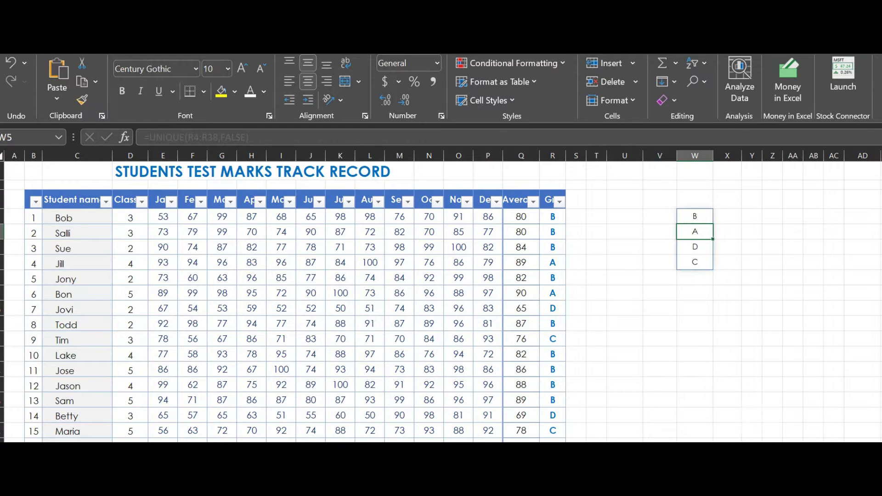
Step: Label the first row of the Details table "Grade Marks" in cell AI6
{"action": "scroll", "coordinate": [441, 299], "scroll_direction": "right", "scroll_amount": 3}
{"action": "left_click", "coordinate": [770, 244]}
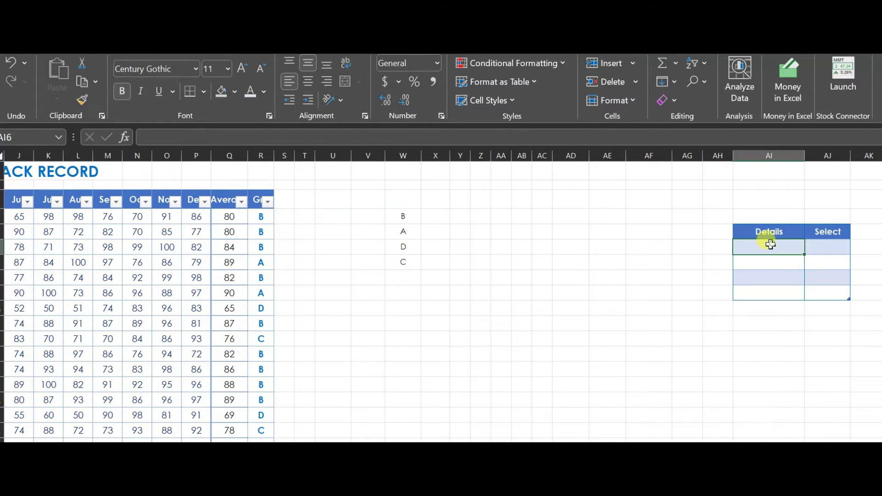
{"action": "type", "text": "Grade Marks"}
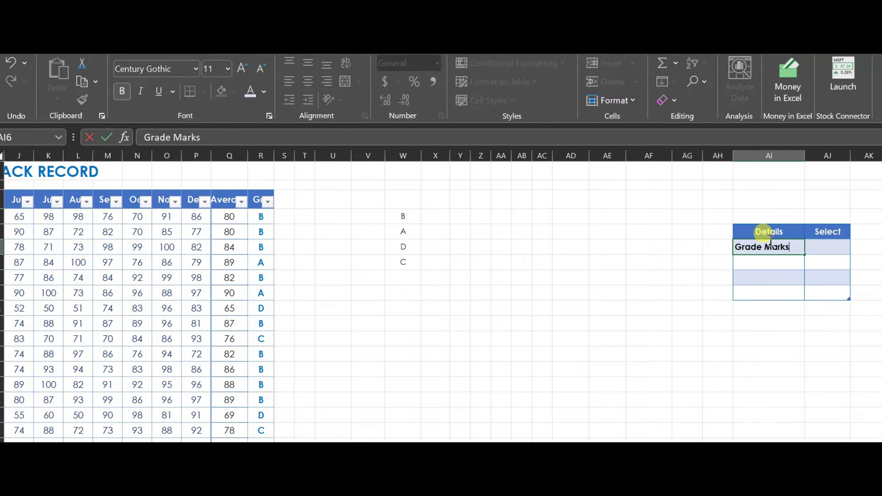
{"action": "key", "text": "Tab"}
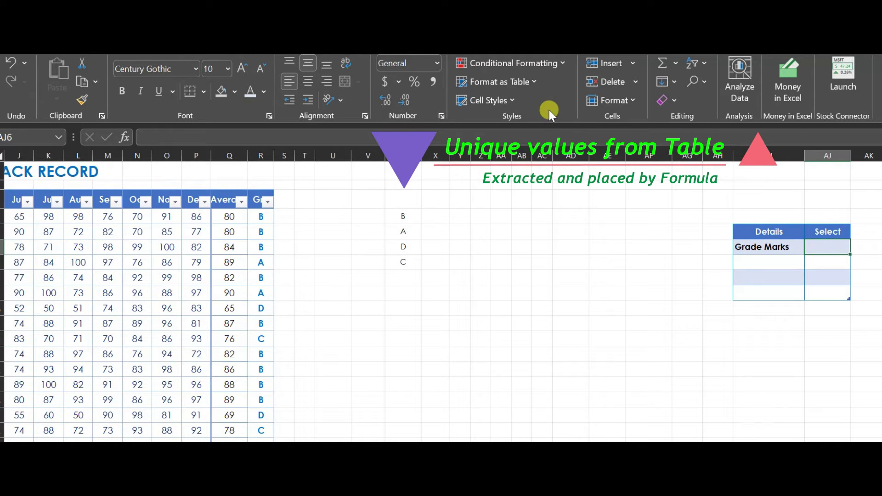
Step: Apply list data validation to cell AJ6 with =$W$4:$W$7 as the source
{"action": "key", "text": "alt+a"}
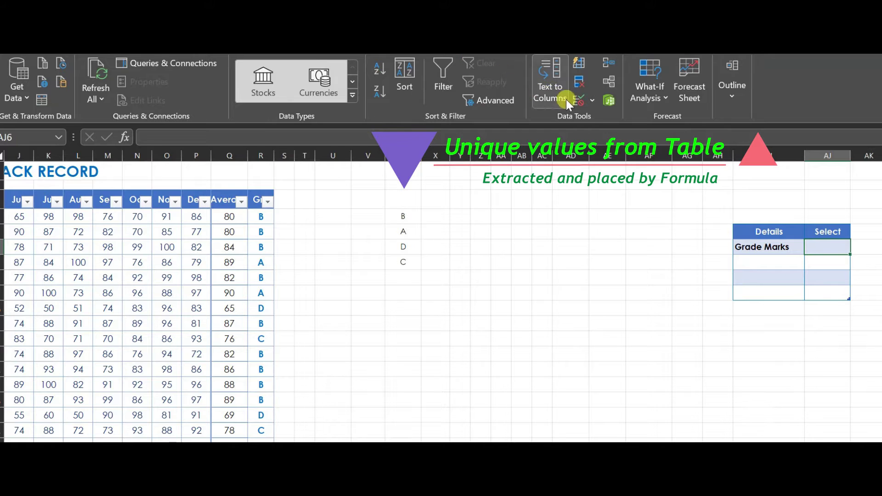
{"action": "left_click", "coordinate": [580, 101]}
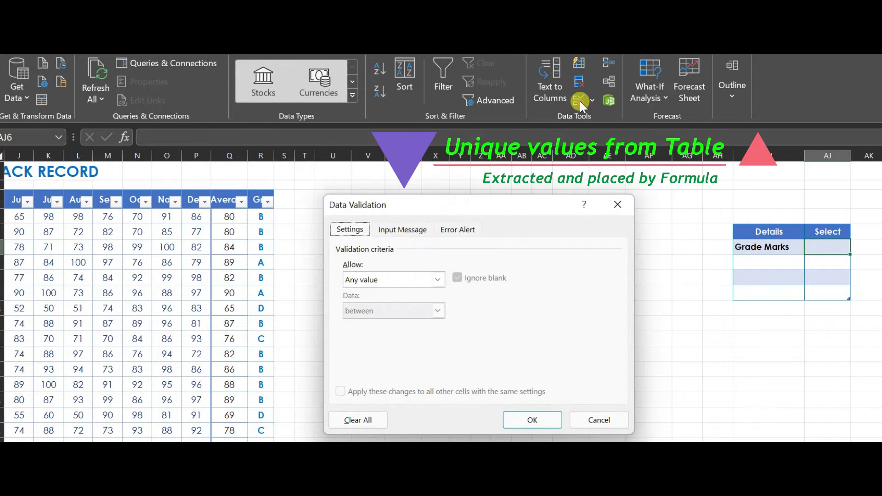
{"action": "left_click", "coordinate": [385, 281]}
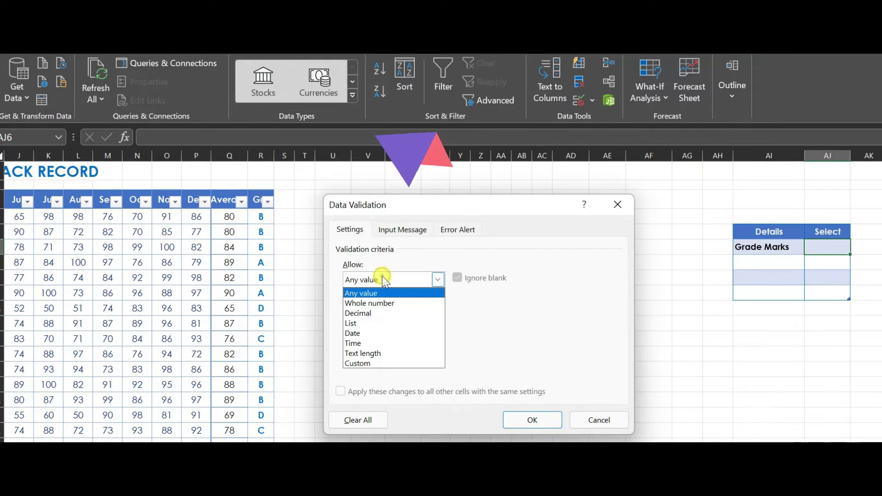
{"action": "left_click", "coordinate": [376, 317]}
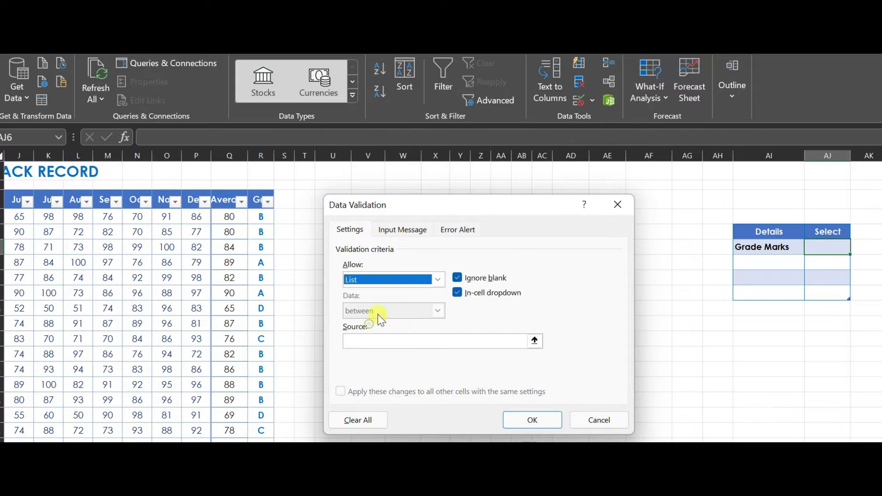
{"action": "left_click", "coordinate": [408, 344]}
{"action": "left_click_drag", "start_coordinate": [472, 198], "coordinate": [568, 235]}
{"action": "left_click_drag", "start_coordinate": [403, 215], "coordinate": [400, 260]}
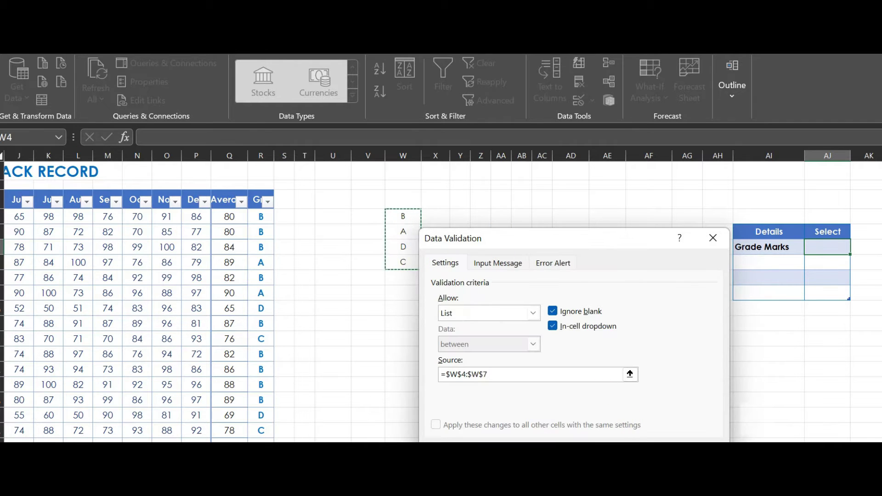
{"action": "left_click", "coordinate": [643, 459]}
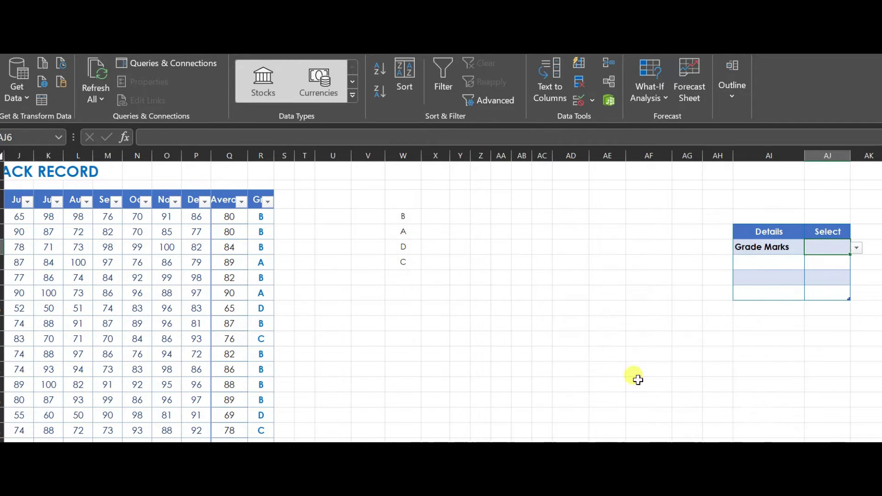
Step: Choose grade A for Grade Marks in cell AJ6 and check the grades its list offers
{"action": "left_click", "coordinate": [856, 248]}
{"action": "left_click", "coordinate": [834, 266]}
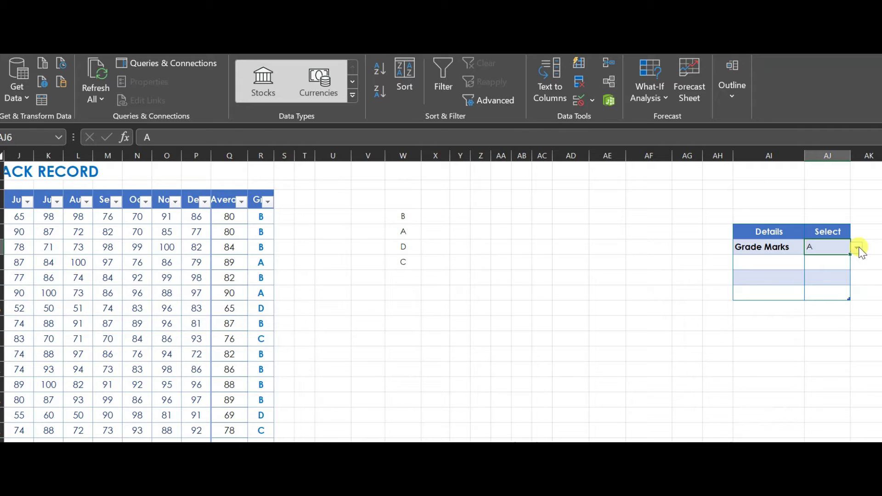
{"action": "left_click", "coordinate": [857, 247]}
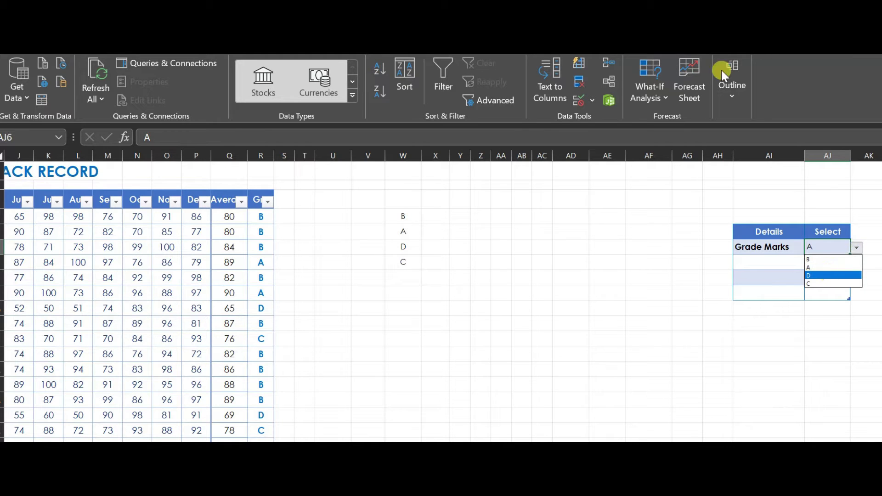
{"action": "key", "text": "Return"}
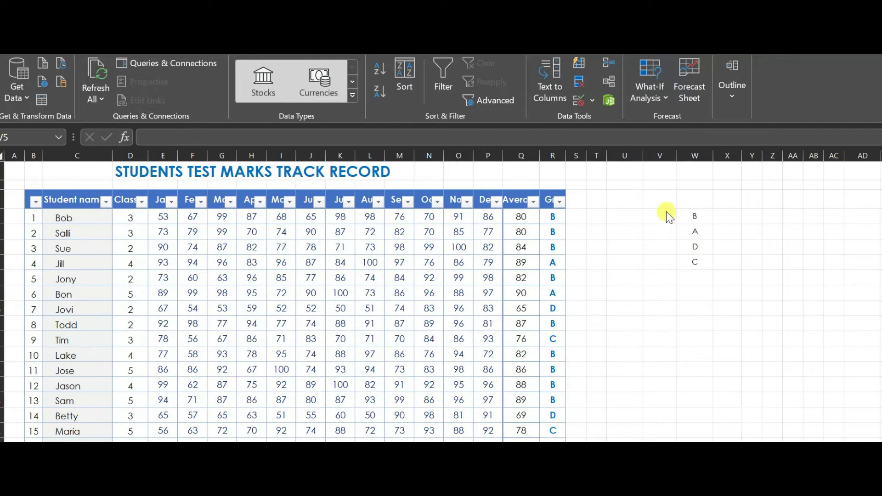
{"action": "left_click", "coordinate": [661, 216]}
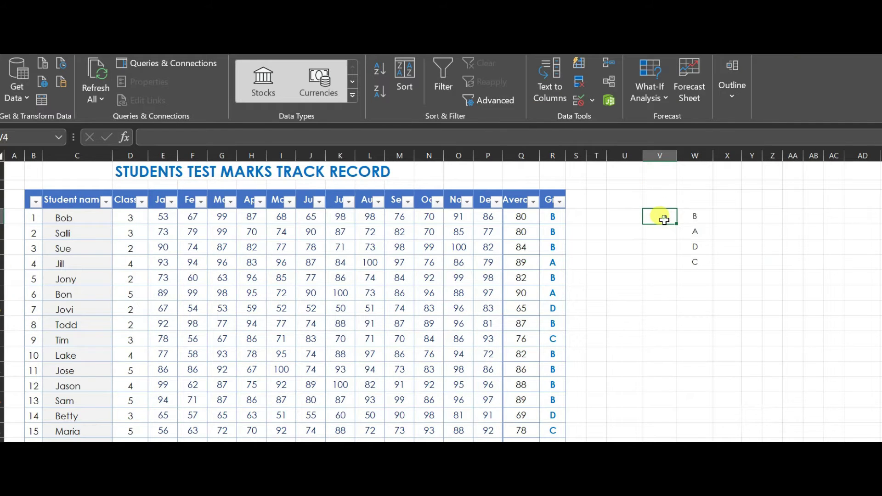
{"action": "type", "text": "=unique"}
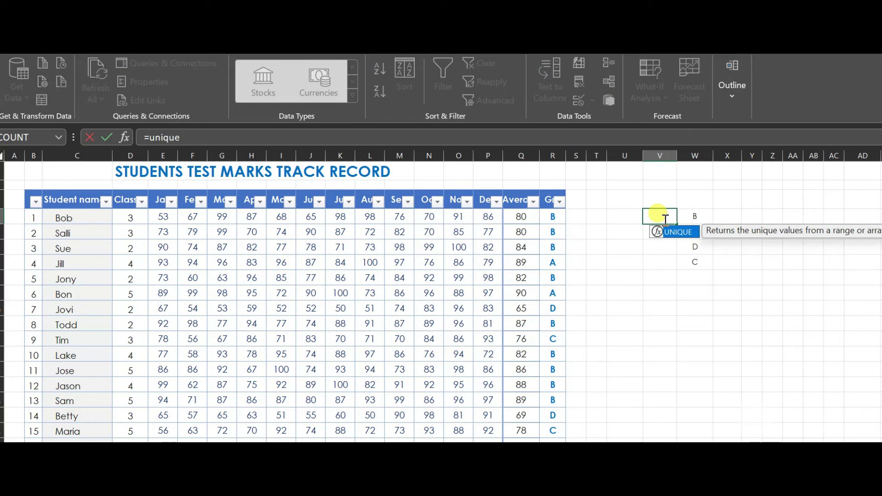
{"action": "type", "text": "("}
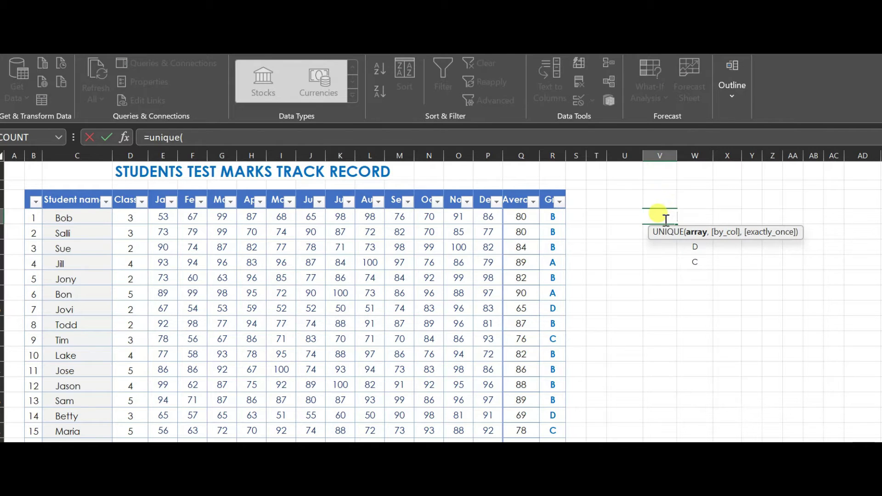
{"action": "key", "text": "Escape"}
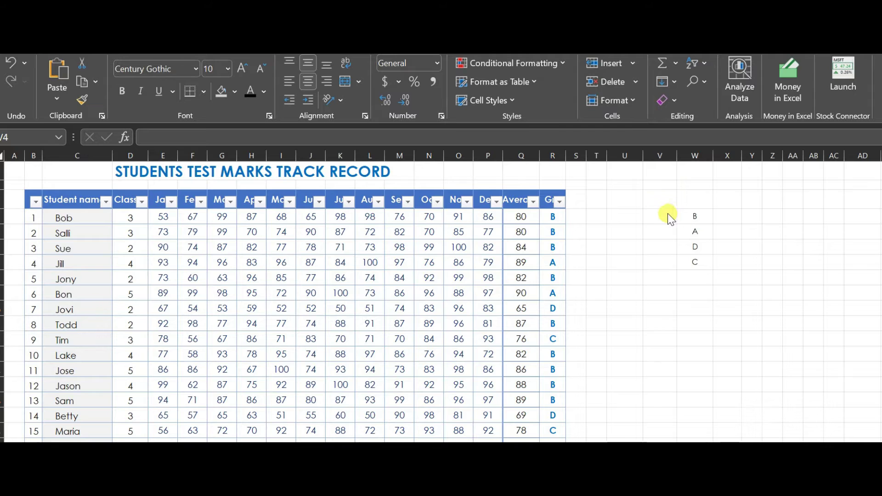
Step: Enter =UNIQUE(FILTER(D4:D38,R4:R38=AJ6,FALSE)) in cell V4 to extract the distinct classes for the selected grade
{"action": "left_click", "coordinate": [663, 217]}
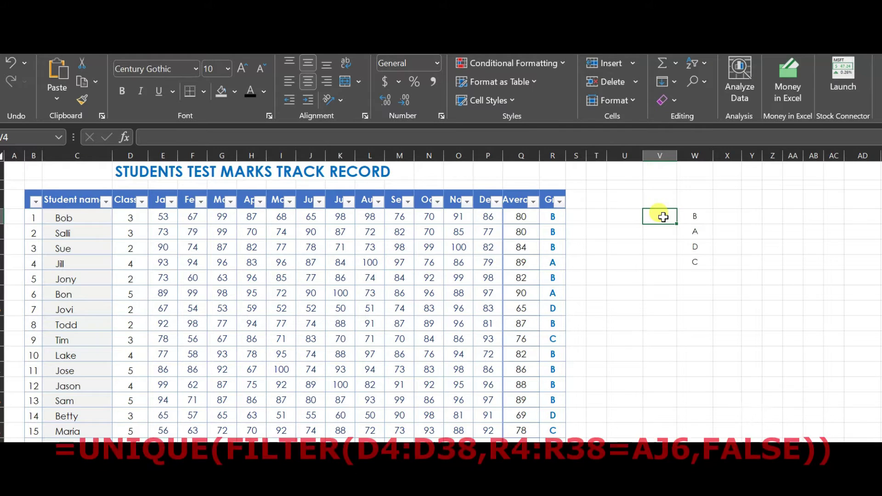
{"action": "type", "text": "=UN"}
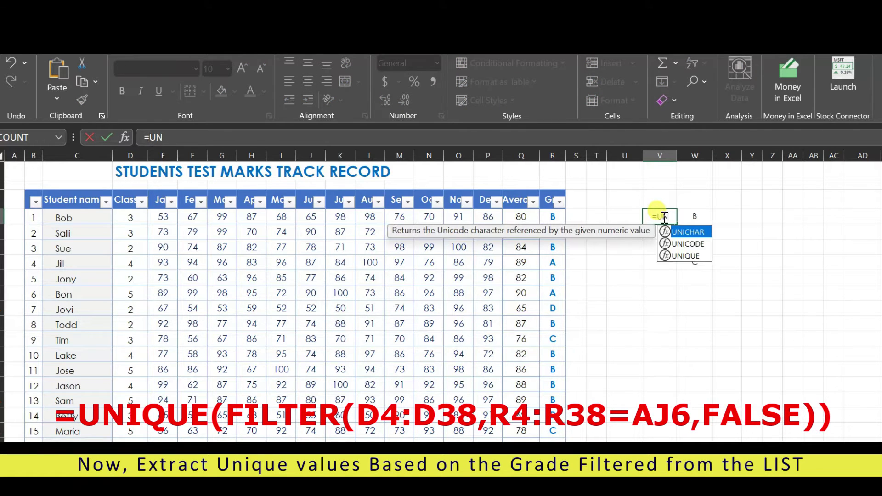
{"action": "type", "text": "IQUE("}
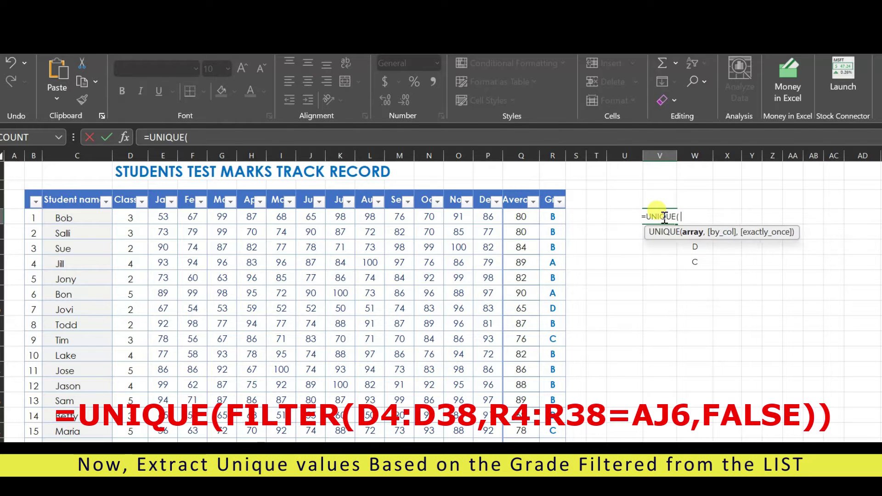
{"action": "type", "text": "FILTER("}
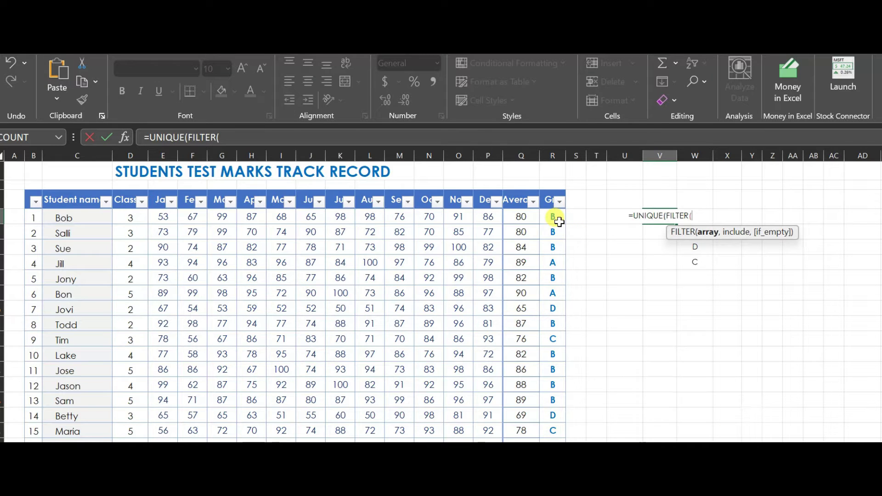
{"action": "left_click_drag", "start_coordinate": [131, 214], "coordinate": [132, 413]}
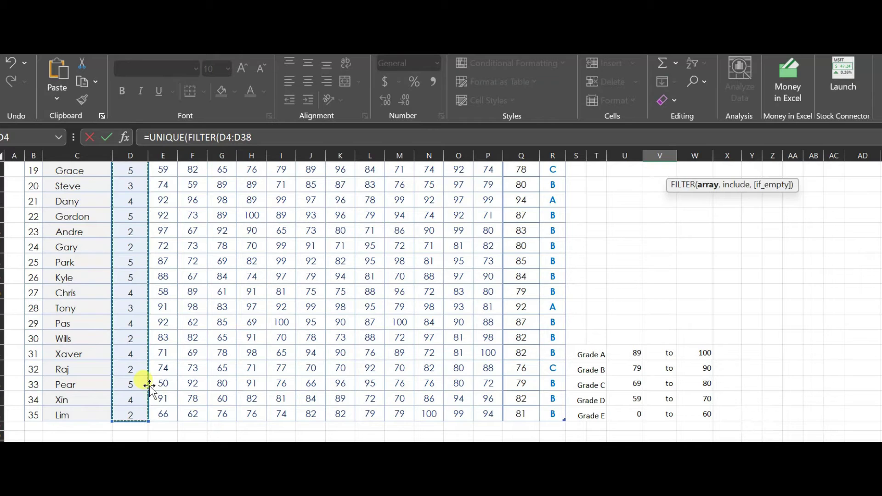
{"action": "type", "text": ","}
{"action": "left_click_drag", "start_coordinate": [879, 202], "coordinate": [826, 202]}
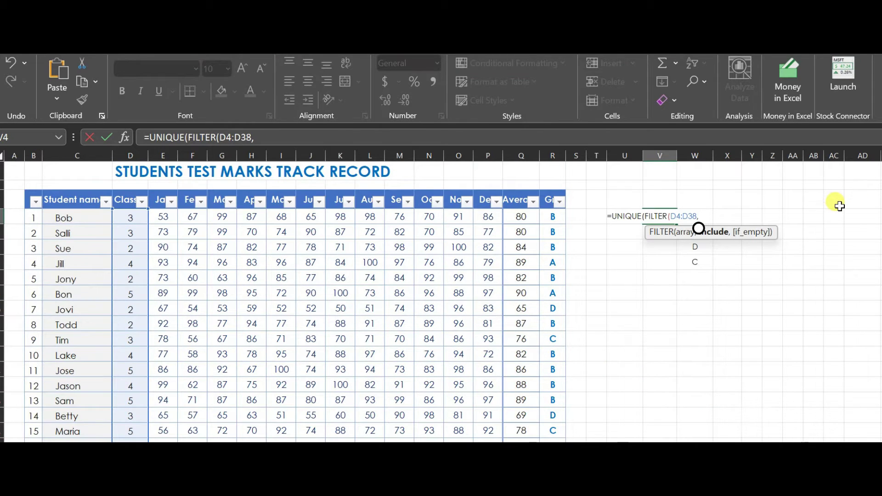
{"action": "left_click_drag", "start_coordinate": [555, 215], "coordinate": [562, 409]}
{"action": "scroll", "coordinate": [441, 301], "scroll_direction": "up", "scroll_amount": 7}
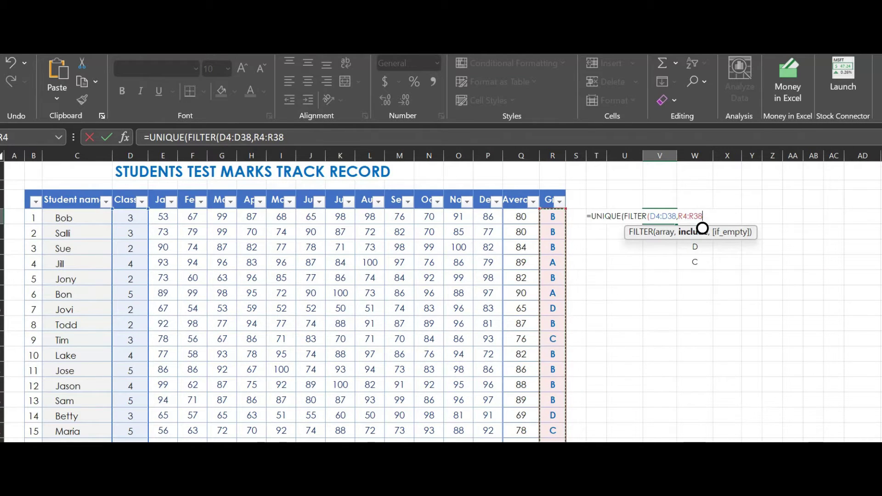
{"action": "type", "text": "="}
{"action": "scroll", "coordinate": [760, 436], "scroll_direction": "right", "scroll_amount": 1}
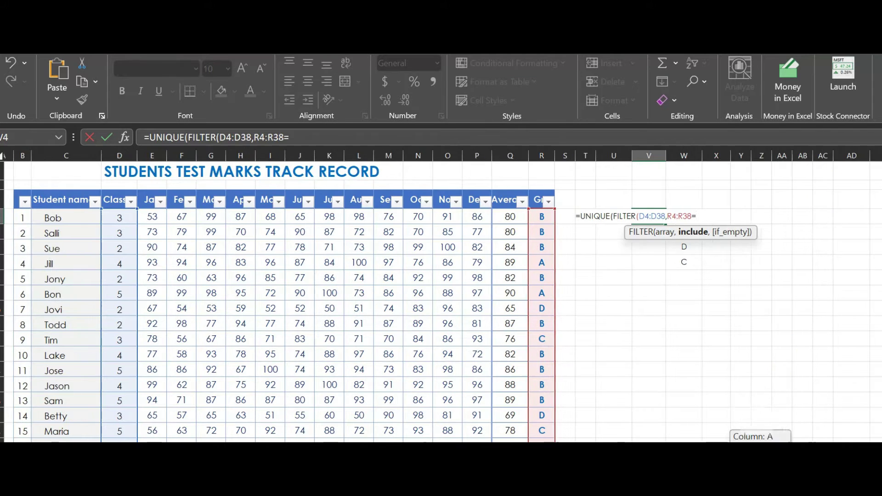
{"action": "scroll", "coordinate": [760, 436], "scroll_direction": "right", "scroll_amount": 7}
{"action": "scroll", "coordinate": [760, 437], "scroll_direction": "right", "scroll_amount": 1}
{"action": "left_click", "coordinate": [851, 247]}
{"action": "type", "text": ",FA"}
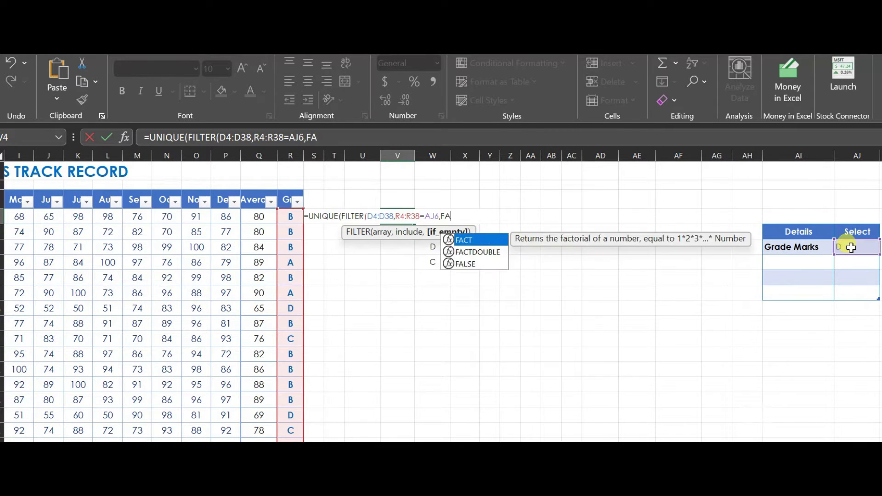
{"action": "type", "text": "LSE)"}
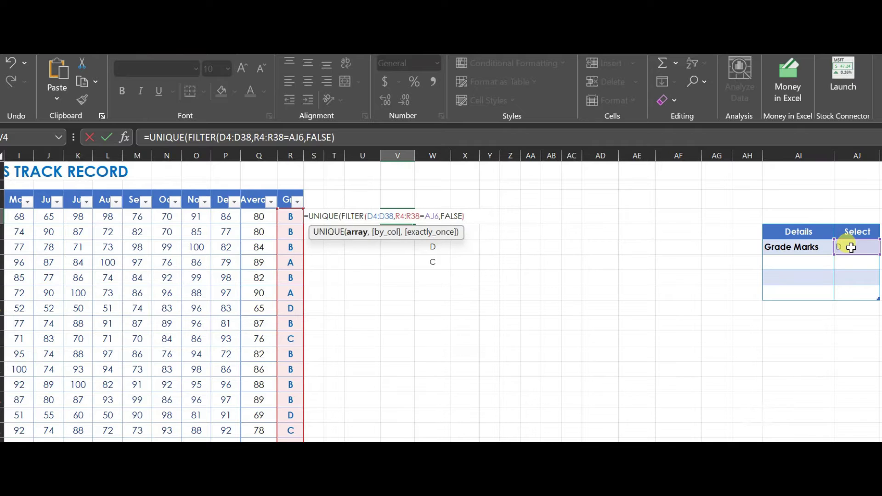
{"action": "key", "text": "Return"}
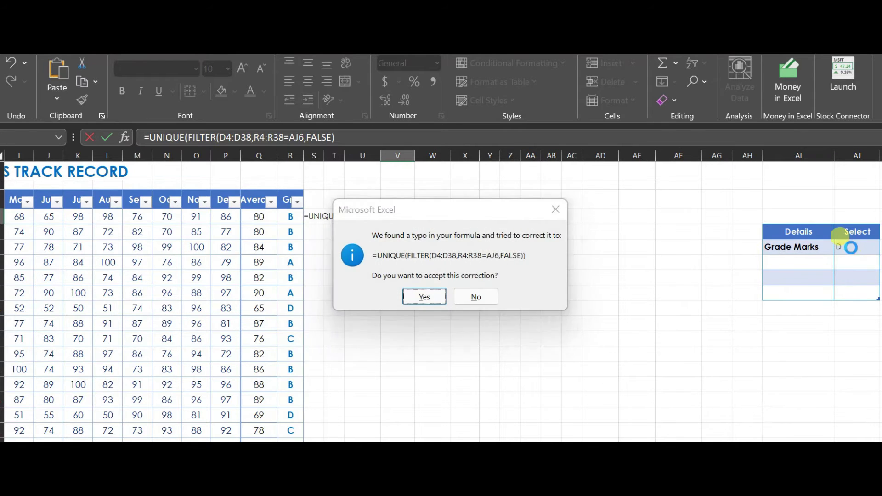
{"action": "key", "text": "Return"}
Step: Switch Grade Marks in cell AJ6 to A and finally to C, checking how the class list in column V responds
{"action": "left_click", "coordinate": [851, 248]}
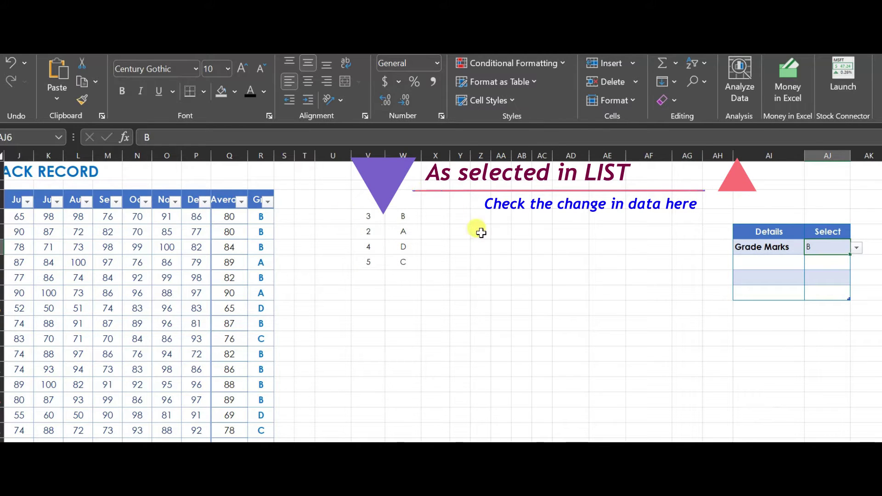
{"action": "left_click", "coordinate": [854, 249]}
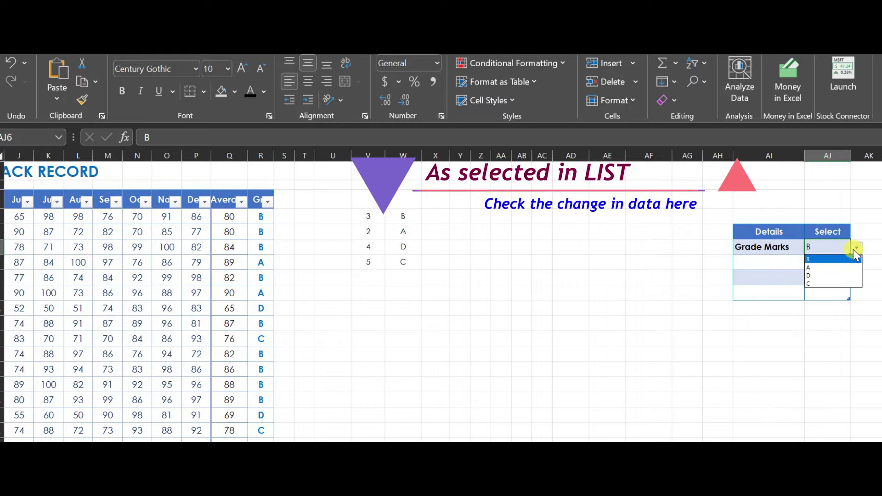
{"action": "left_click", "coordinate": [834, 267]}
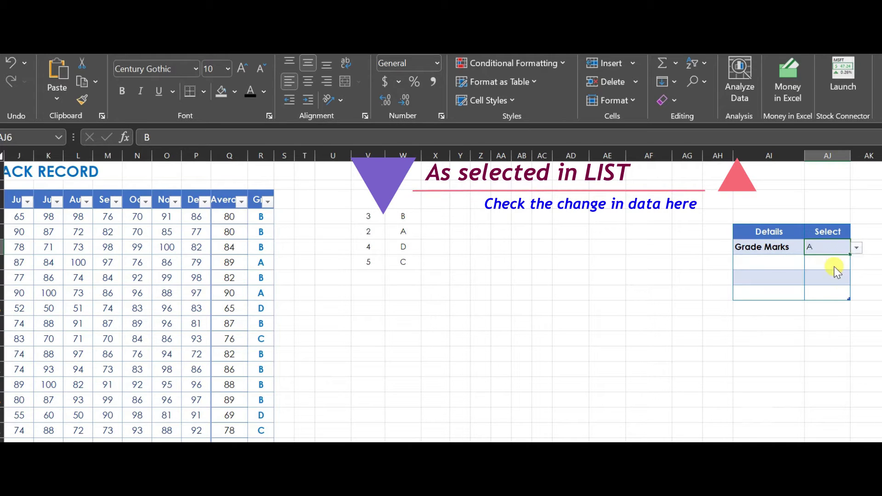
{"action": "left_click", "coordinate": [854, 250]}
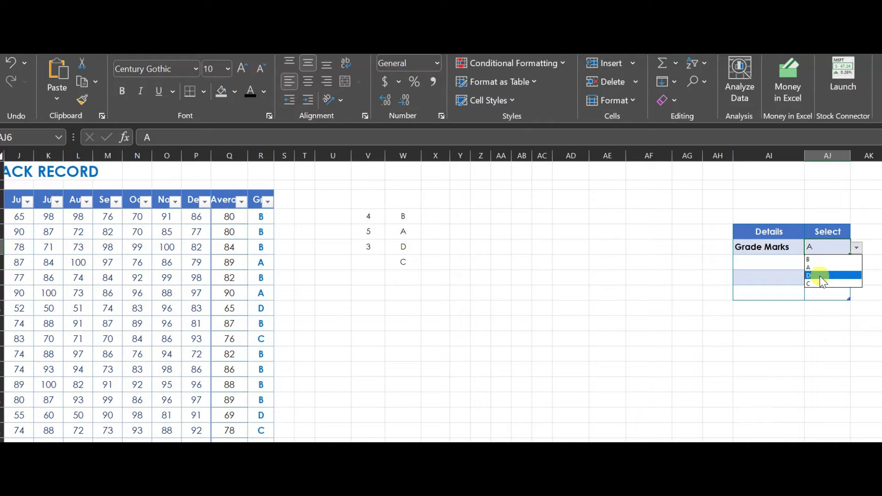
{"action": "left_click", "coordinate": [819, 283]}
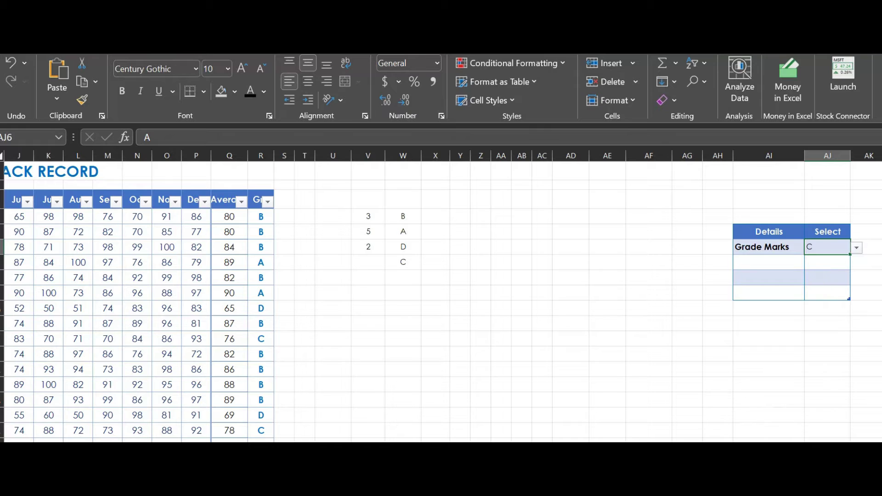
Step: Apply list data validation to cell AJ7 with the spilled range =$V$4# as the source
{"action": "left_click", "coordinate": [504, 173]}
{"action": "key", "text": "alt+a"}
{"action": "key", "text": "Return"}
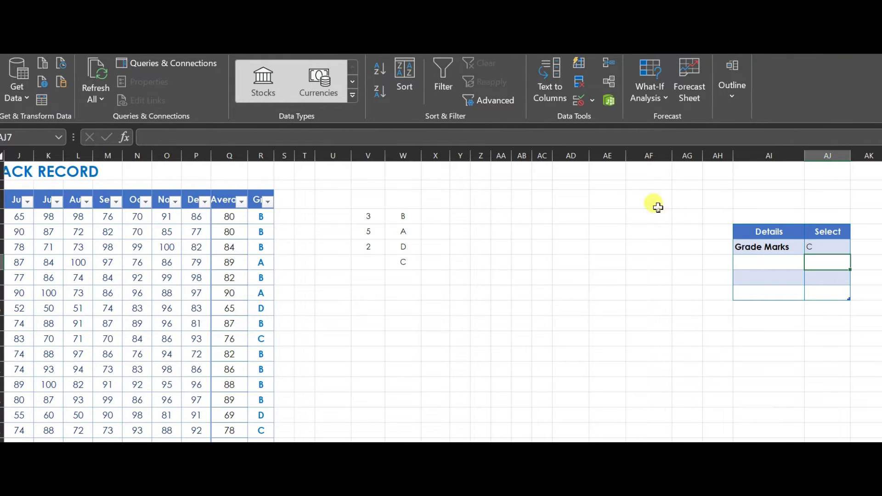
{"action": "left_click", "coordinate": [582, 95]}
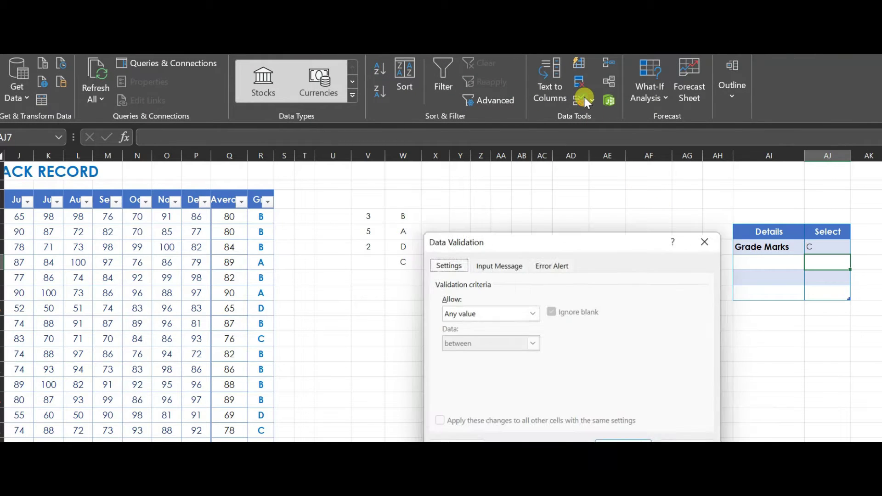
{"action": "left_click", "coordinate": [488, 317]}
{"action": "left_click", "coordinate": [475, 356]}
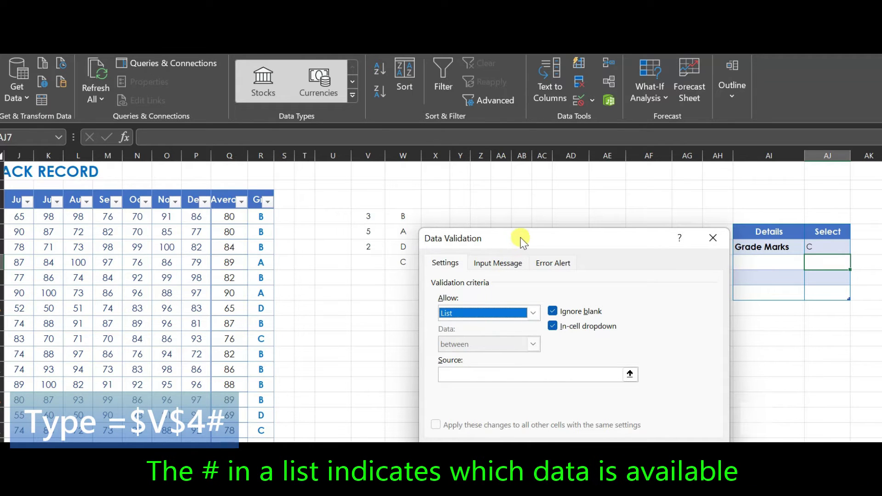
{"action": "left_click", "coordinate": [493, 372]}
{"action": "left_click", "coordinate": [371, 216]}
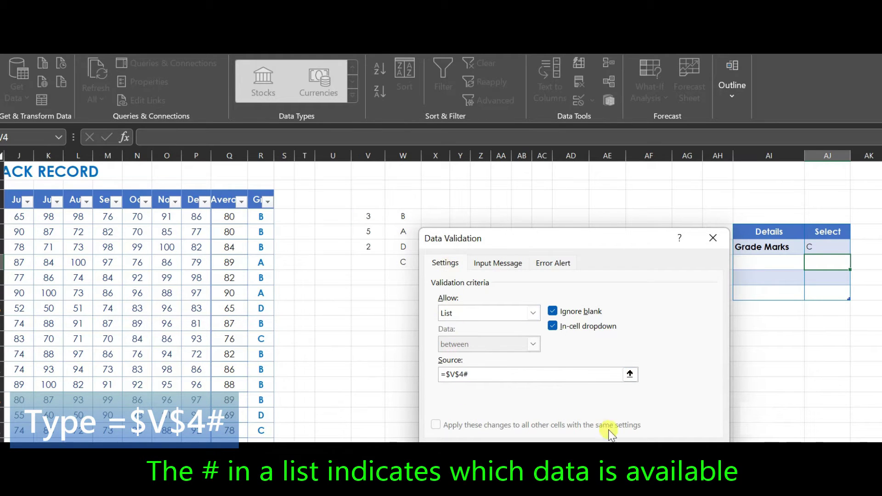
{"action": "key", "text": "Return"}
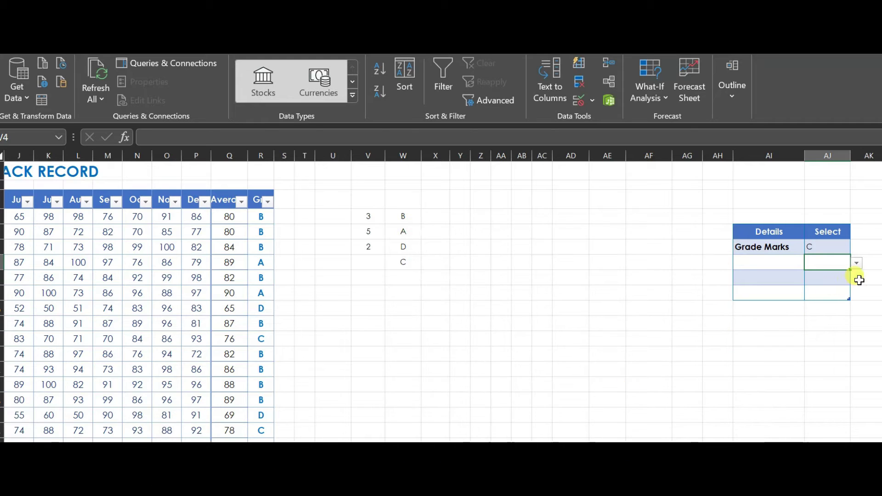
Step: Test the class list in cell AJ7 by choosing 3 and 5, and leave it set to class 2
{"action": "left_click", "coordinate": [855, 264]}
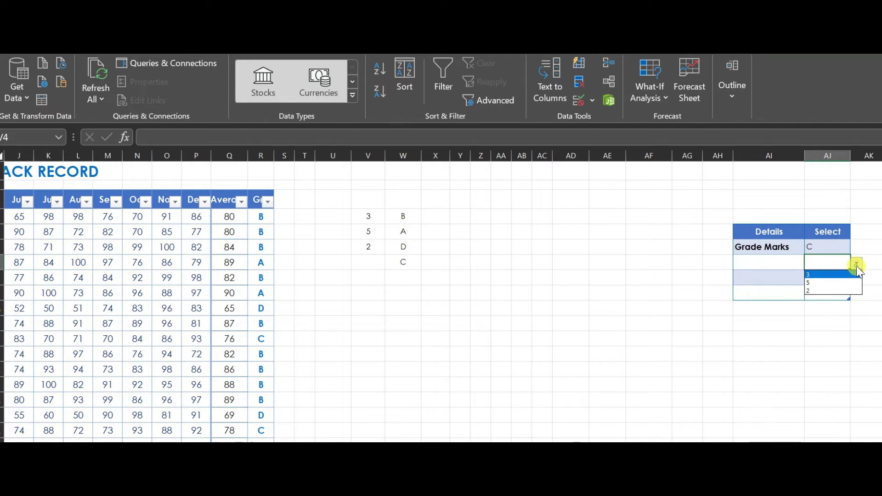
{"action": "left_click", "coordinate": [828, 281]}
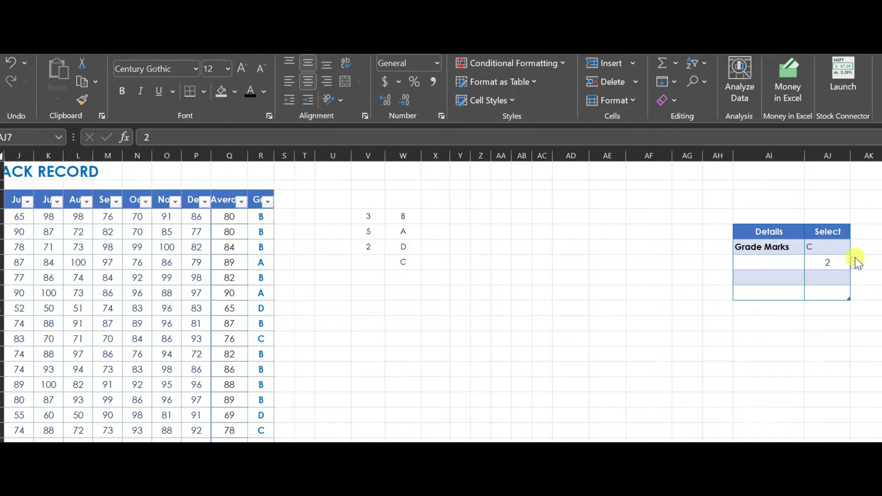
{"action": "left_click", "coordinate": [855, 262]}
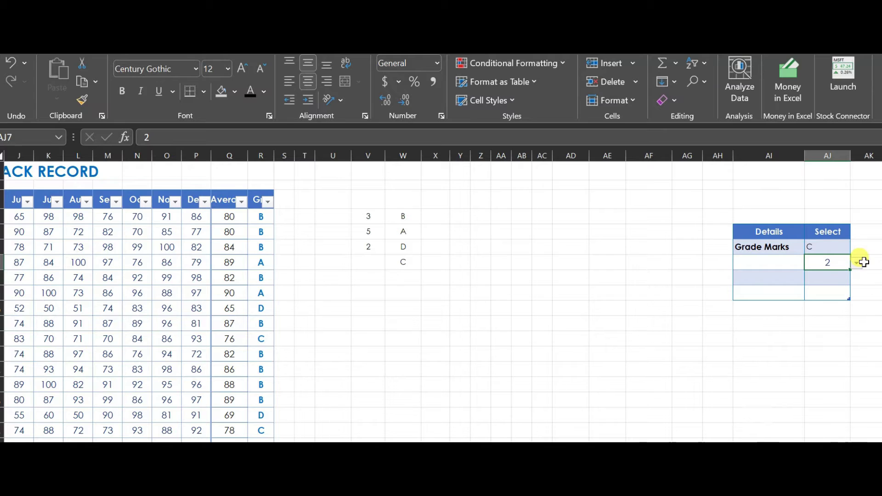
{"action": "left_click", "coordinate": [858, 263]}
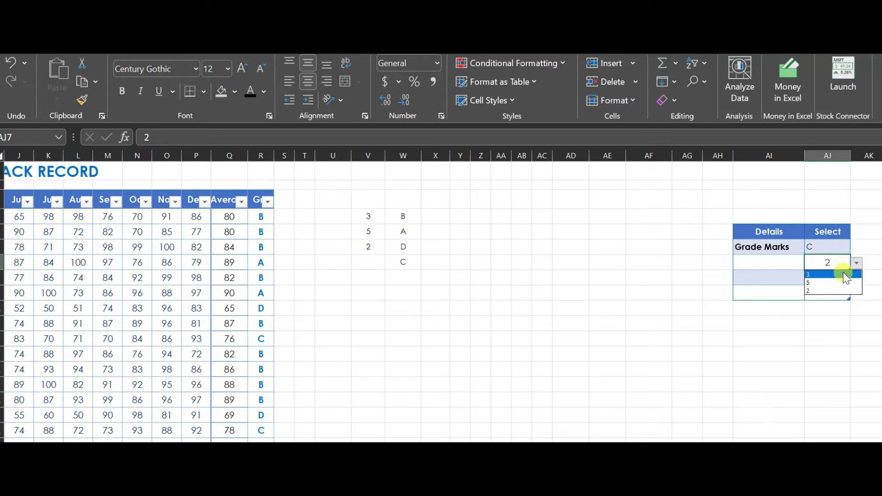
{"action": "left_click", "coordinate": [844, 275]}
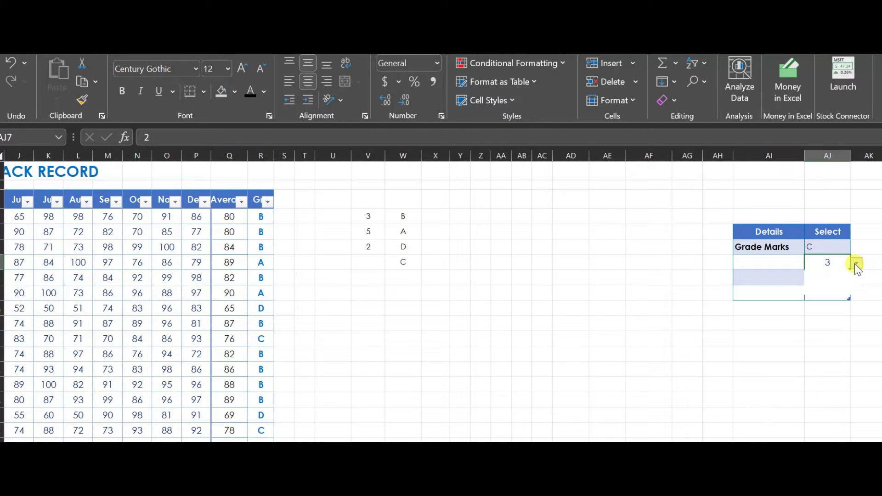
{"action": "left_click", "coordinate": [856, 263]}
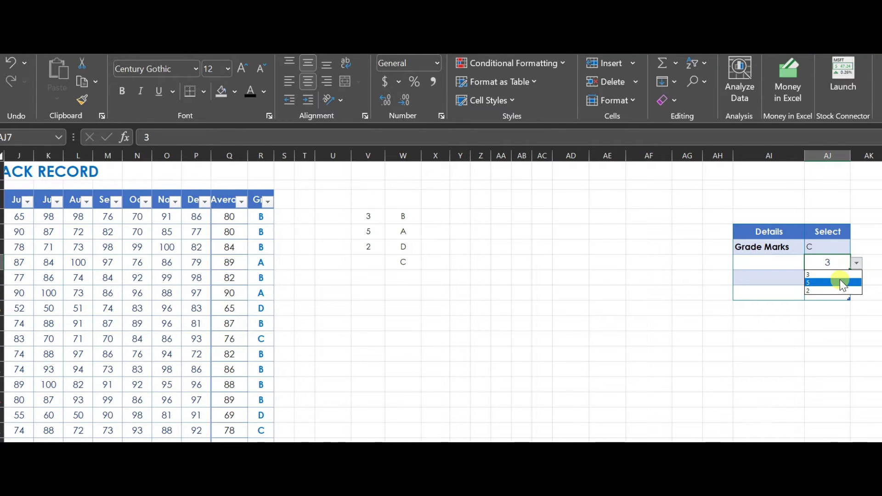
{"action": "left_click", "coordinate": [840, 279]}
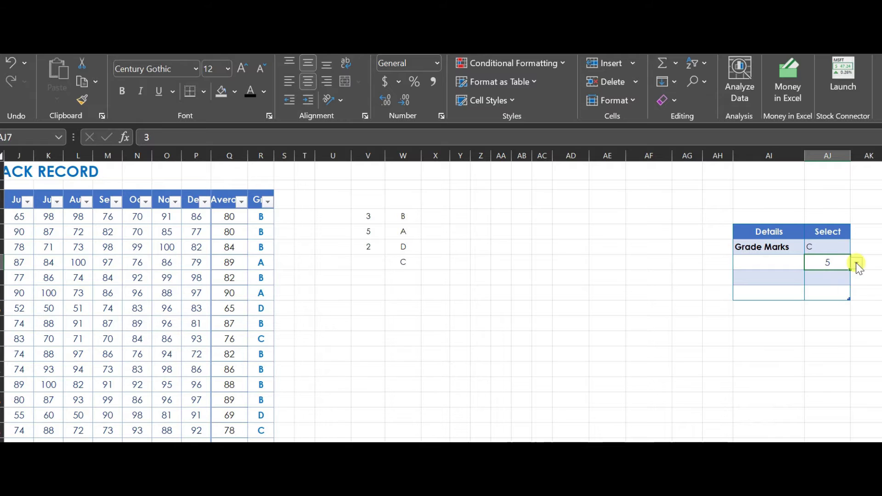
{"action": "left_click", "coordinate": [857, 263]}
{"action": "left_click", "coordinate": [825, 291]}
Step: Label the Details table rows below Grade Marks "Class" and "Students"
{"action": "left_click", "coordinate": [781, 260]}
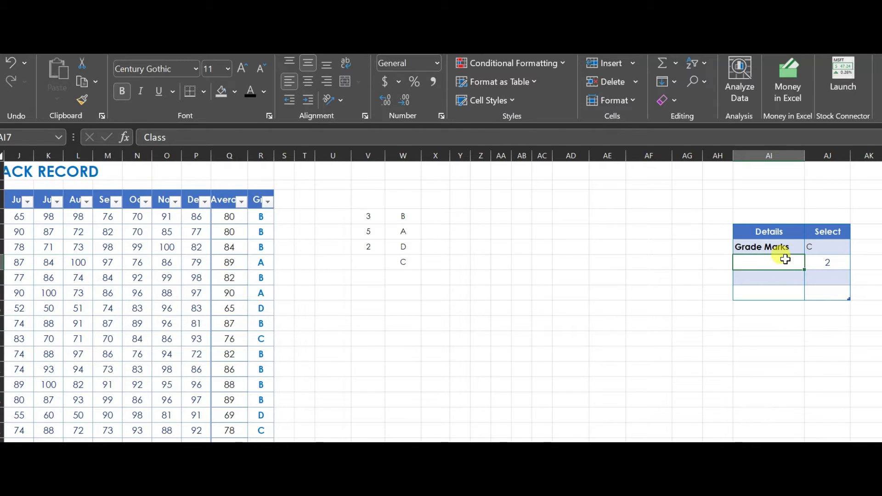
{"action": "type", "text": "Students"}
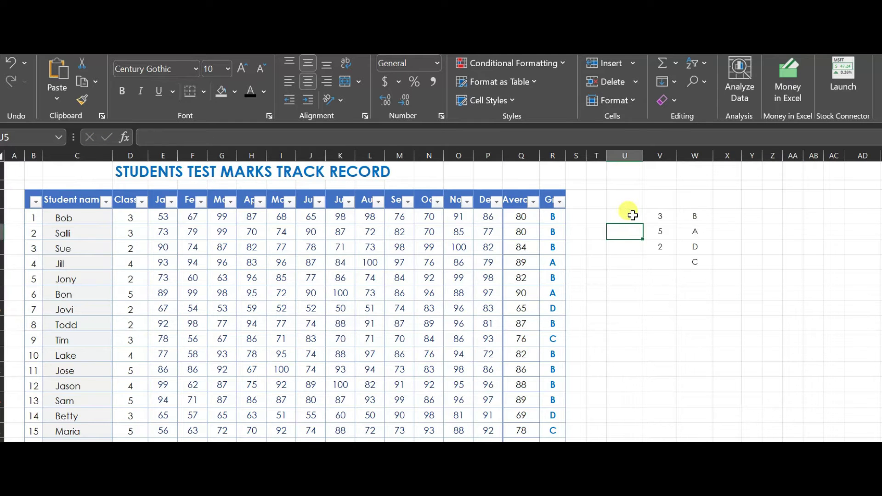
Step: Start a FILTER formula in cell U4 with the student names C4:C38 as the array
{"action": "left_click", "coordinate": [630, 214]}
{"action": "left_click", "coordinate": [739, 93]}
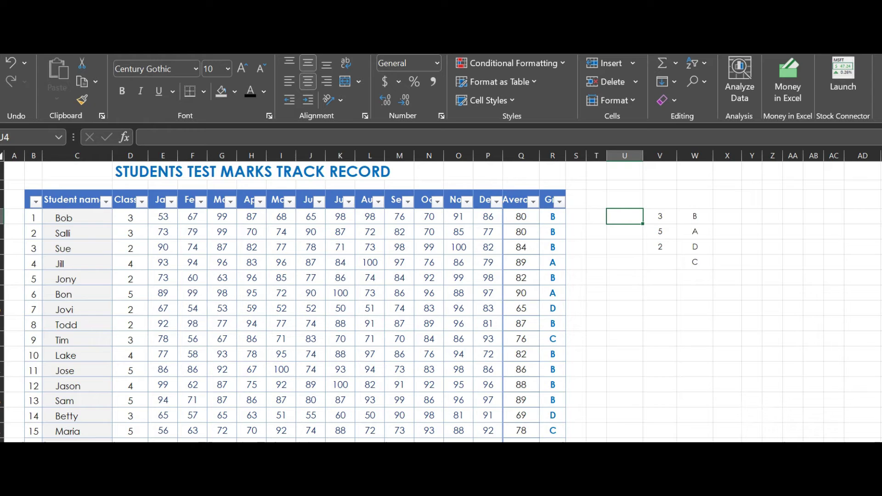
{"action": "scroll", "coordinate": [440, 293], "scroll_direction": "down", "scroll_amount": 1}
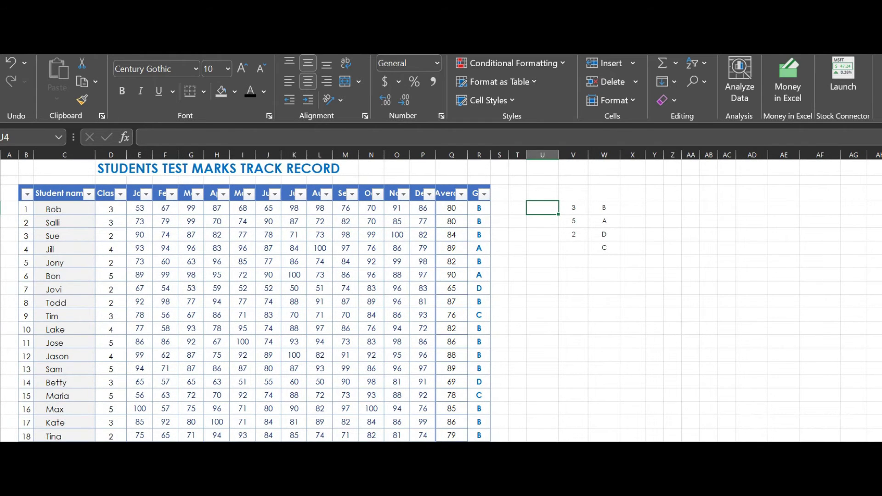
{"action": "scroll", "coordinate": [441, 294], "scroll_direction": "down", "scroll_amount": 1}
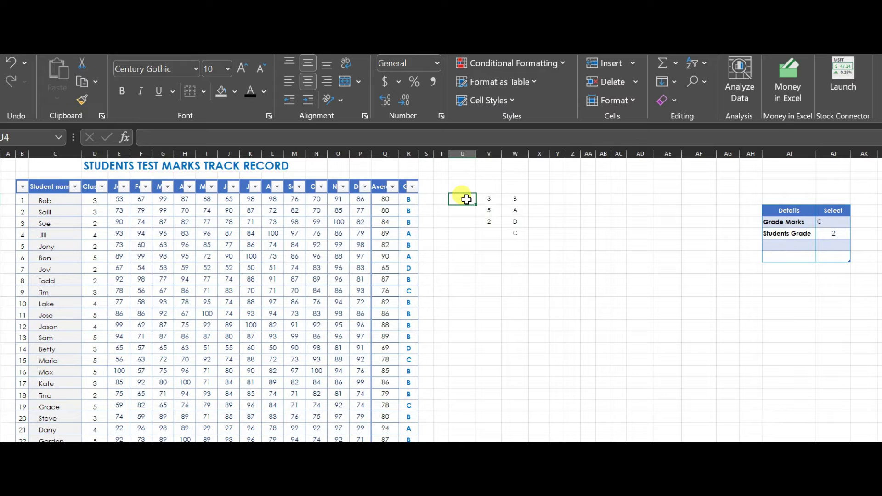
{"action": "type", "text": "=filter"}
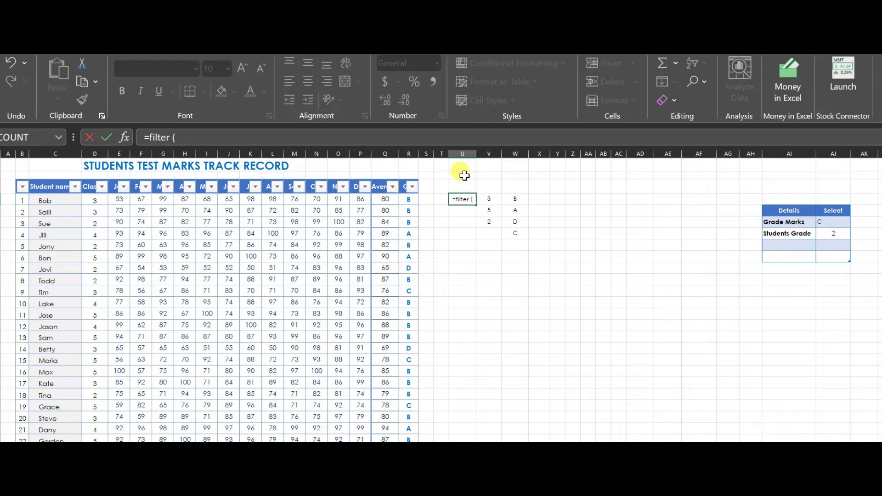
{"action": "type", "text": "("}
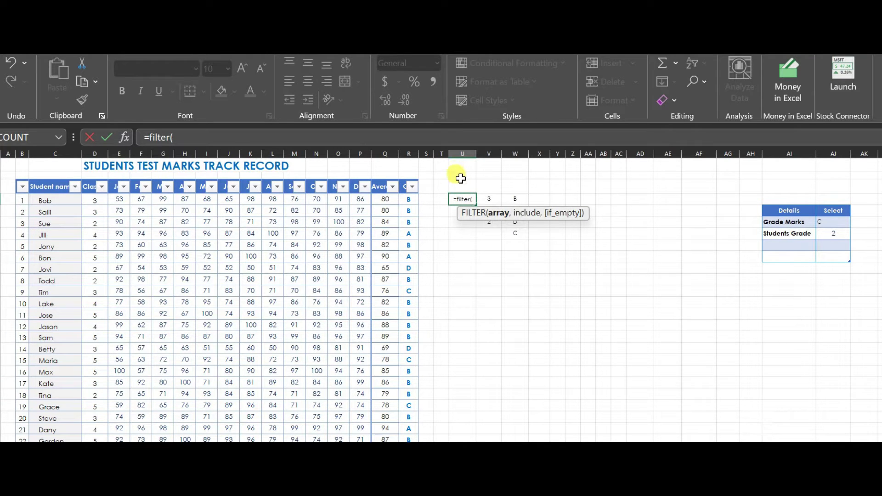
{"action": "left_click_drag", "start_coordinate": [64, 200], "coordinate": [60, 416]}
{"action": "type", "text": ","}
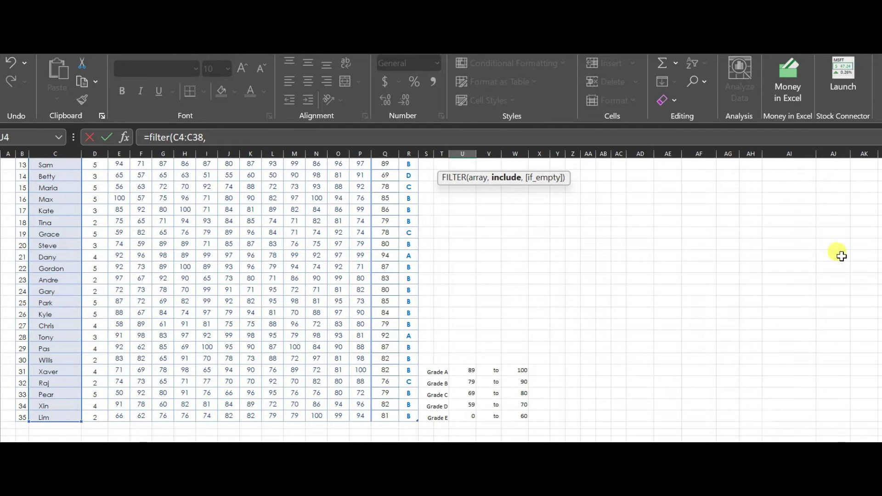
Step: Add the first criterion to the FILTER formula, matching the grades R4:R38 to the selected grade in AJ6
{"action": "left_click_drag", "start_coordinate": [877, 195], "coordinate": [878, 190]}
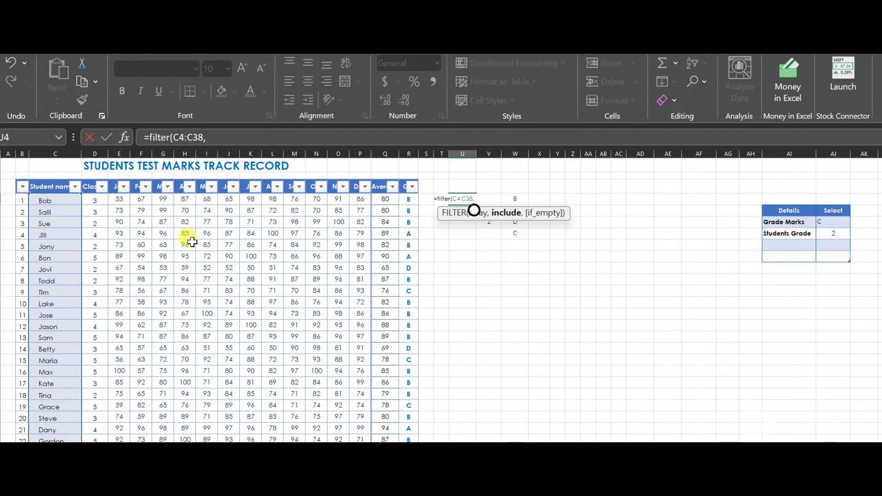
{"action": "left_click_drag", "start_coordinate": [407, 198], "coordinate": [408, 416]}
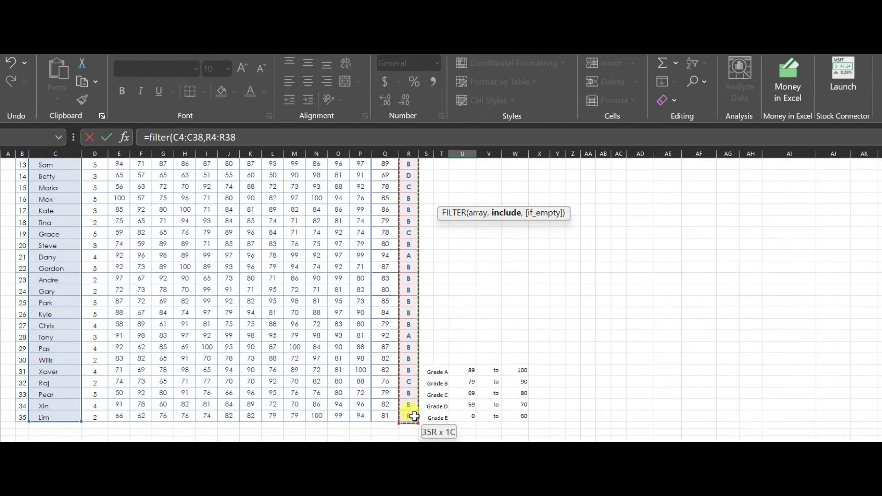
{"action": "type", "text": "="}
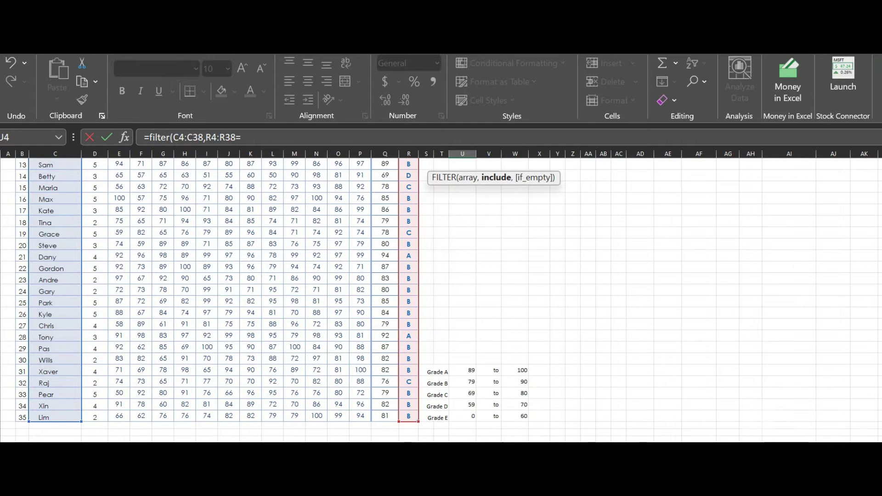
{"action": "left_click_drag", "start_coordinate": [878, 257], "coordinate": [878, 194]}
{"action": "left_click", "coordinate": [833, 222]}
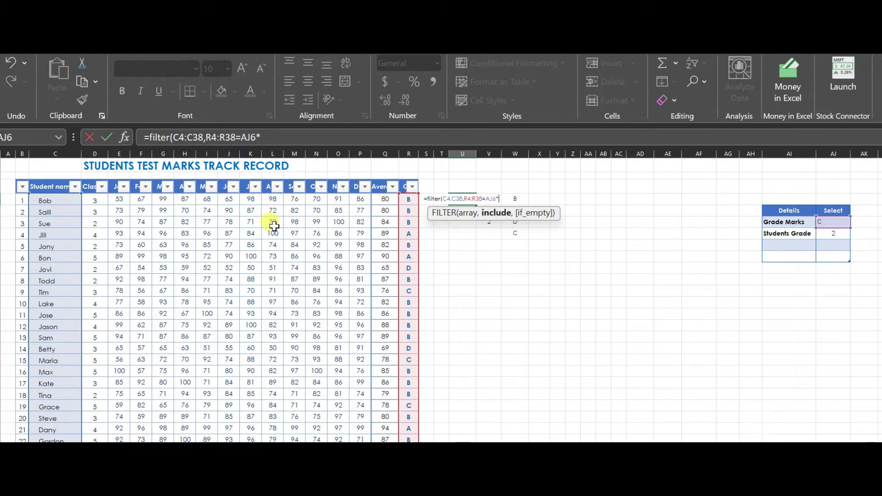
Step: Multiply in the second criterion D4:D38=AJ7, set the if_empty argument to " " and enter the FILTER formula
{"action": "left_click_drag", "start_coordinate": [95, 200], "coordinate": [97, 425]}
{"action": "type", "text": "="}
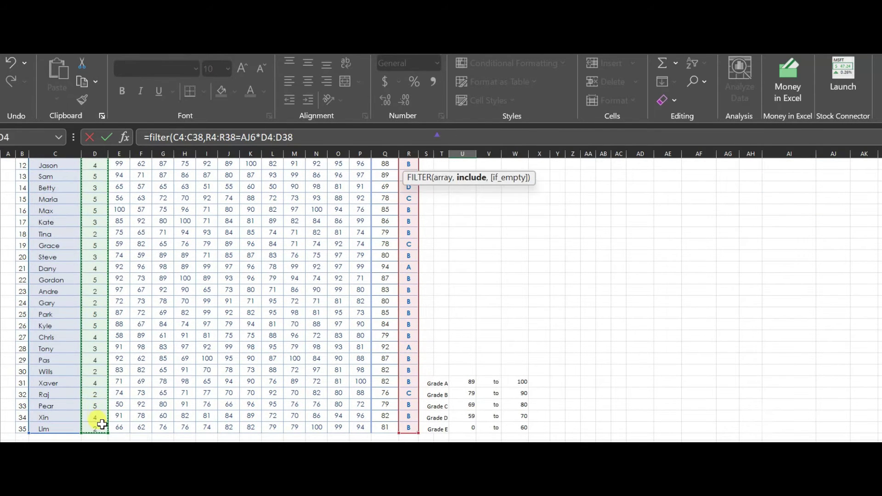
{"action": "left_click_drag", "start_coordinate": [875, 225], "coordinate": [875, 202]}
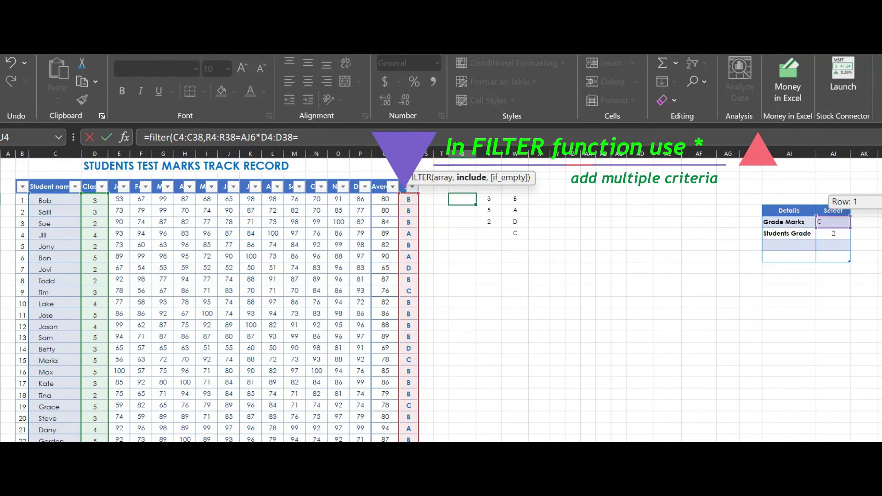
{"action": "left_click", "coordinate": [839, 234]}
{"action": "type", "text": ","}
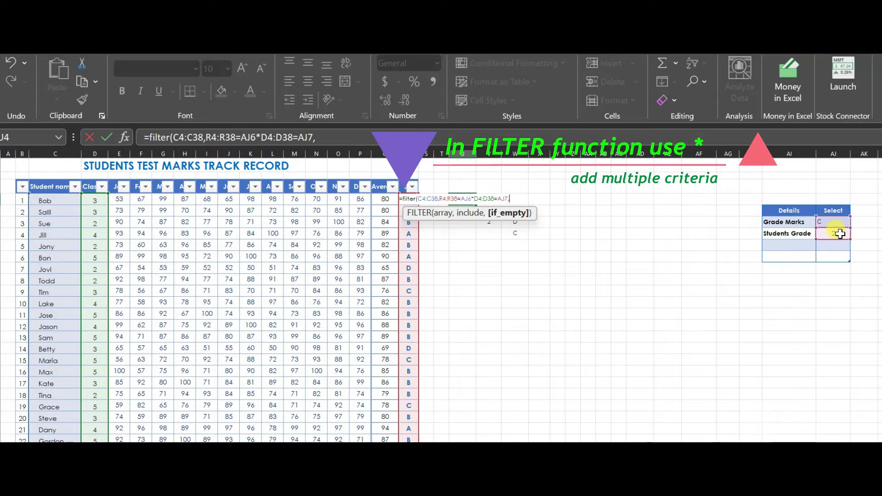
{"action": "type", "text": "\" \""}
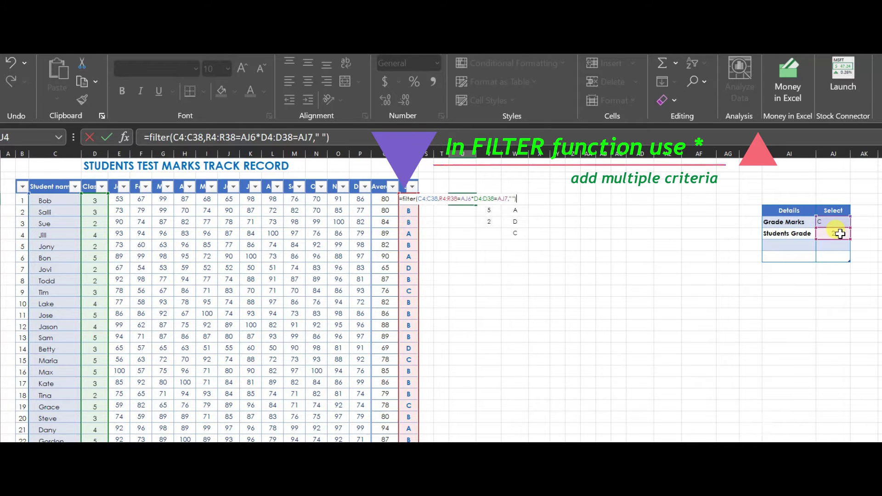
{"action": "key", "text": "Return"}
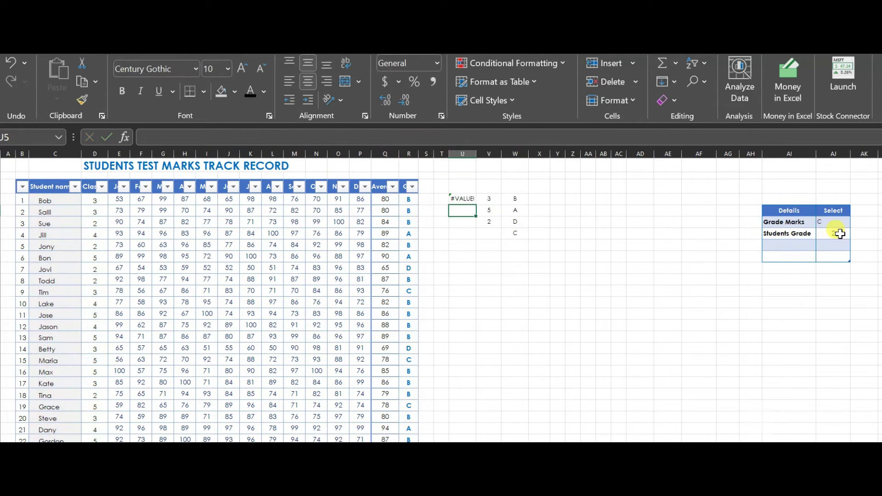
Step: Edit the FILTER formula in cell U4 to enclose each of its two criteria in parentheses
{"action": "left_click", "coordinate": [462, 199]}
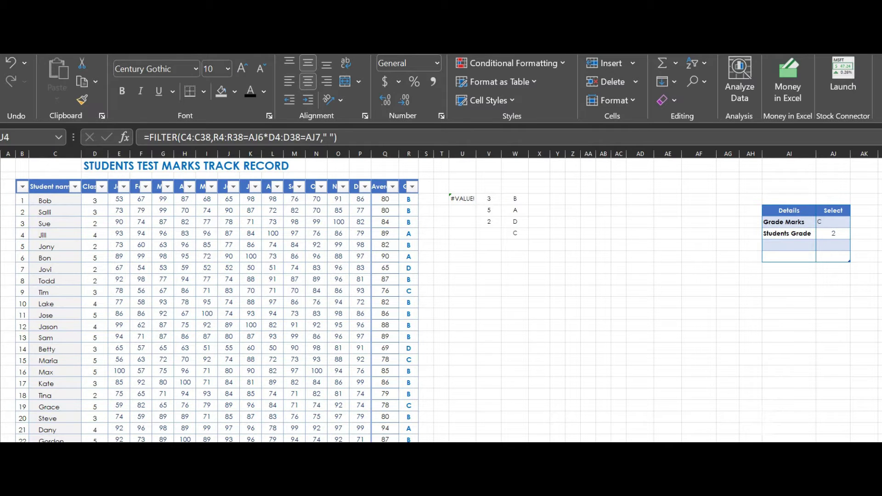
{"action": "left_click", "coordinate": [465, 198]}
{"action": "double_click", "coordinate": [466, 198]}
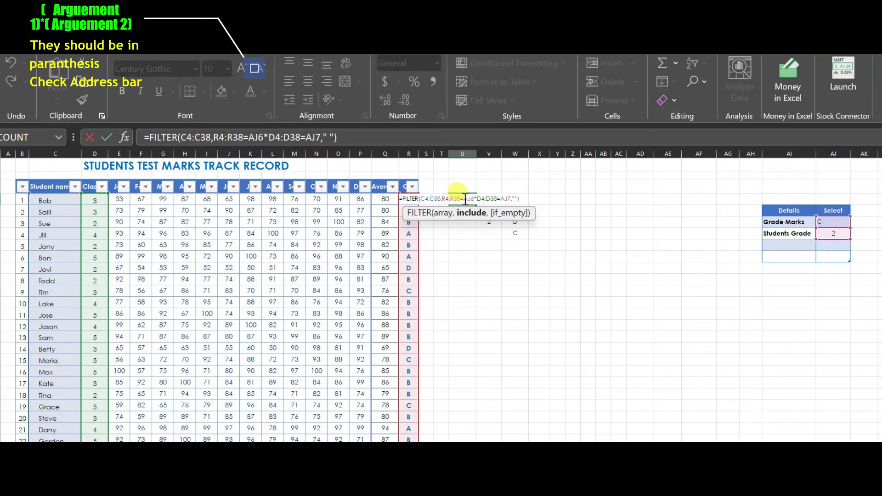
{"action": "left_click", "coordinate": [443, 198]}
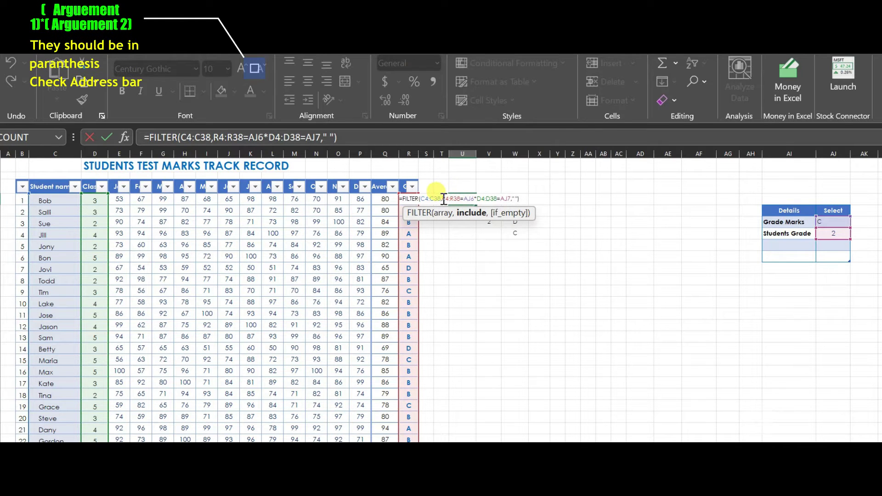
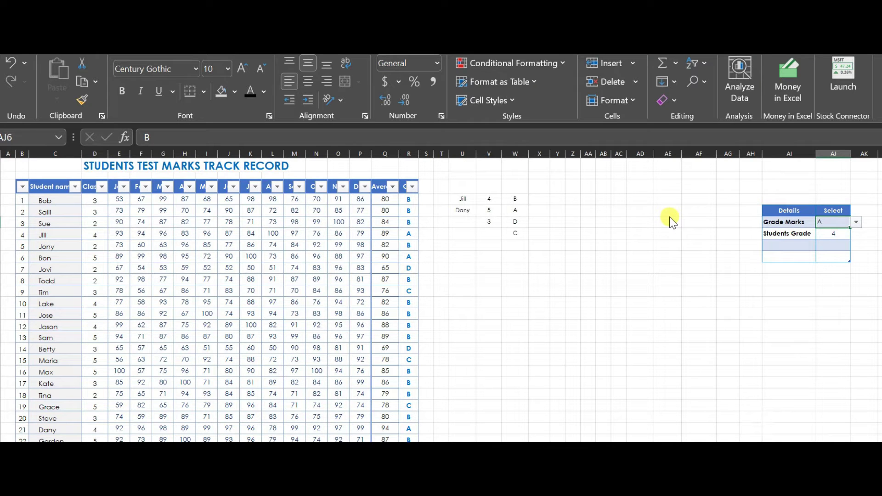
Step: Test the student list in column U by switching the class in cell AJ7 to 5 and then 3
{"action": "left_click", "coordinate": [836, 233]}
{"action": "left_click", "coordinate": [856, 234]}
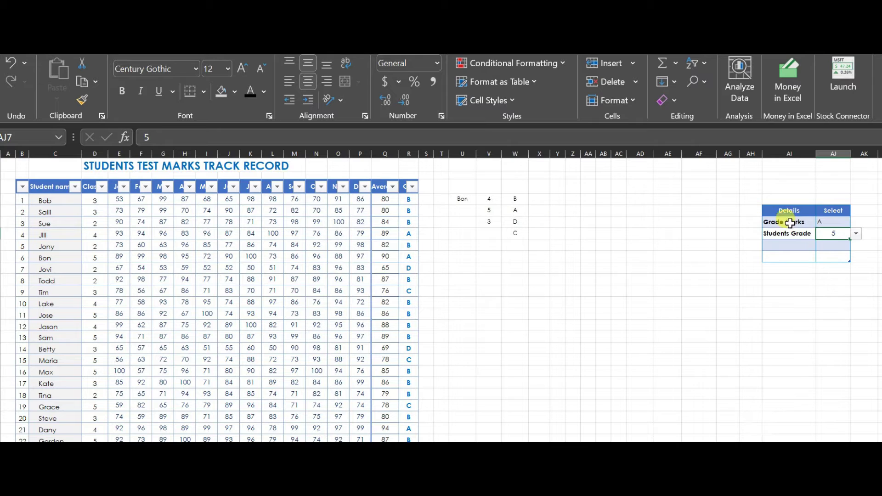
{"action": "left_click", "coordinate": [856, 234]}
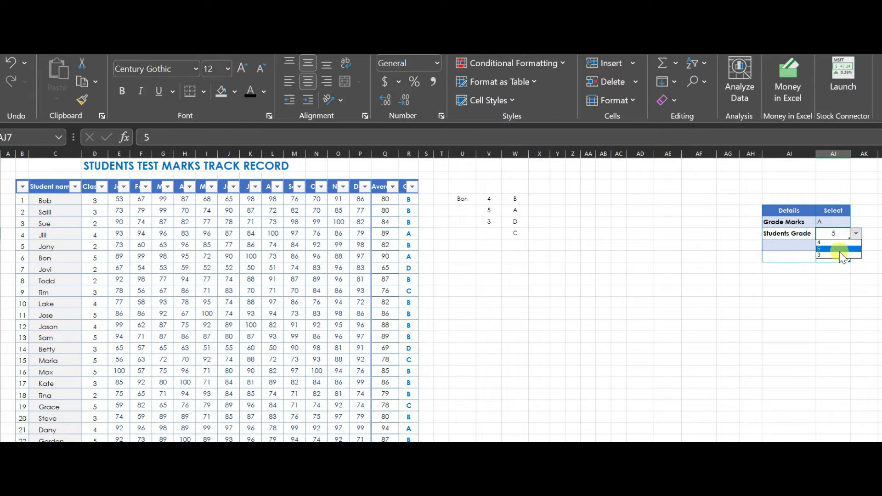
{"action": "left_click", "coordinate": [841, 255]}
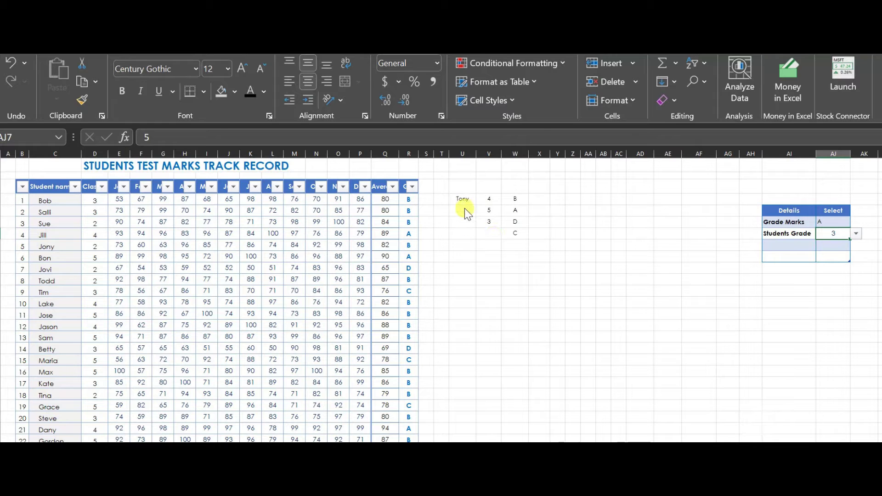
Step: Switch Grade Marks in cell AJ6 to D and check the class list in cells V4 and V5
{"action": "left_click", "coordinate": [833, 222]}
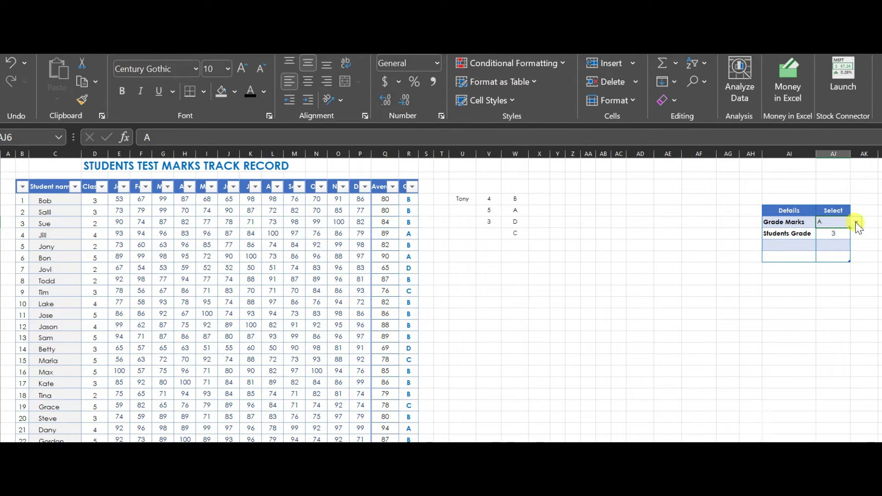
{"action": "left_click", "coordinate": [855, 224]}
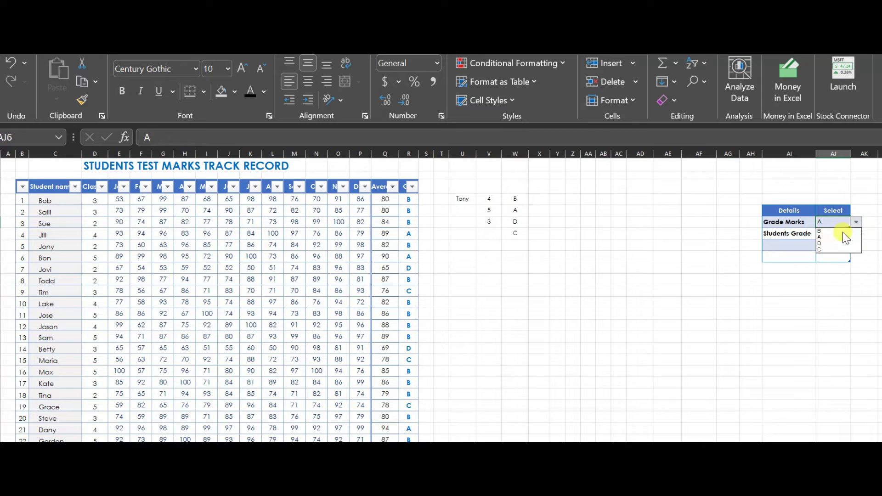
{"action": "left_click", "coordinate": [831, 243]}
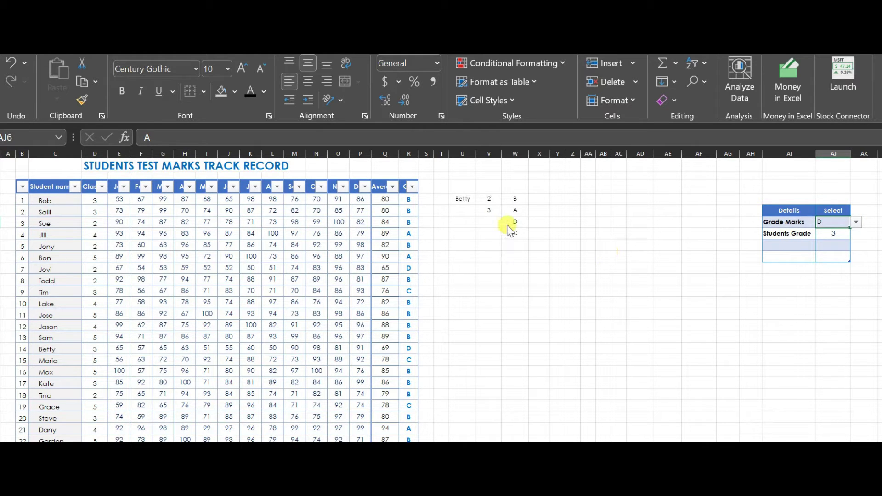
{"action": "left_click", "coordinate": [486, 198]}
{"action": "left_click", "coordinate": [490, 210]}
Step: Set the class in cell AJ7 to 2 and check the filtered student in cell U4
{"action": "left_click", "coordinate": [832, 233]}
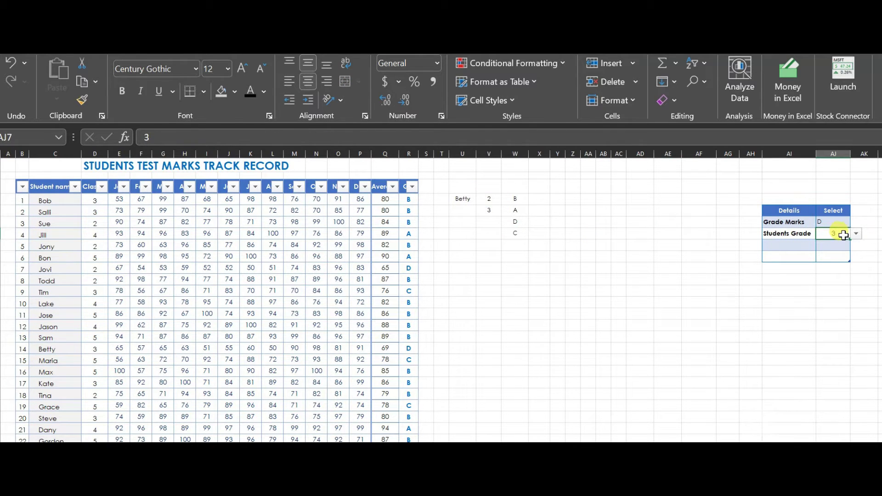
{"action": "left_click", "coordinate": [855, 235]}
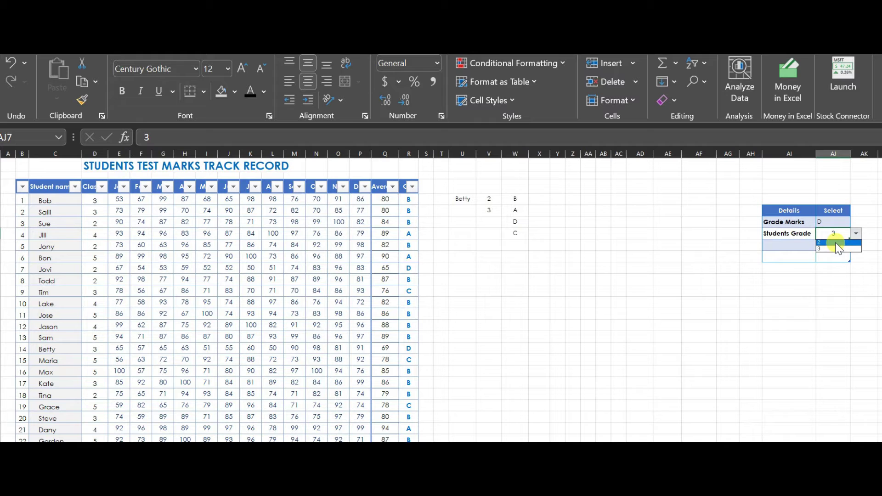
{"action": "left_click", "coordinate": [834, 243]}
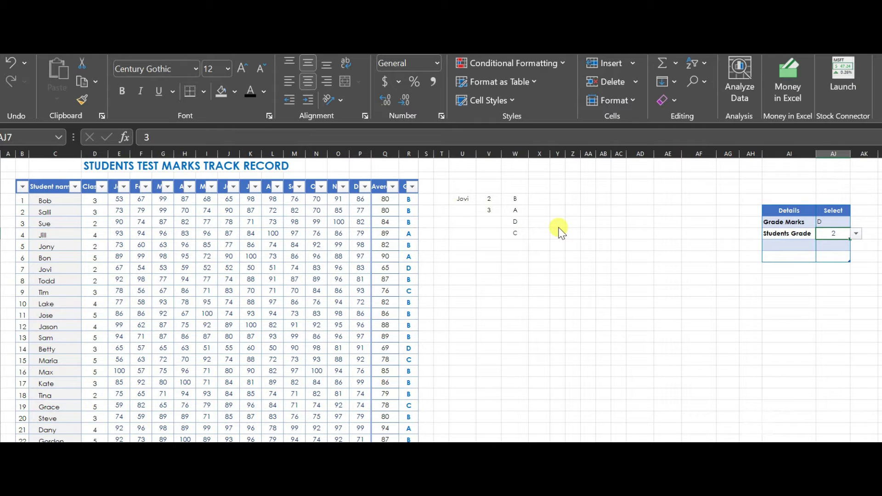
{"action": "left_click", "coordinate": [462, 199]}
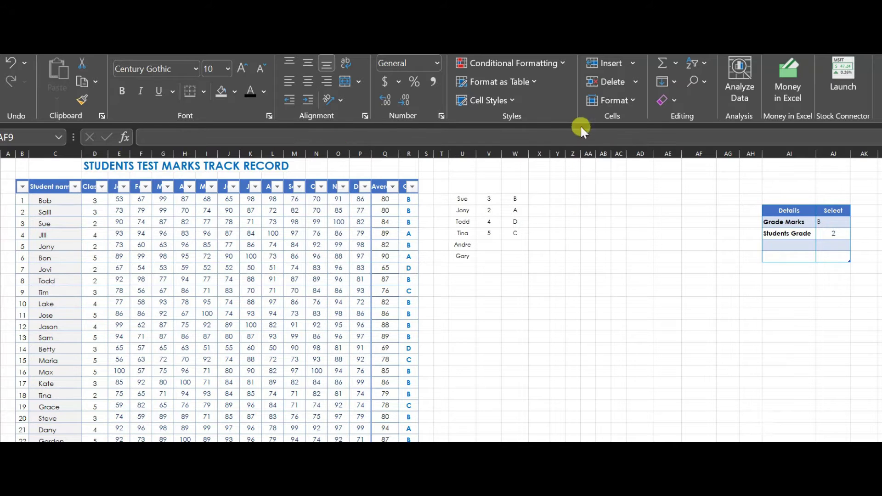
Step: Apply list data validation to cell AJ8 with the spilled range =$U$4# as the source
{"action": "left_click", "coordinate": [827, 244]}
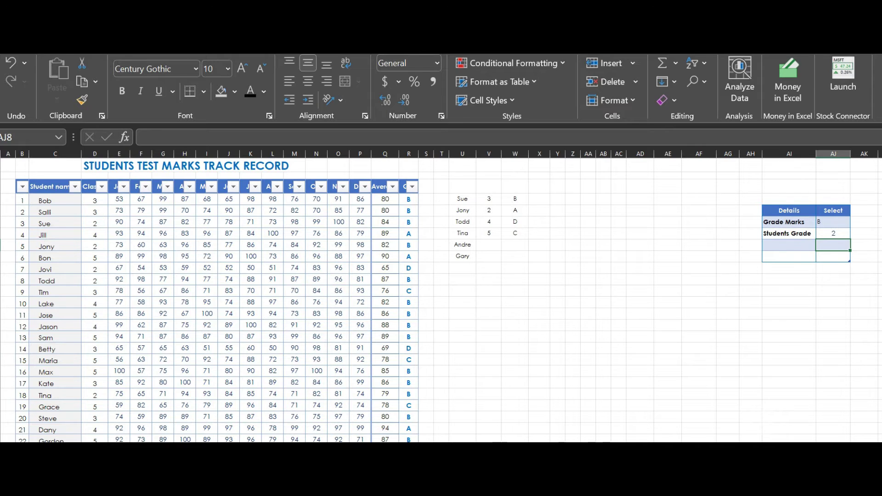
{"action": "key", "text": "alt+a"}
{"action": "left_click", "coordinate": [581, 96]}
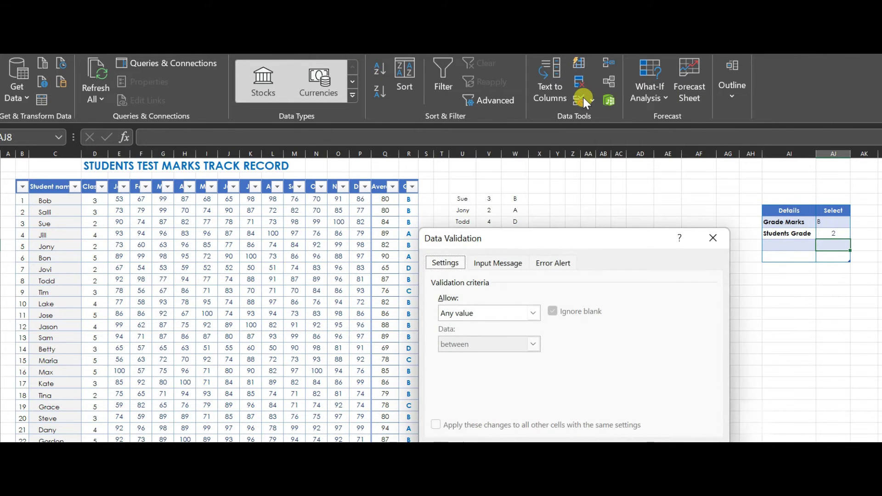
{"action": "left_click", "coordinate": [489, 314]}
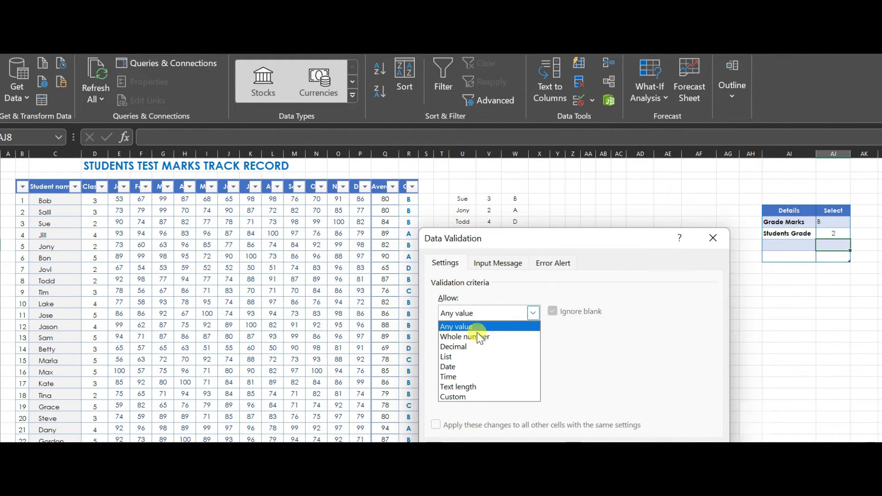
{"action": "left_click", "coordinate": [475, 356]}
{"action": "left_click", "coordinate": [492, 370]}
{"action": "left_click", "coordinate": [462, 198]}
{"action": "type", "text": "#"}
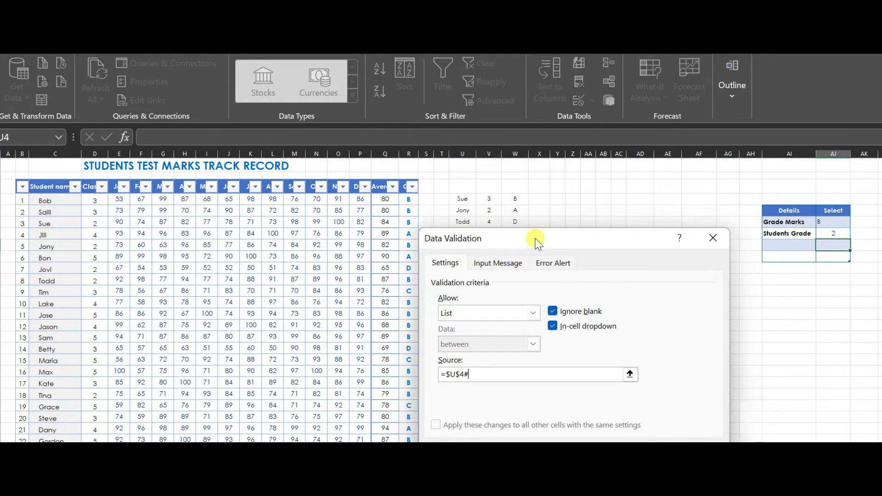
{"action": "left_click", "coordinate": [643, 455]}
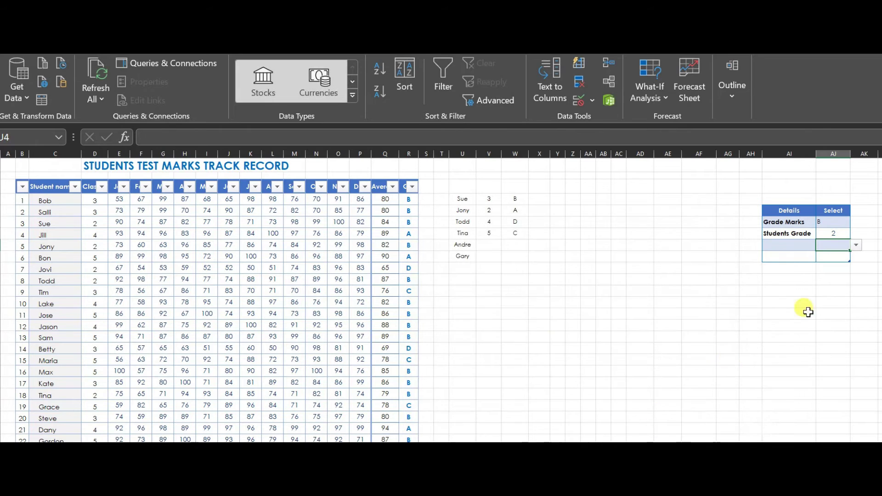
Step: Label cell AI8 of the Details table "Student Name" and set its font color to black
{"action": "left_click", "coordinate": [804, 245]}
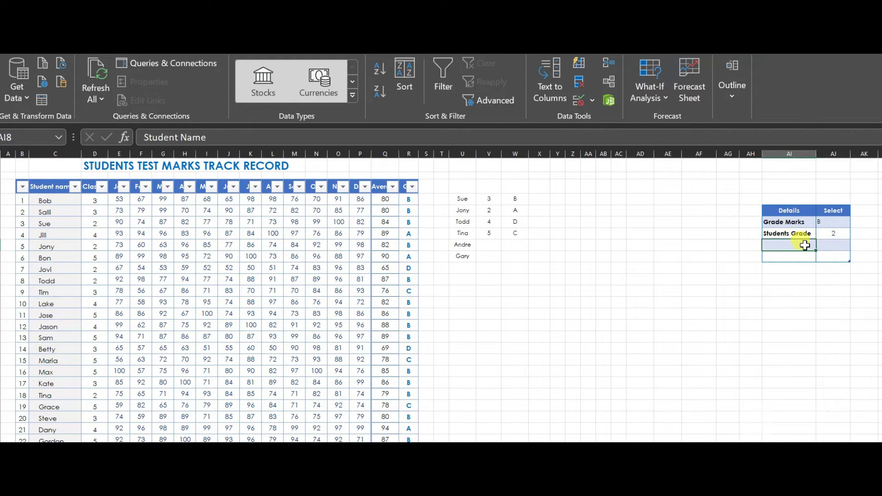
{"action": "type", "text": "Student"}
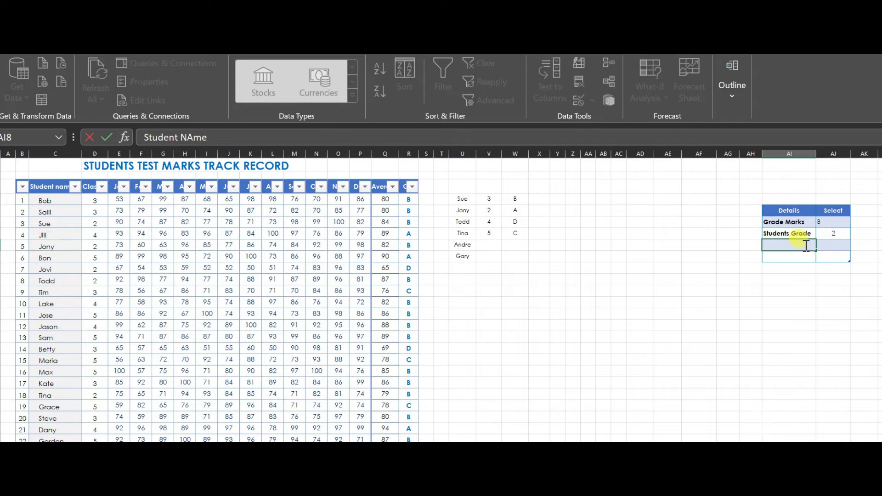
{"action": "key", "text": "Return"}
{"action": "key", "text": "Up"}
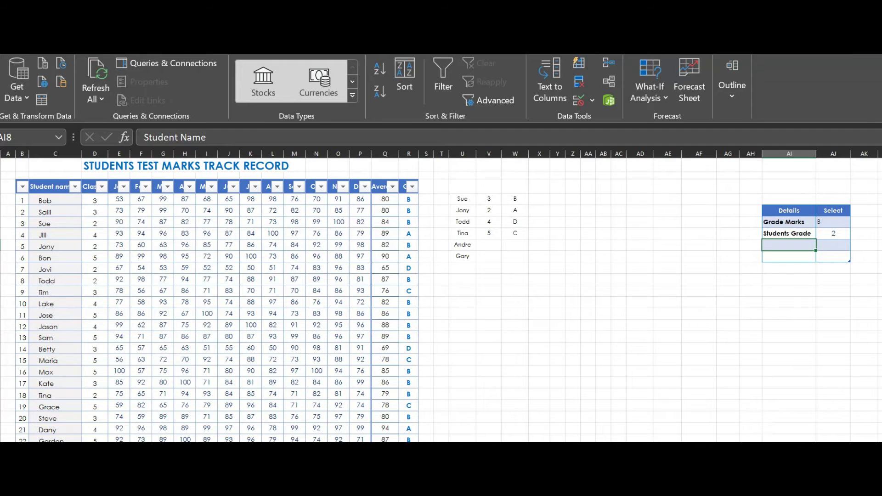
{"action": "scroll", "coordinate": [180, 82], "scroll_direction": "up", "scroll_amount": 5}
{"action": "left_click", "coordinate": [249, 92]}
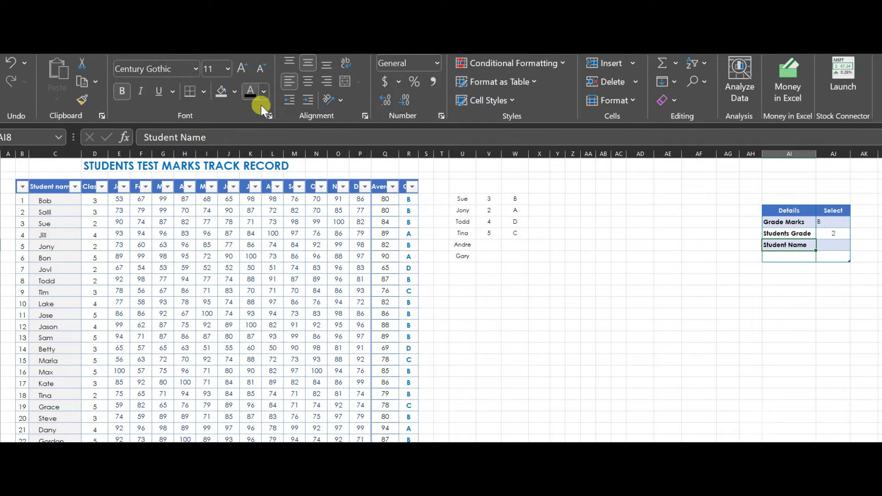
Step: Try the student drop-down list in cell AJ8 by choosing its third name
{"action": "left_click", "coordinate": [838, 245]}
{"action": "left_click", "coordinate": [856, 245]}
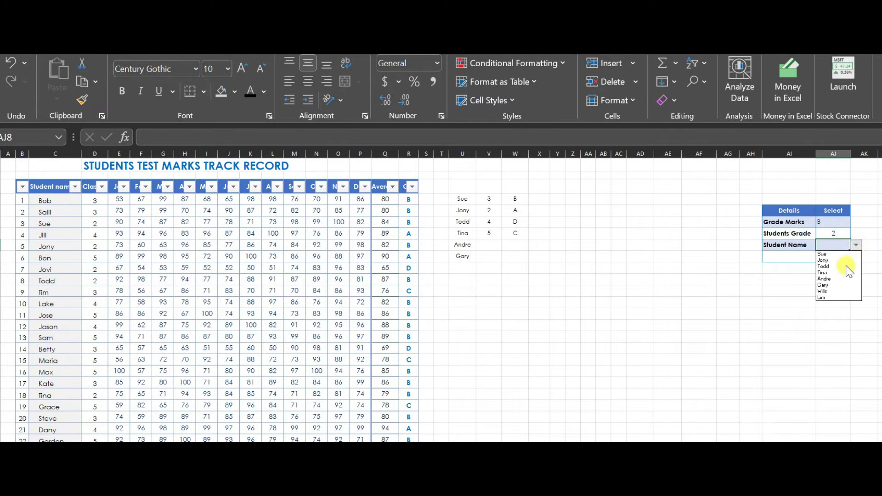
{"action": "left_click", "coordinate": [844, 267]}
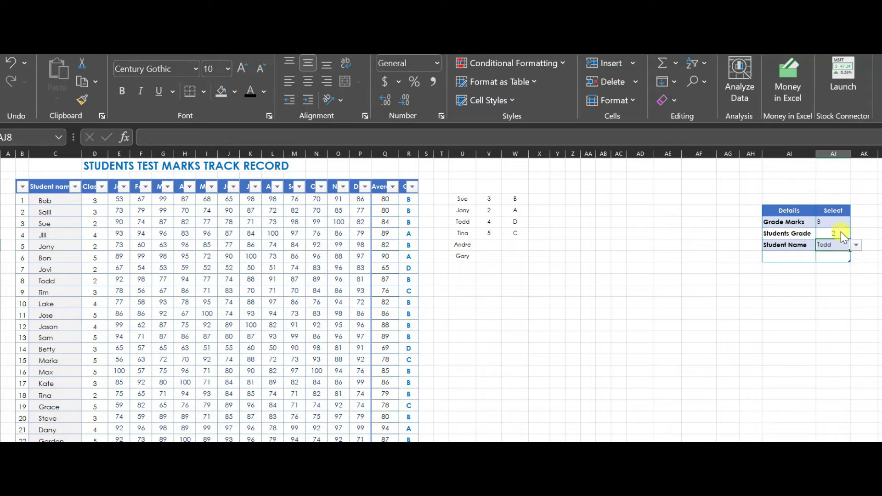
Step: Set the class in cell AJ7 to 3, check the filtered students in column U, and choose the third student in cell AJ8
{"action": "left_click", "coordinate": [842, 233]}
{"action": "left_click", "coordinate": [856, 233]}
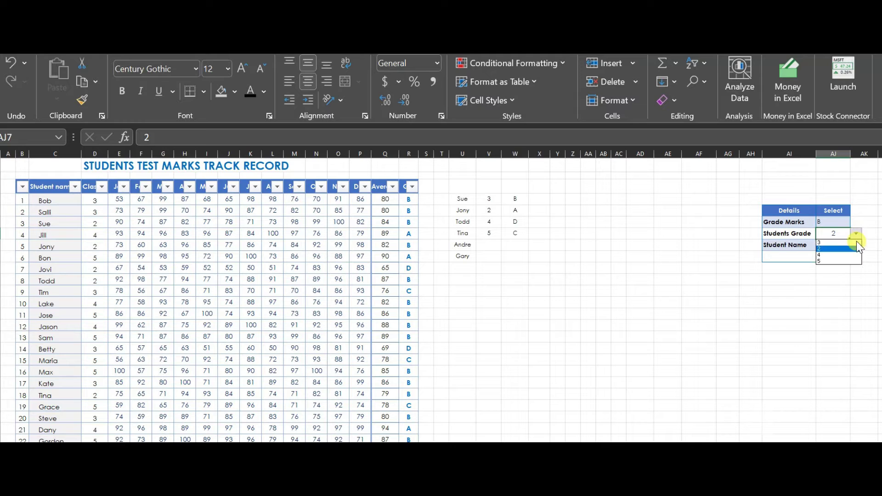
{"action": "left_click", "coordinate": [849, 243]}
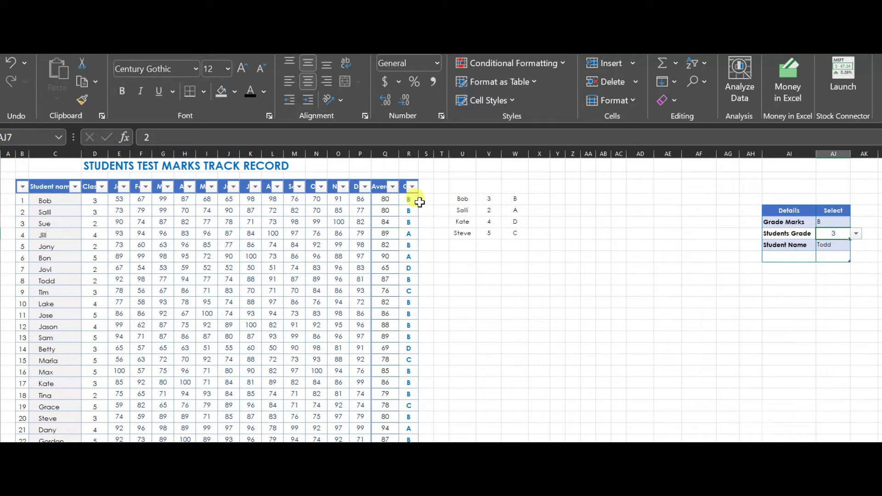
{"action": "left_click_drag", "start_coordinate": [462, 198], "coordinate": [463, 234]}
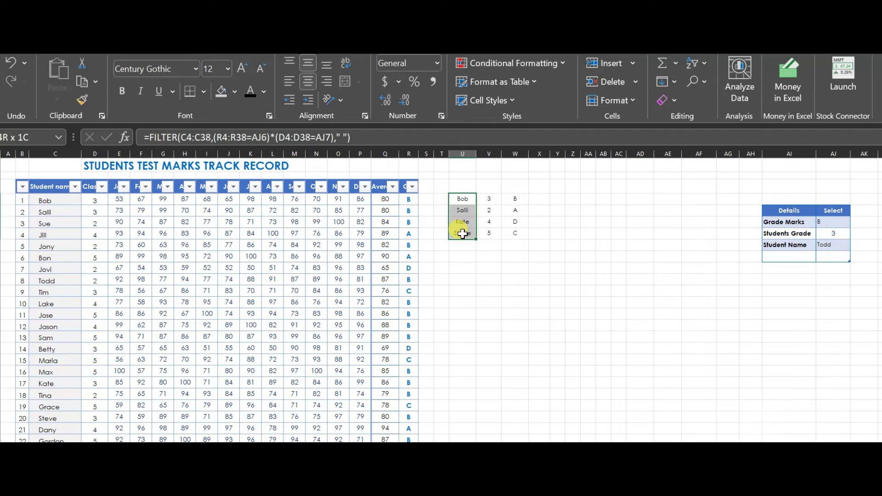
{"action": "left_click", "coordinate": [832, 244]}
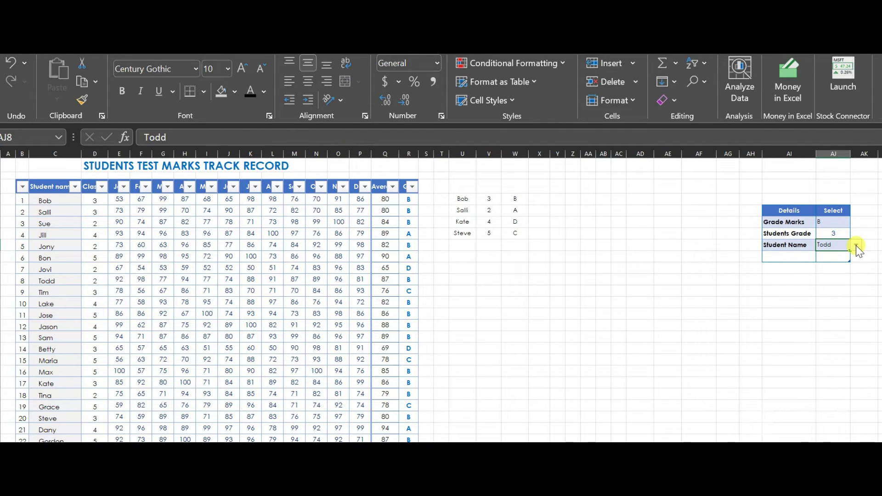
{"action": "left_click", "coordinate": [856, 245]}
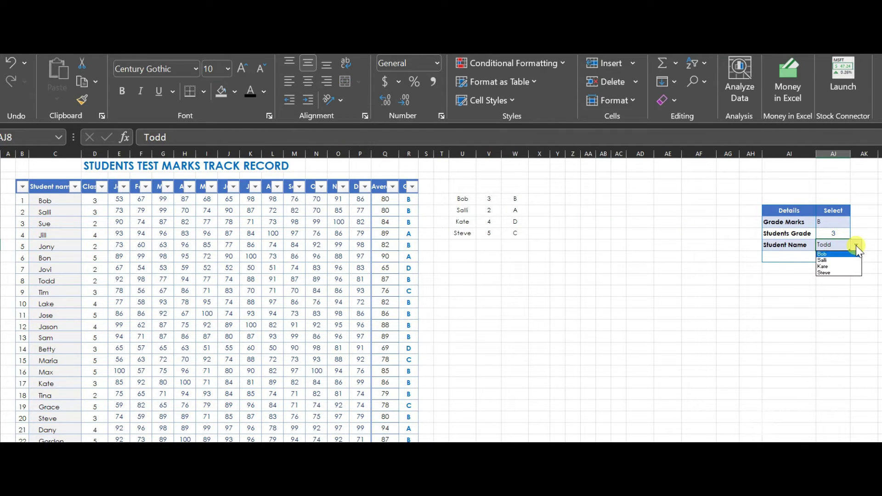
{"action": "left_click", "coordinate": [844, 266]}
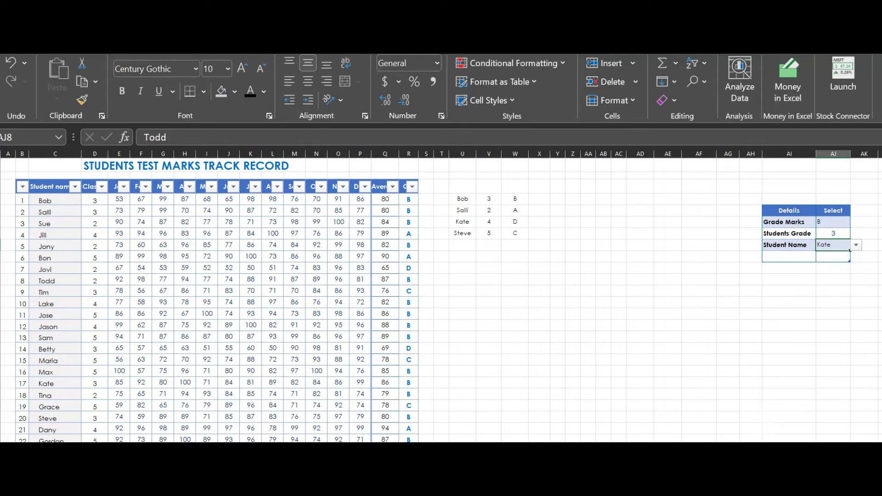
Step: Start a FILTER formula in cell AJ9 with the average marks range Q4:Q38 as the array
{"action": "left_click", "coordinate": [844, 252]}
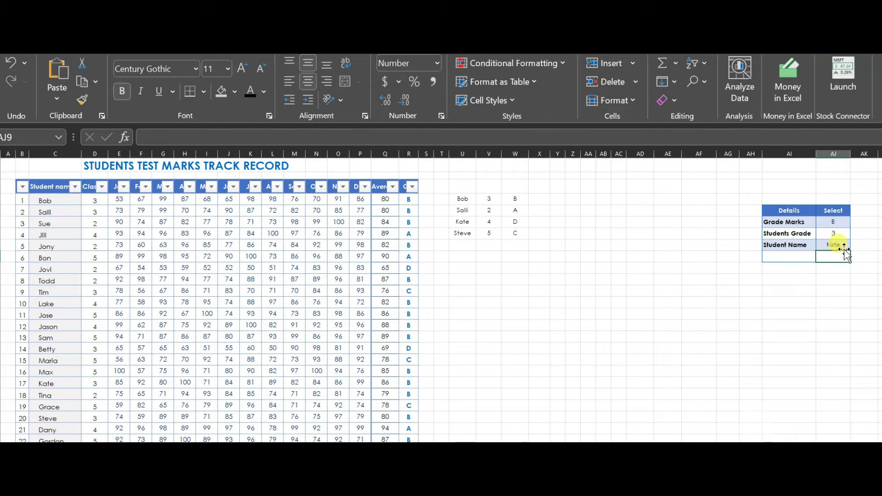
{"action": "type", "text": "=filte"}
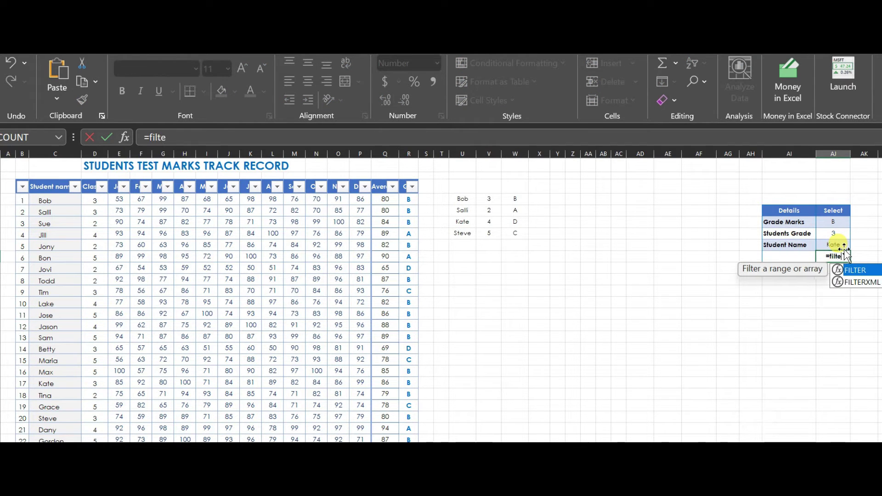
{"action": "type", "text": "r("}
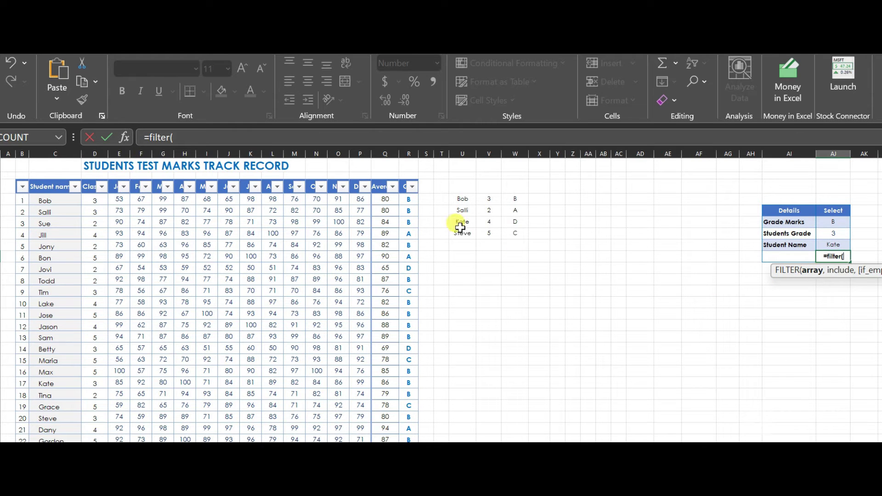
{"action": "left_click_drag", "start_coordinate": [385, 198], "coordinate": [386, 419]}
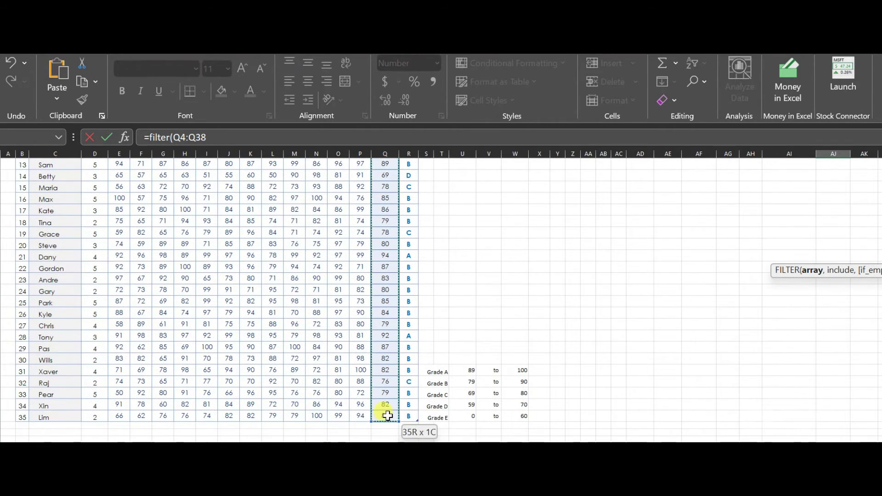
{"action": "type", "text": ","}
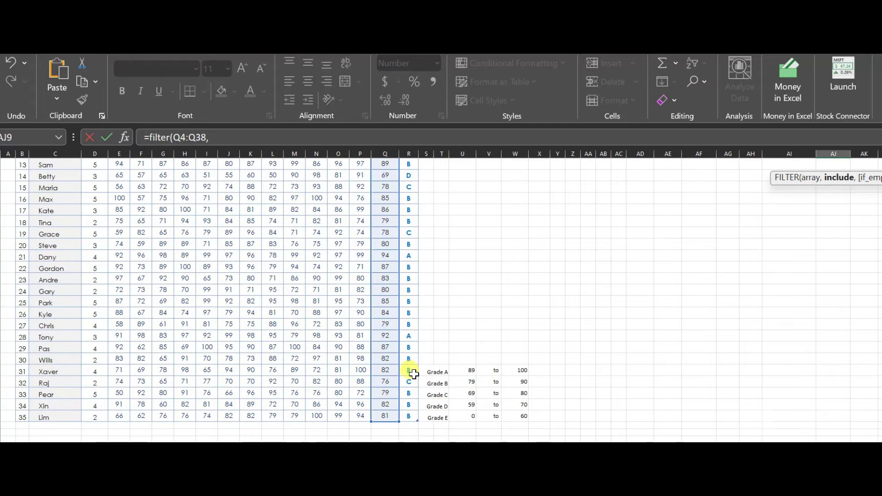
Step: Add the grade criterion (R4:R38=AJ6) to the FILTER formula in cell AJ9
{"action": "scroll", "coordinate": [460, 299], "scroll_direction": "up", "scroll_amount": 5}
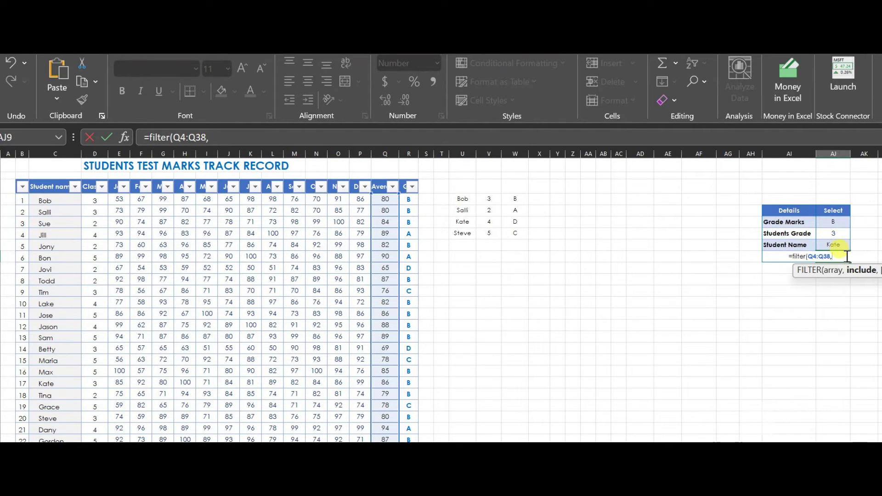
{"action": "type", "text": "("}
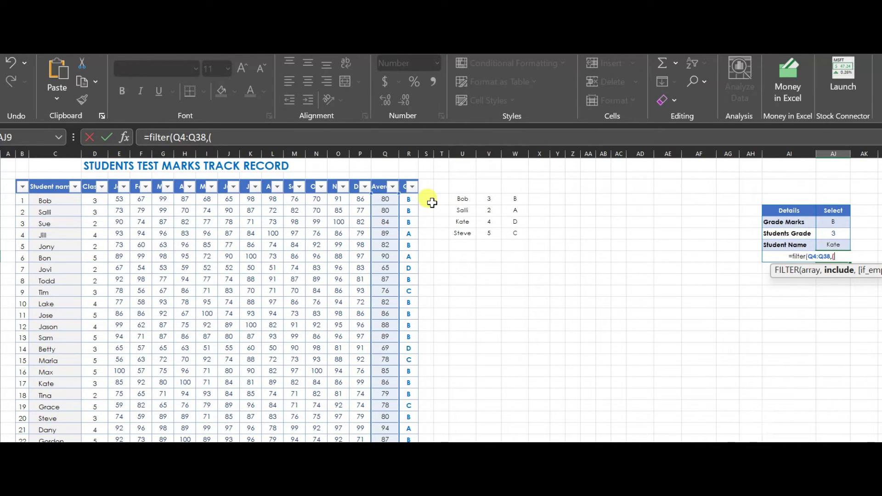
{"action": "left_click_drag", "start_coordinate": [408, 200], "coordinate": [408, 404]}
{"action": "type", "text": "="}
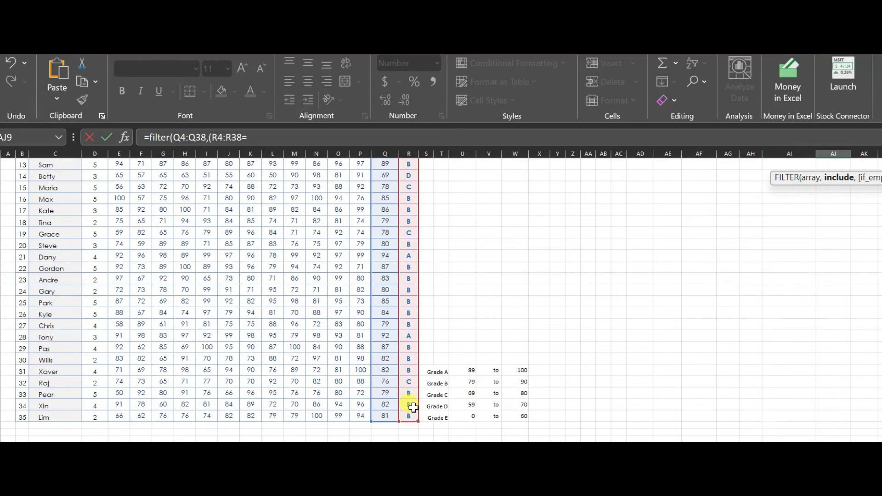
{"action": "scroll", "coordinate": [413, 275], "scroll_direction": "up", "scroll_amount": 5}
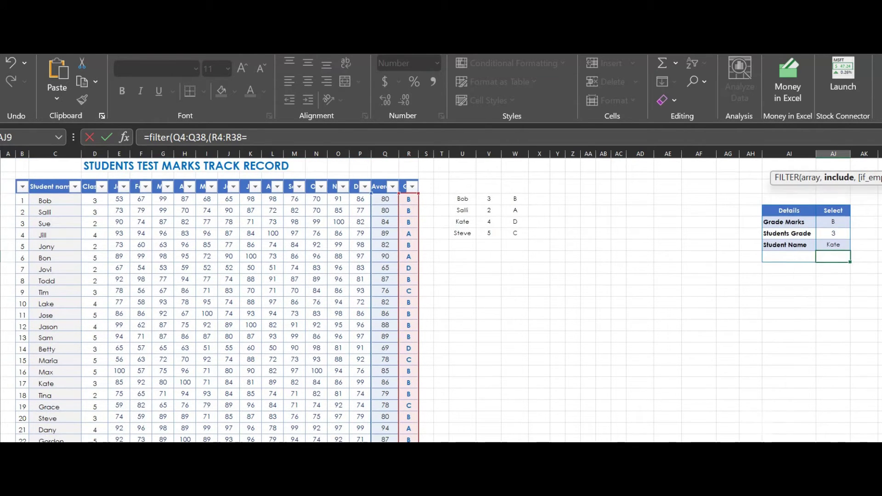
{"action": "left_click", "coordinate": [833, 222]}
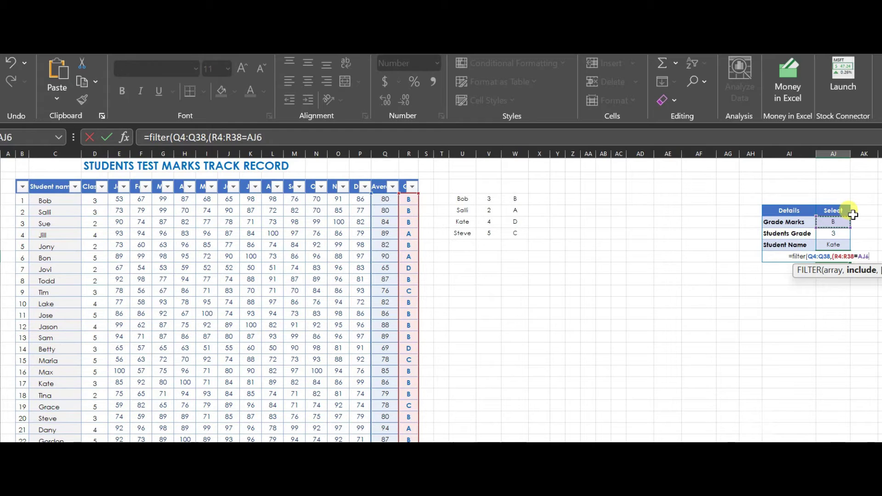
Step: Multiply the grade criterion by the class criterion (D4:D38=AJ7) in the FILTER formula
{"action": "type", "text": ")*("}
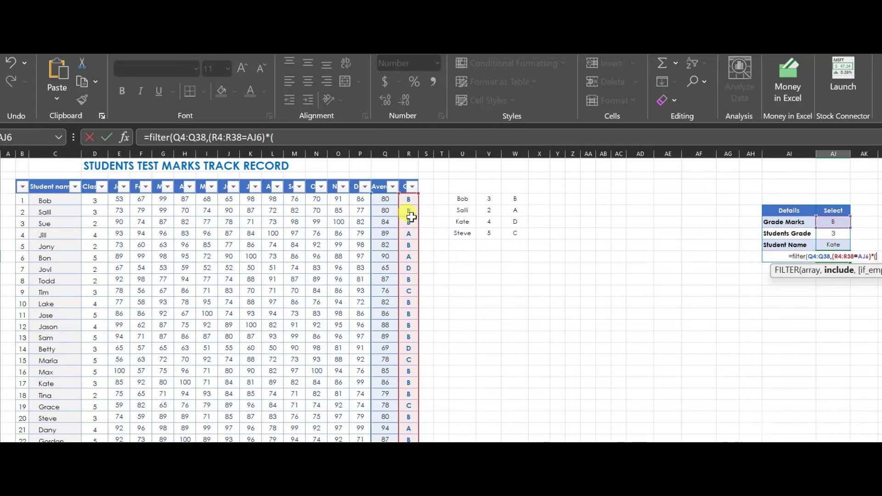
{"action": "left_click", "coordinate": [410, 200]}
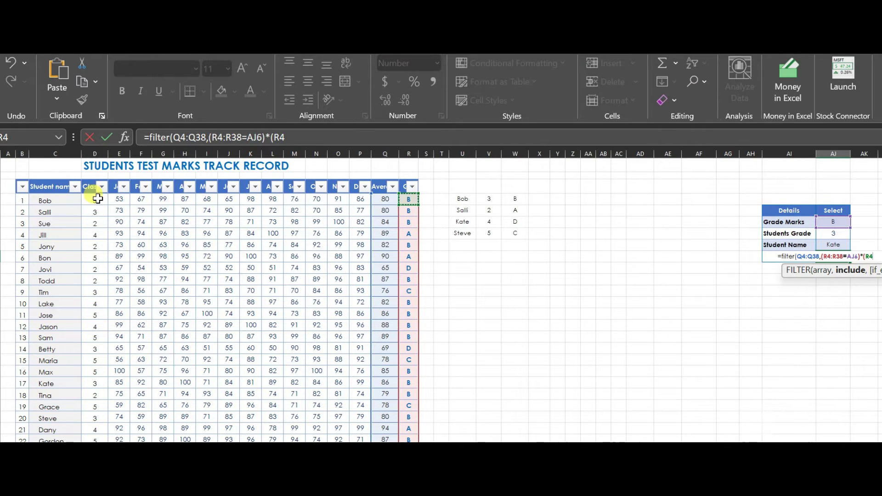
{"action": "left_click_drag", "start_coordinate": [97, 203], "coordinate": [103, 417]}
{"action": "type", "text": "="}
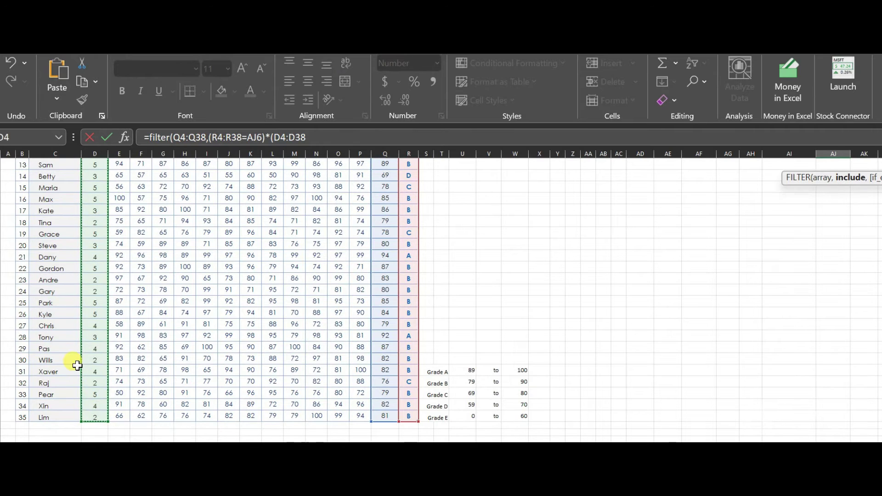
{"action": "scroll", "coordinate": [440, 299], "scroll_direction": "up", "scroll_amount": 2}
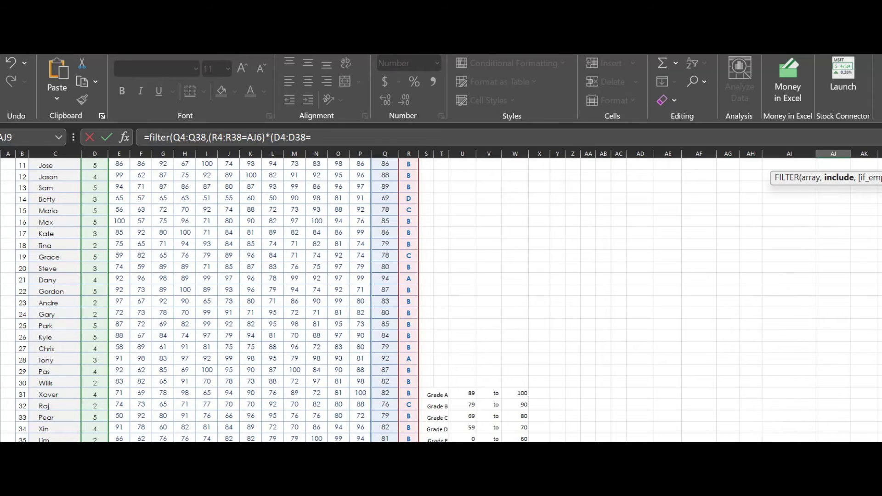
{"action": "scroll", "coordinate": [854, 207], "scroll_direction": "up", "scroll_amount": 4}
{"action": "left_click", "coordinate": [835, 233]}
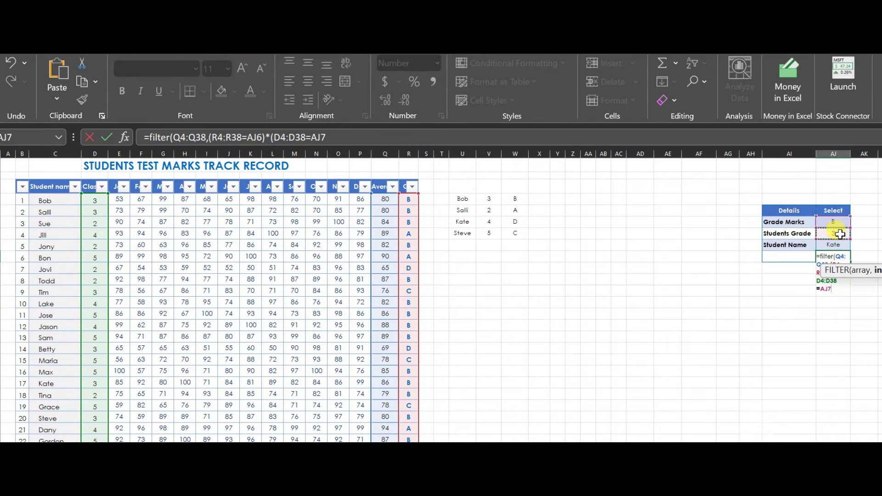
Step: Multiply the FILTER criteria by a third one matching the student name, (C4:C38=AJ8)
{"action": "type", "text": ")*("}
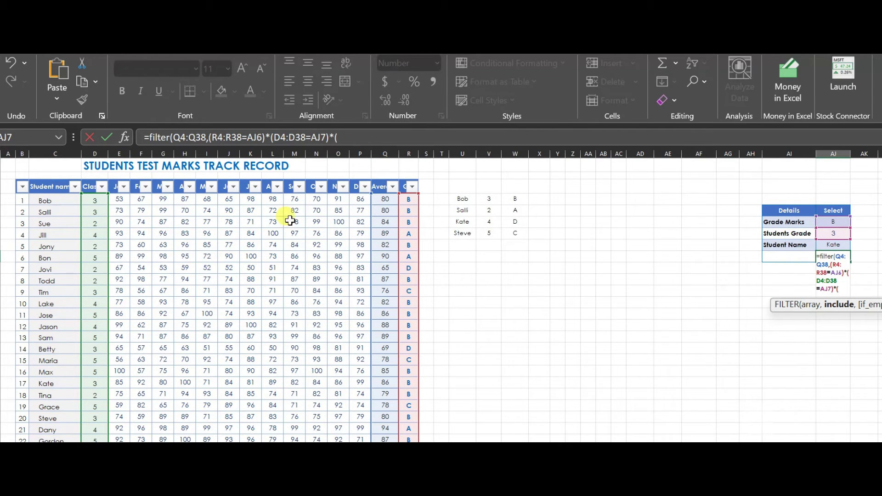
{"action": "left_click_drag", "start_coordinate": [46, 200], "coordinate": [62, 409]}
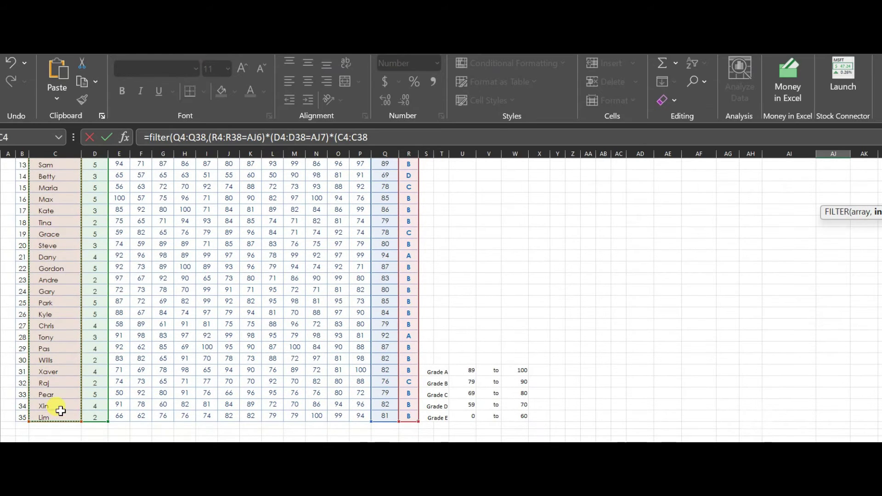
{"action": "type", "text": "="}
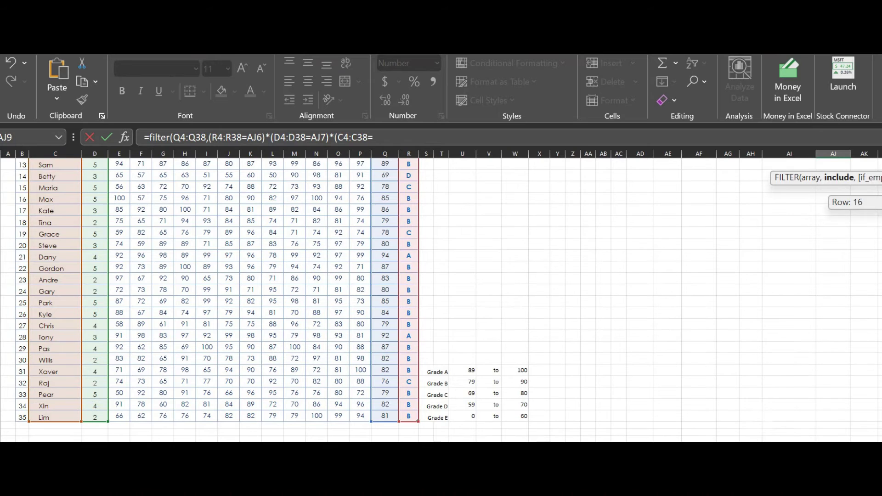
{"action": "scroll", "coordinate": [827, 248], "scroll_direction": "up", "scroll_amount": 4}
{"action": "left_click", "coordinate": [838, 245]}
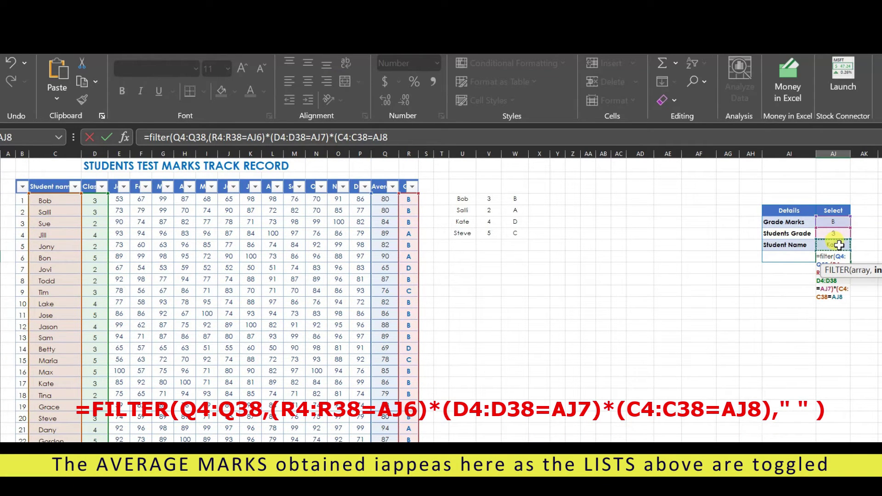
Step: Complete the FILTER formula in AJ9 with " " as the if-empty value and select the student name cell AJ8
{"action": "type", "text": "),\""}
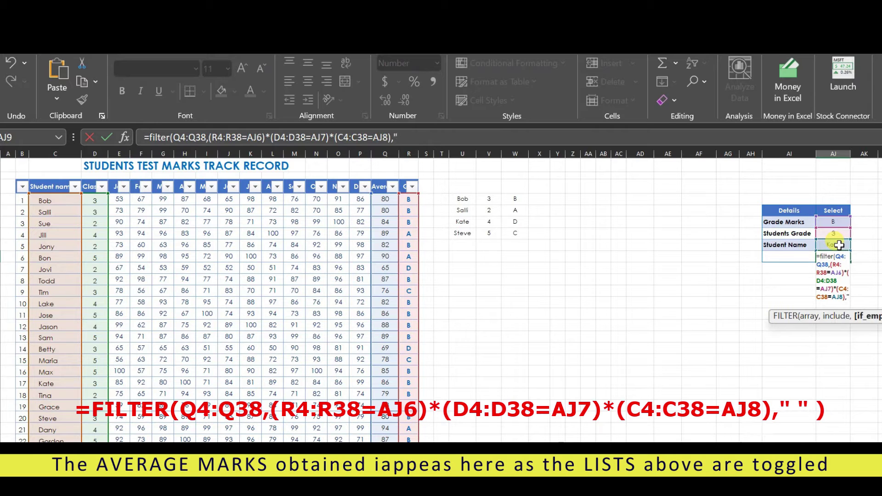
{"action": "type", "text": " \" )"}
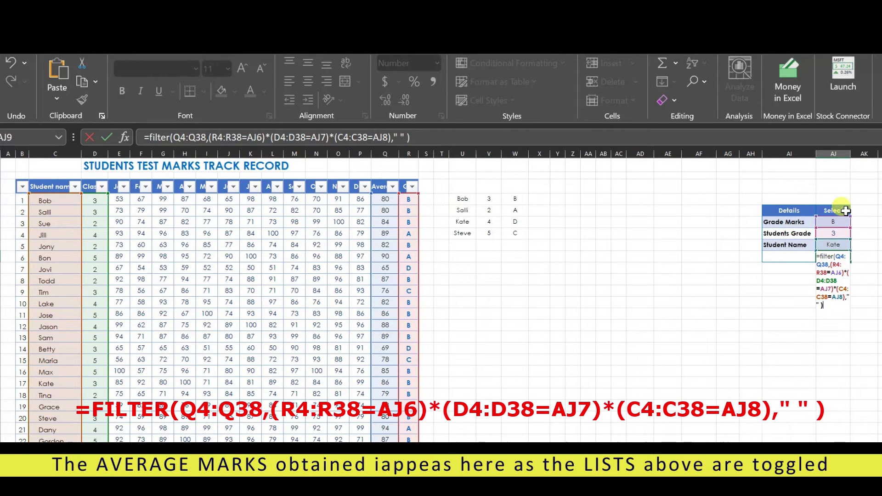
{"action": "key", "text": "Return"}
{"action": "left_click", "coordinate": [835, 258]}
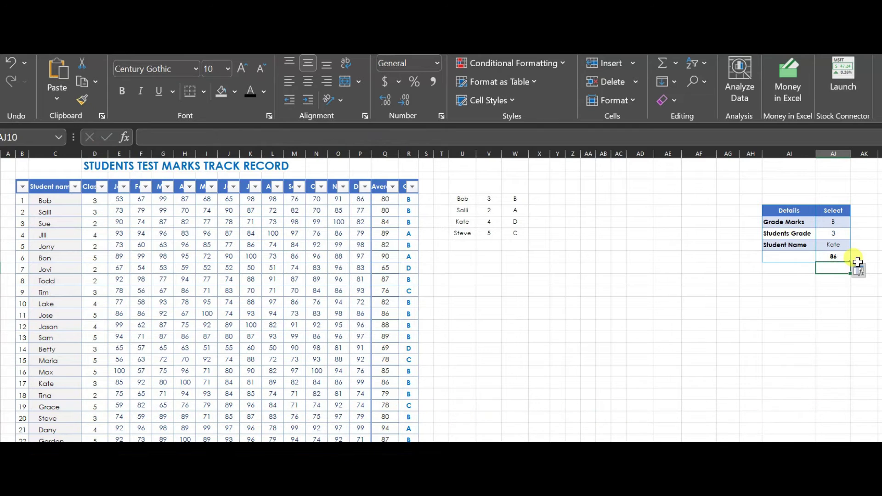
{"action": "left_click", "coordinate": [832, 245]}
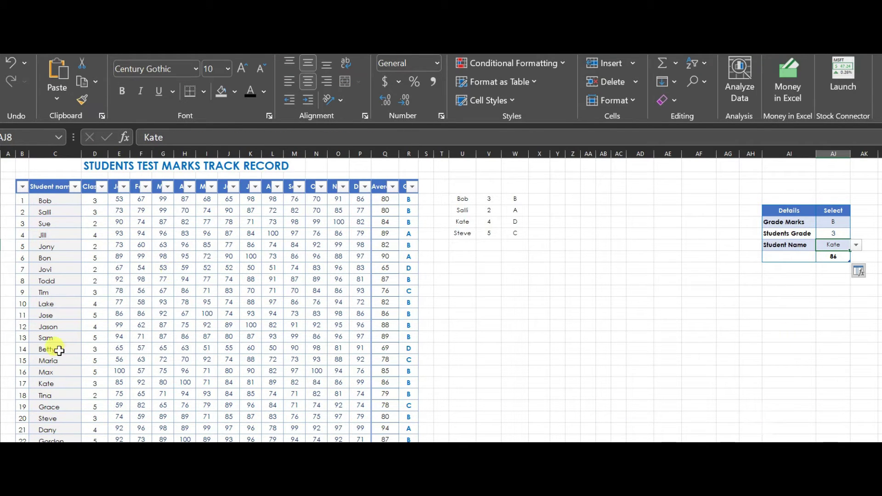
Step: Compare the selected student's row in the marks table with the average returned by the FILTER formula in AJ9
{"action": "left_click_drag", "start_coordinate": [44, 385], "coordinate": [393, 383]}
{"action": "left_click", "coordinate": [832, 256]}
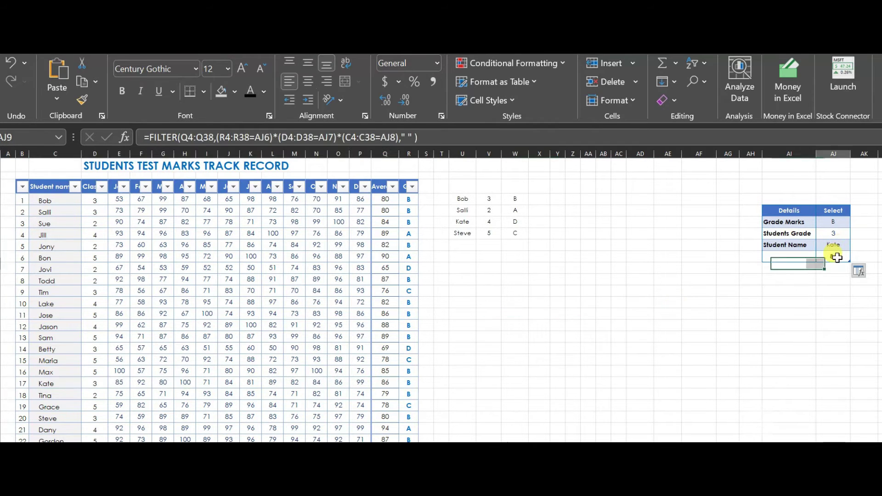
{"action": "left_click", "coordinate": [842, 222]}
Step: Choose the first listed student in the student name drop-down AJ8 and check the returned average against that student's row and cell Q4
{"action": "left_click", "coordinate": [837, 246]}
{"action": "left_click", "coordinate": [856, 246]}
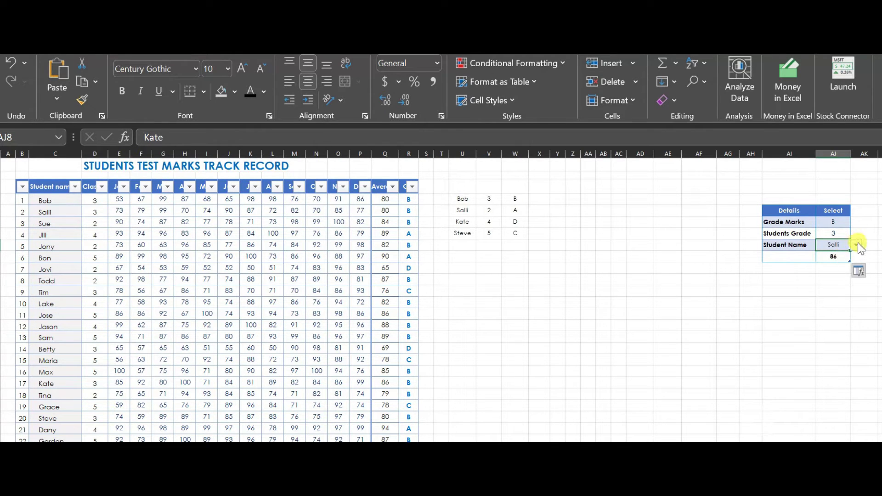
{"action": "left_click", "coordinate": [857, 246]}
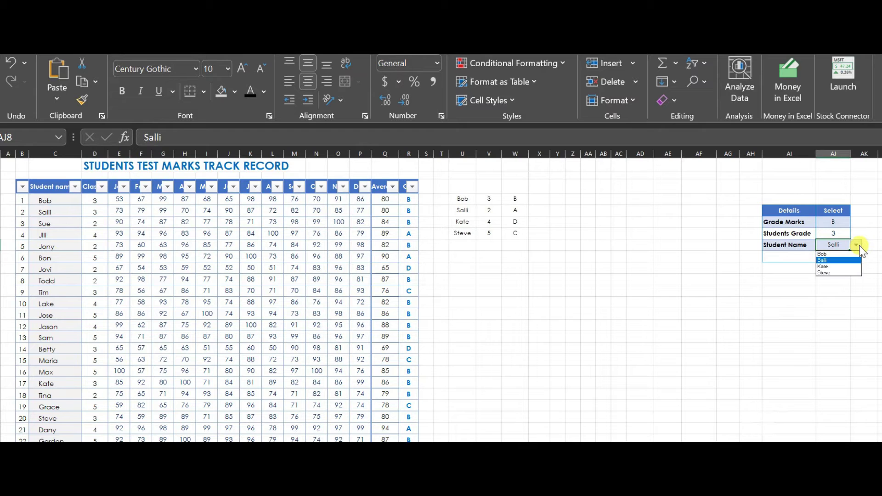
{"action": "key", "text": "Up"}
{"action": "key", "text": "Return"}
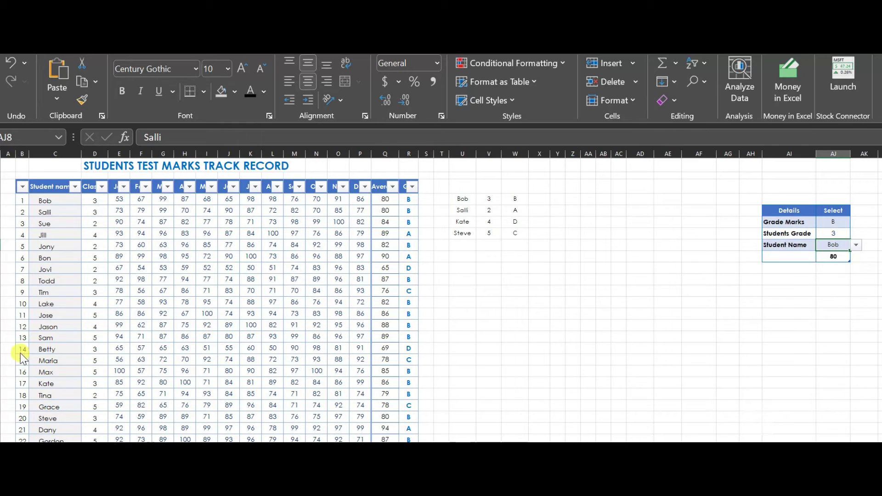
{"action": "left_click_drag", "start_coordinate": [56, 200], "coordinate": [378, 197]}
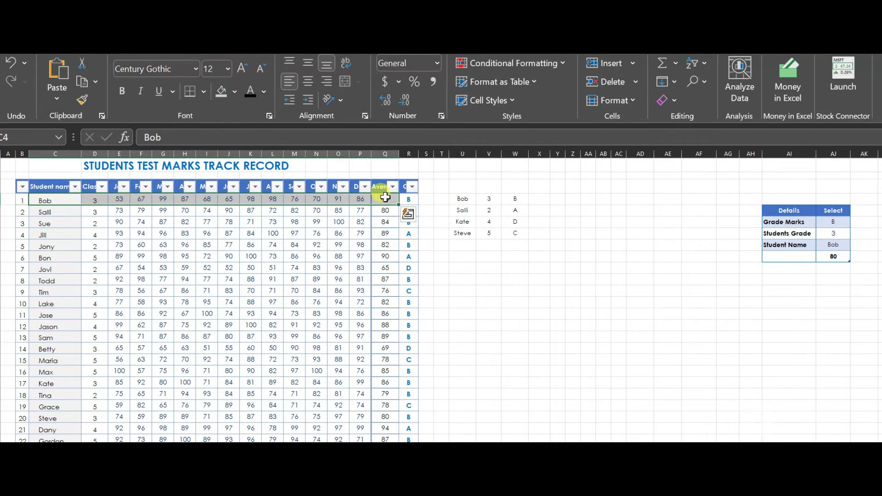
{"action": "left_click", "coordinate": [384, 199]}
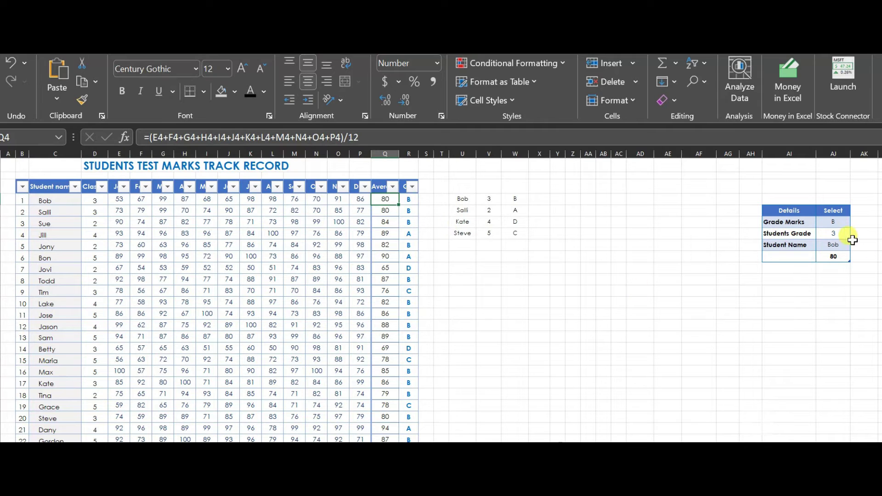
Step: Label cell AI9 "Avg. Marks" and make the selected values in AJ6:AJ8 bold
{"action": "left_click", "coordinate": [531, 213]}
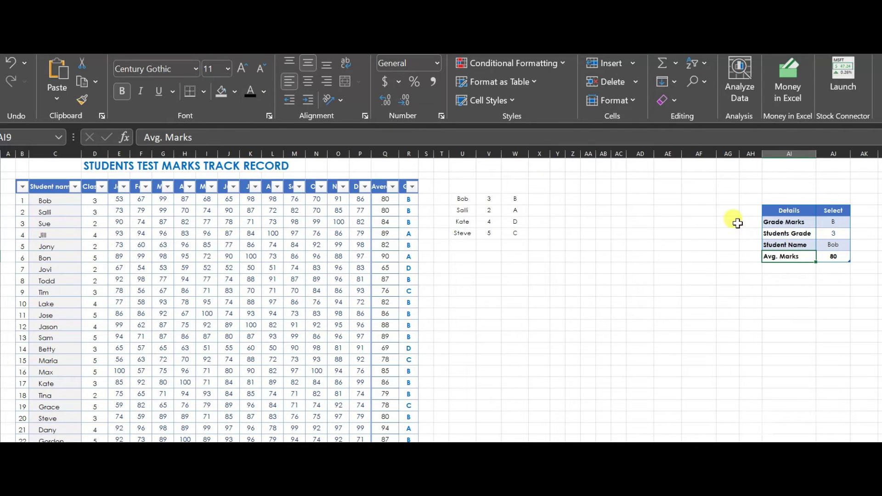
{"action": "left_click", "coordinate": [802, 257]}
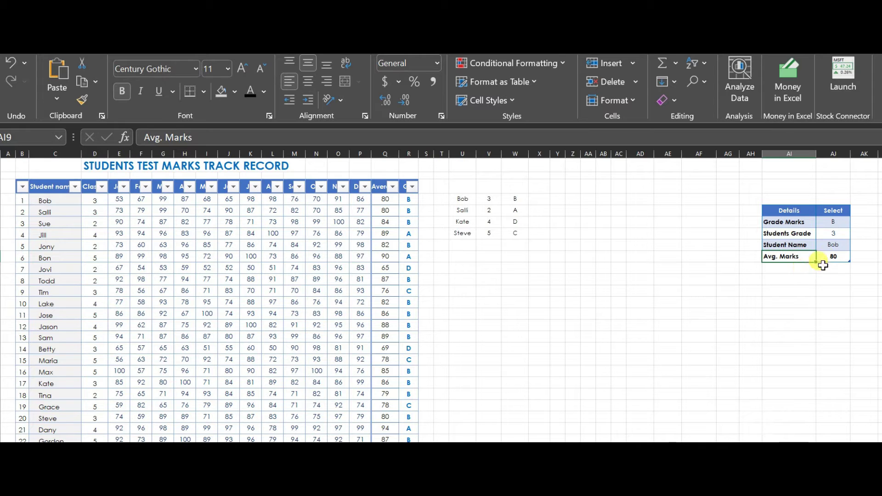
{"action": "left_click_drag", "start_coordinate": [832, 222], "coordinate": [836, 244]}
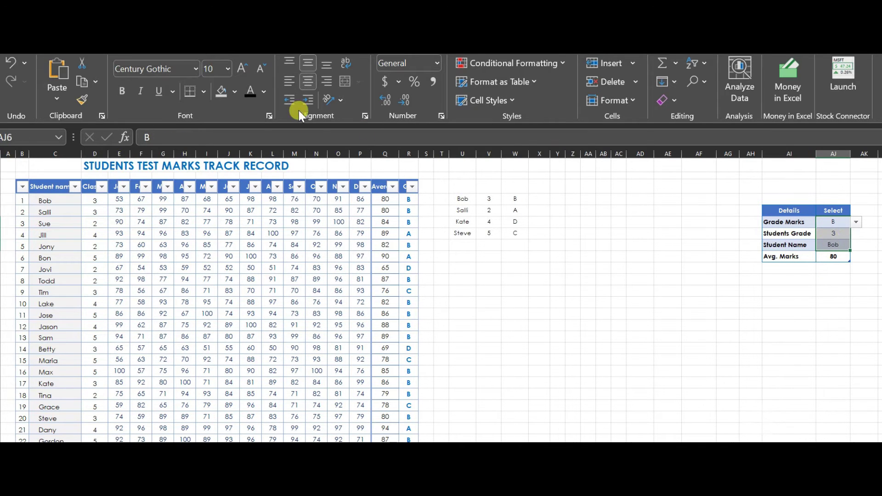
{"action": "left_click", "coordinate": [122, 91]}
{"action": "left_click", "coordinate": [833, 245]}
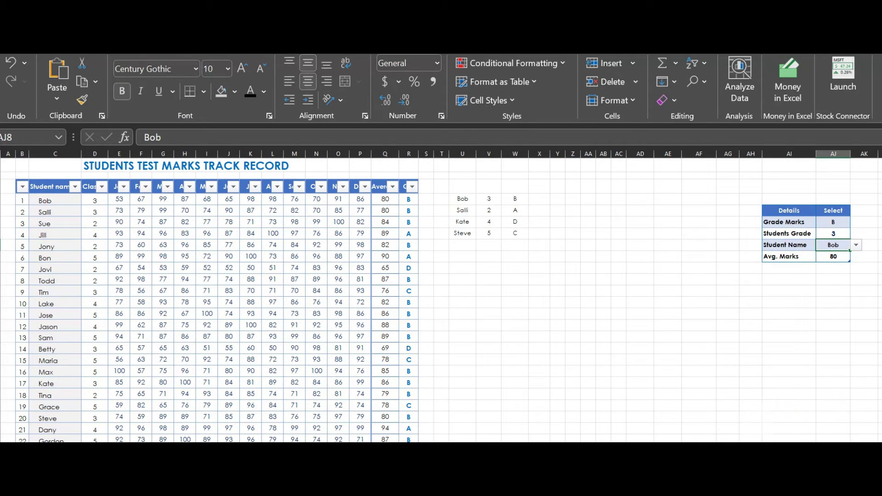
Step: Link cell W16 to the selected student name with the formula =AJ8
{"action": "left_click", "coordinate": [521, 335]}
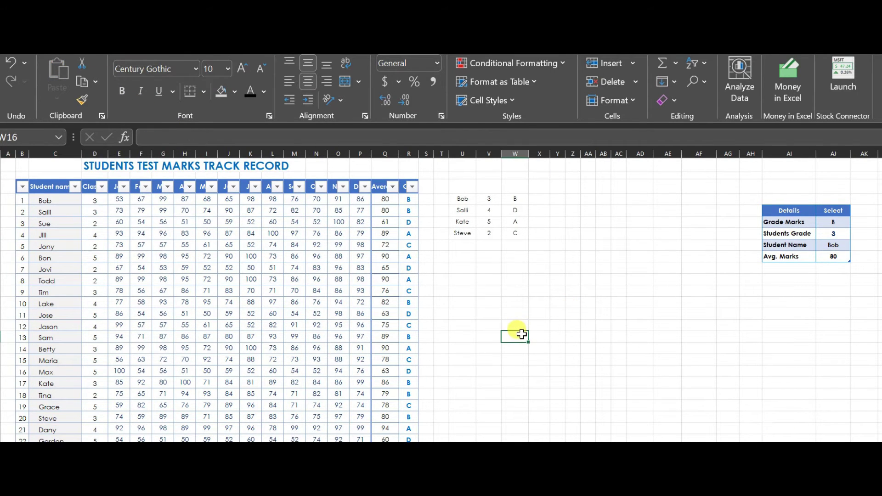
{"action": "type", "text": "="}
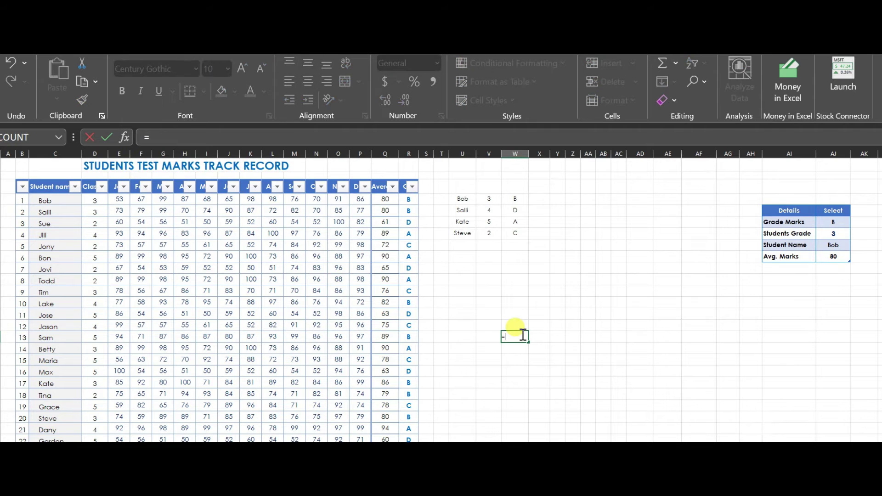
{"action": "left_click", "coordinate": [832, 246]}
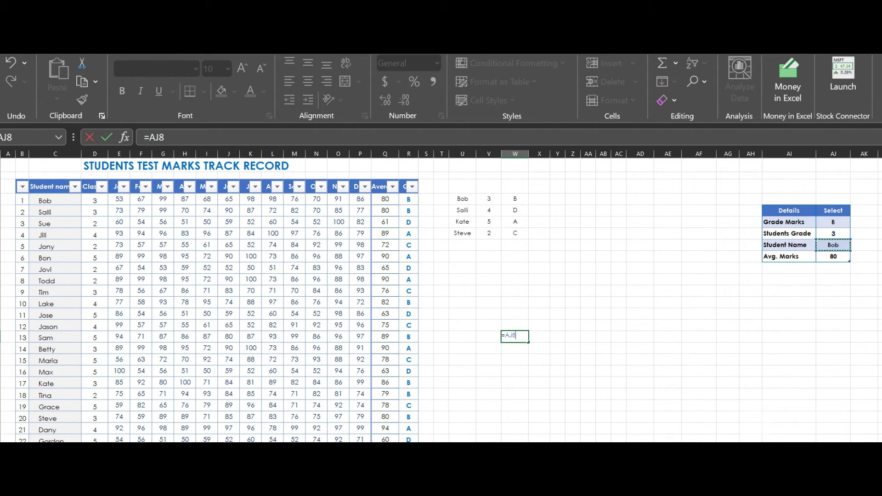
{"action": "key", "text": "Return"}
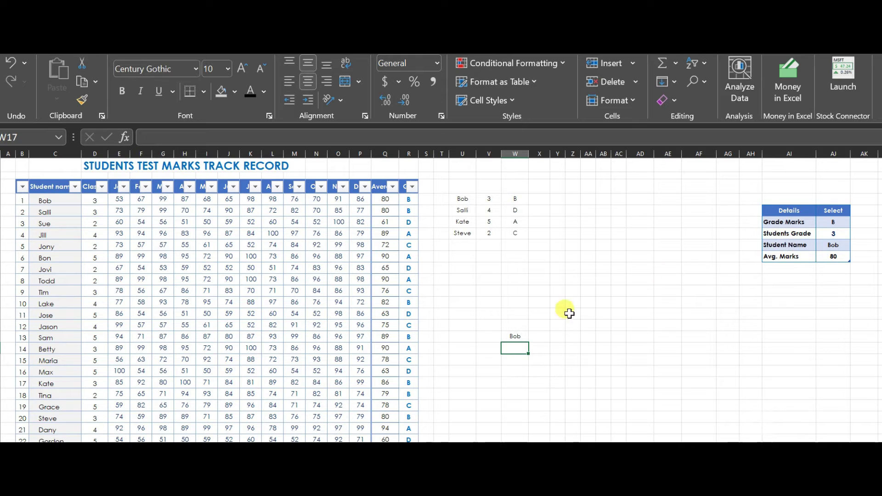
{"action": "left_click", "coordinate": [538, 337]}
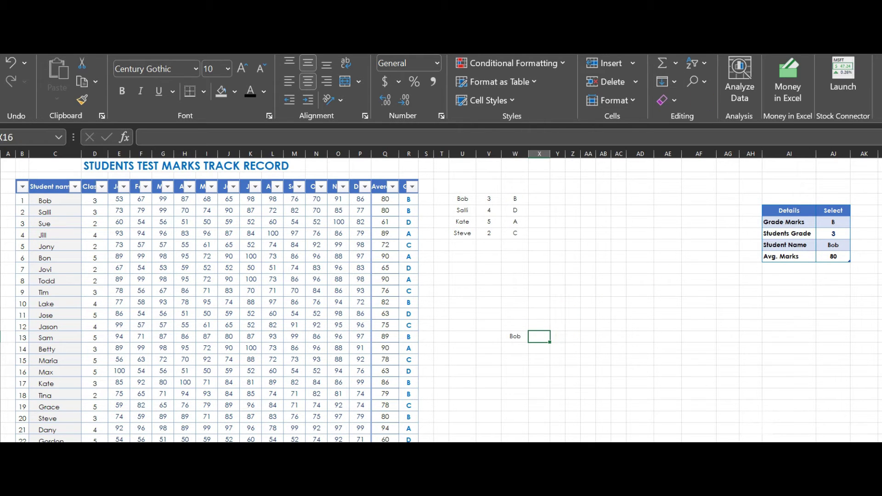
Step: Enter the month headings from Jan through Dec across cells V17:AG17
{"action": "left_click", "coordinate": [491, 348]}
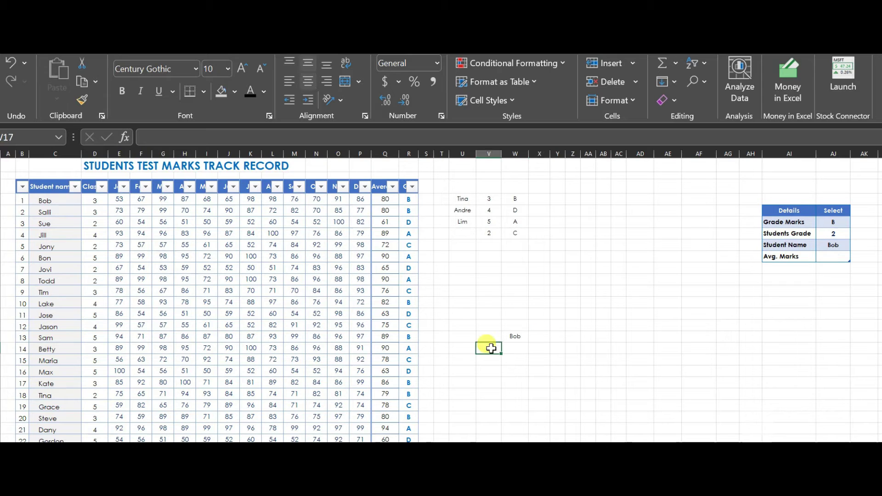
{"action": "type", "text": "Jan"}
{"action": "key", "text": "Tab"}
{"action": "type", "text": "Fe"}
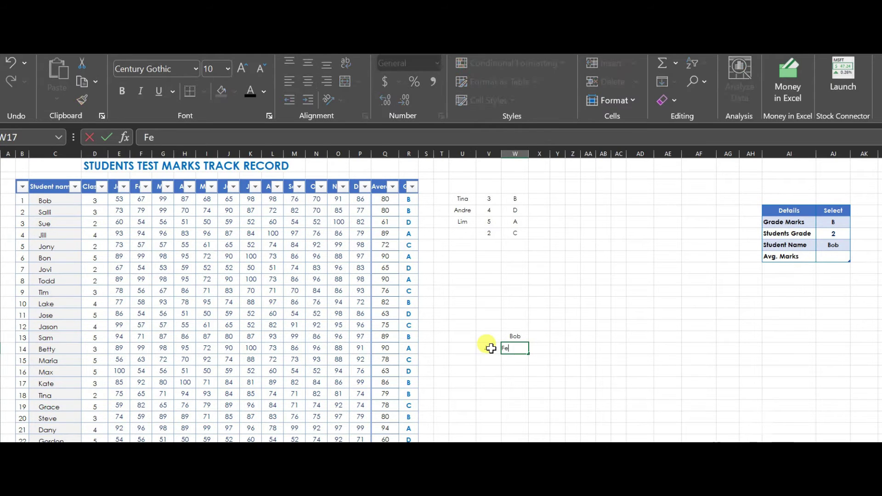
{"action": "type", "text": "b"}
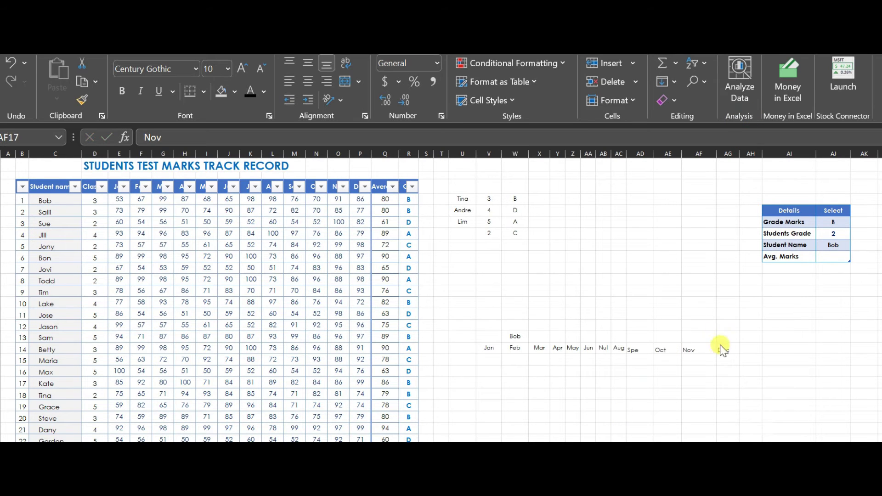
{"action": "left_click", "coordinate": [724, 352]}
{"action": "type", "text": "Dec"}
{"action": "key", "text": "Return"}
Step: Shade the month headings V17:AG17 with a light blue-grey theme fill colour
{"action": "left_click_drag", "start_coordinate": [489, 348], "coordinate": [724, 345]}
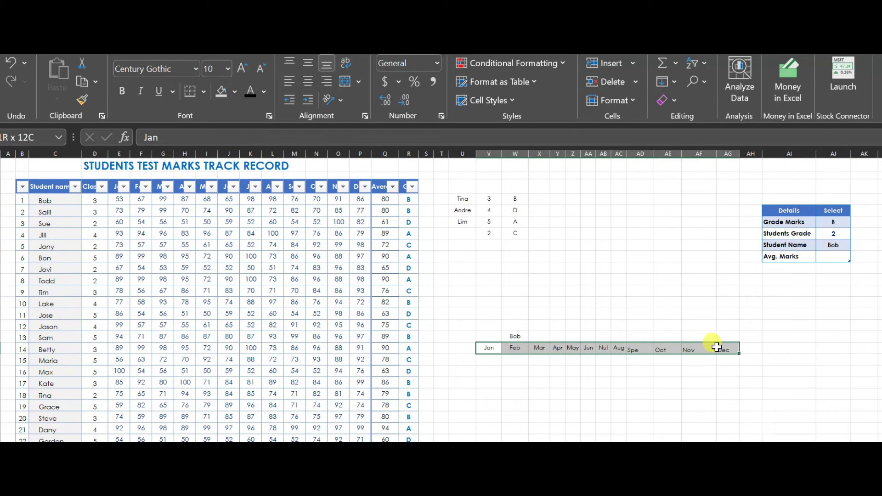
{"action": "left_click", "coordinate": [233, 91]}
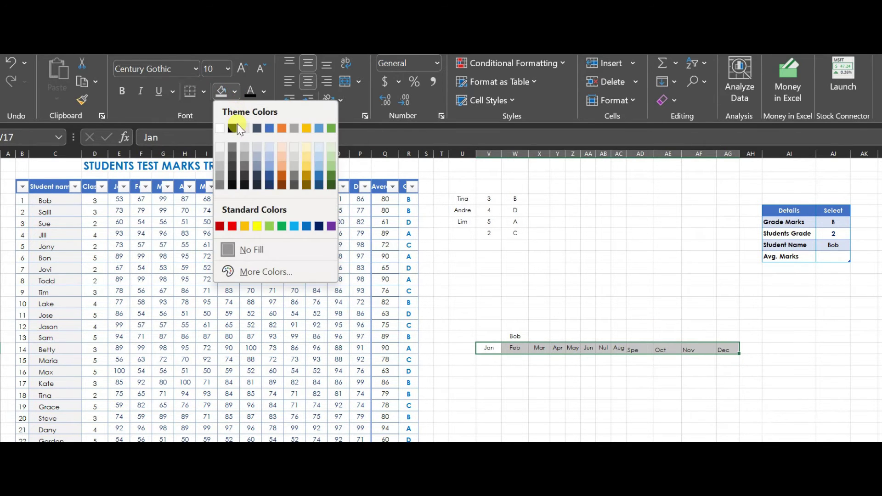
{"action": "left_click", "coordinate": [259, 147]}
Step: Start a FILTER formula in V18, under Jan, with the January marks column E:E as the array
{"action": "left_click", "coordinate": [496, 359]}
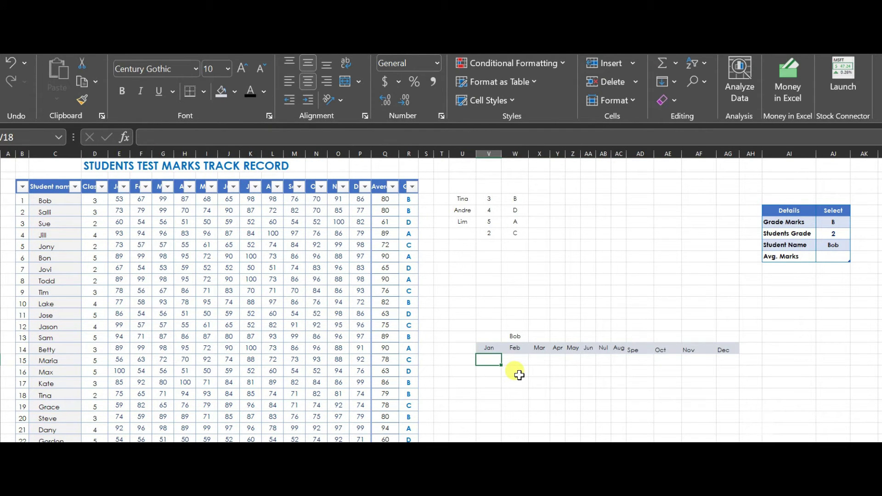
{"action": "type", "text": "=fil"}
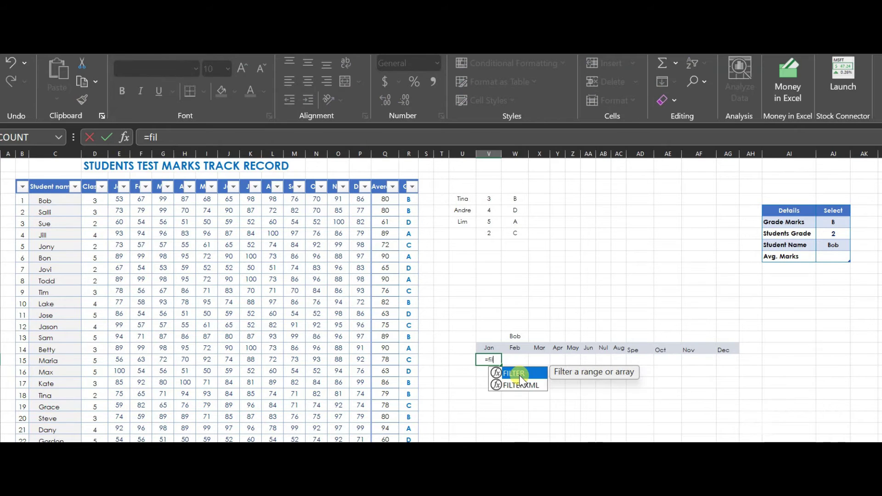
{"action": "type", "text": "ter("}
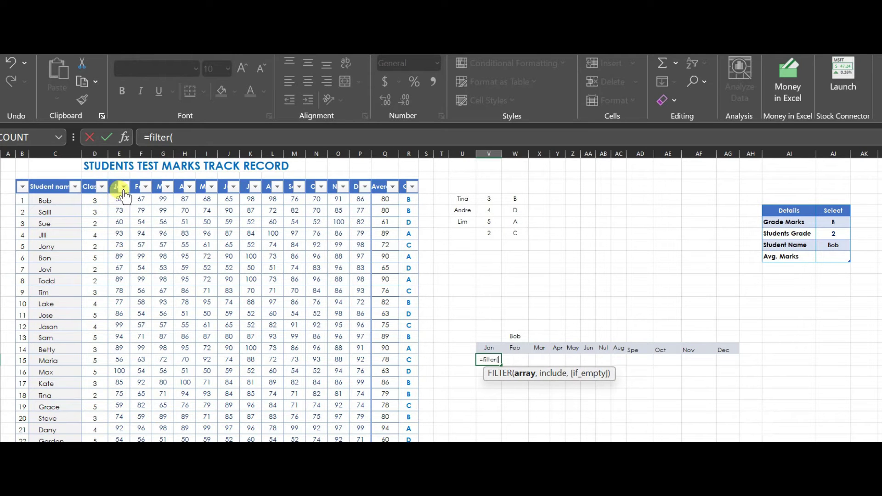
{"action": "left_click", "coordinate": [122, 153]}
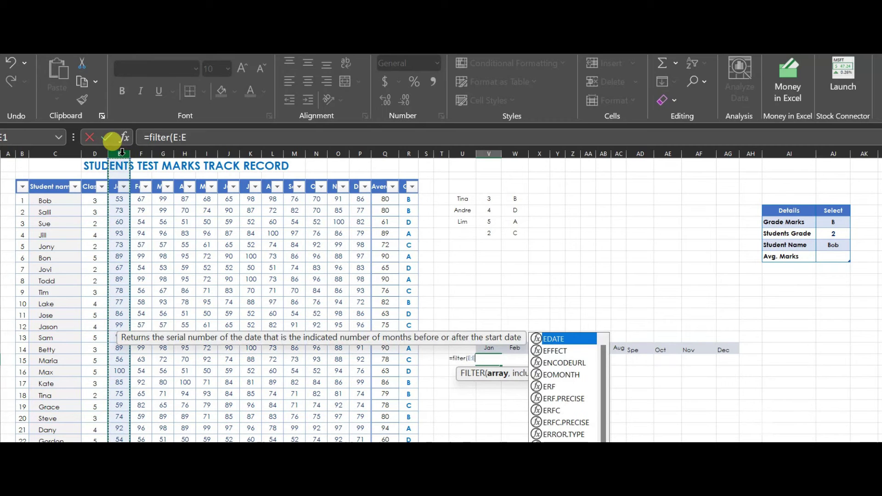
{"action": "type", "text": ","}
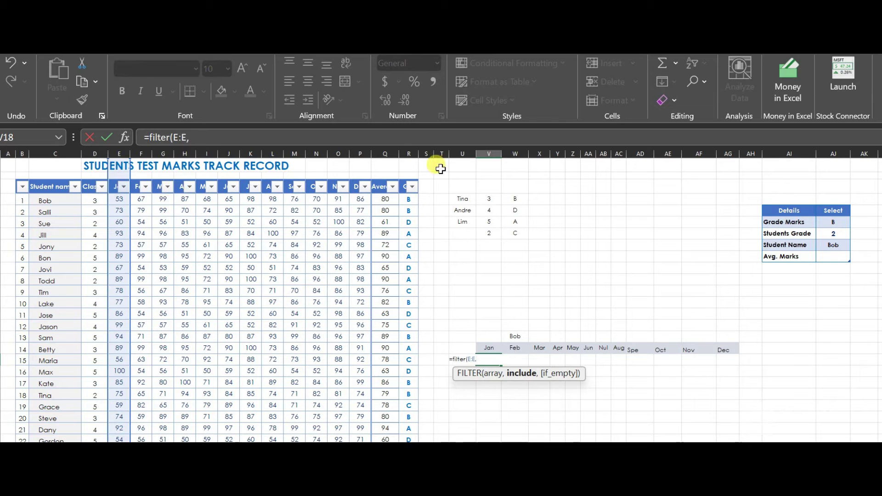
Step: Add the grade criterion (R:R=AJ6) as the include argument of the FILTER formula in V18
{"action": "left_click", "coordinate": [409, 148]}
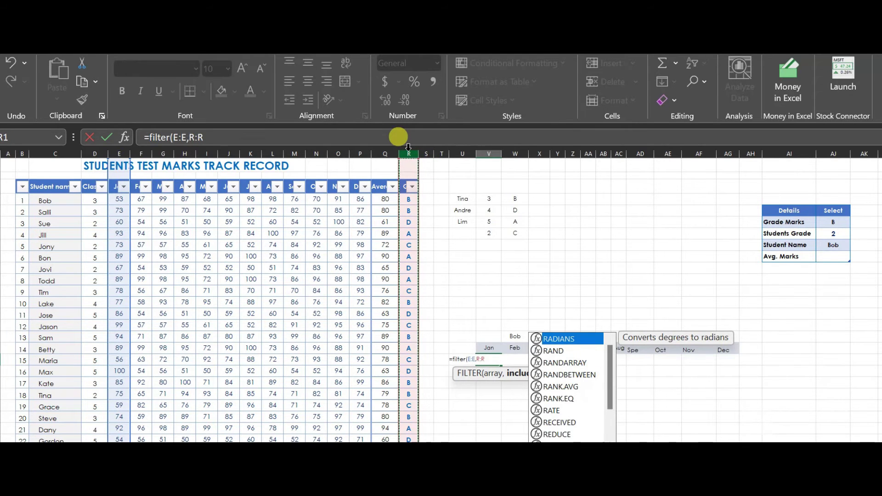
{"action": "left_click", "coordinate": [190, 136]}
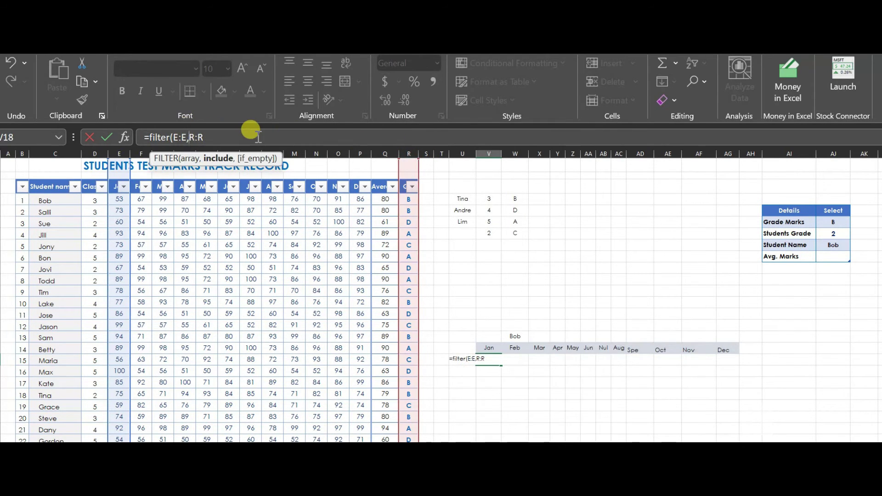
{"action": "type", "text": "("}
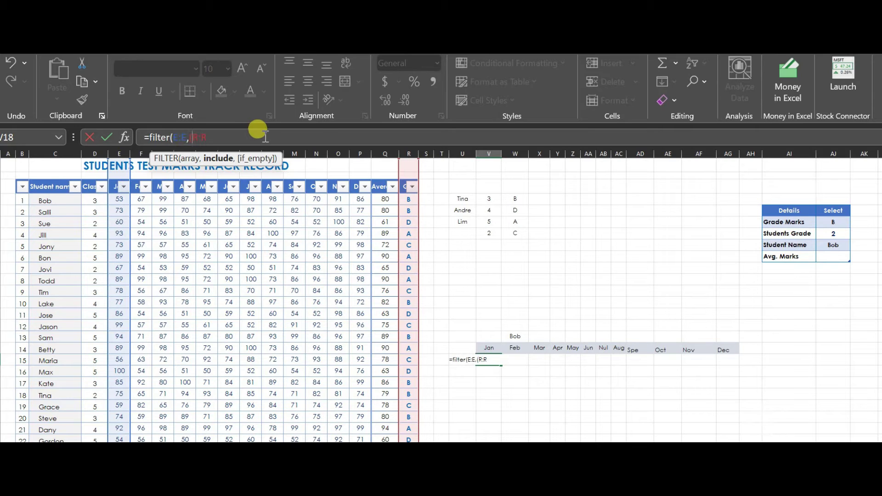
{"action": "left_click", "coordinate": [495, 361]}
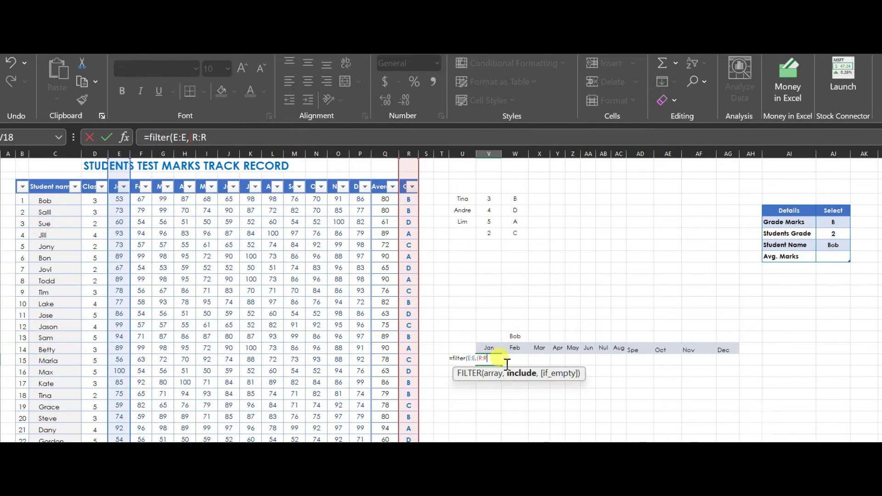
{"action": "type", "text": "="}
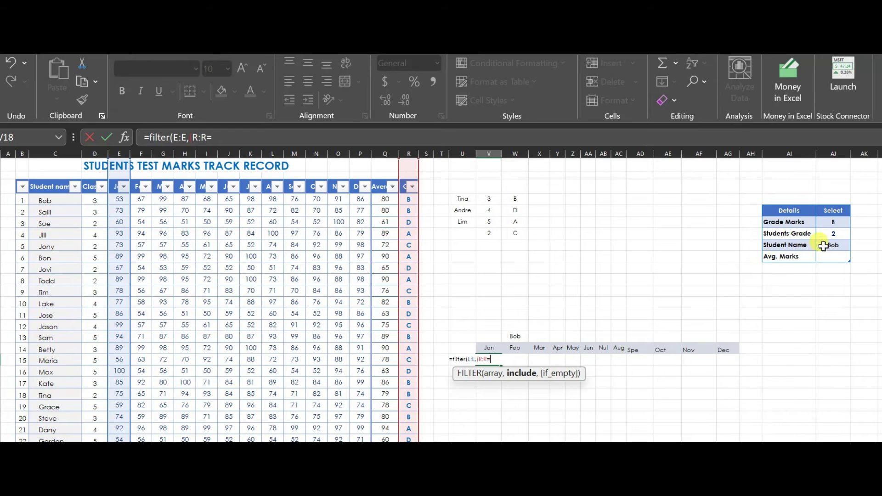
{"action": "left_click", "coordinate": [831, 223]}
Step: Multiply the grade criterion in the V18 FILTER formula by the class criterion (D:D=AJ7)
{"action": "type", "text": ")*("}
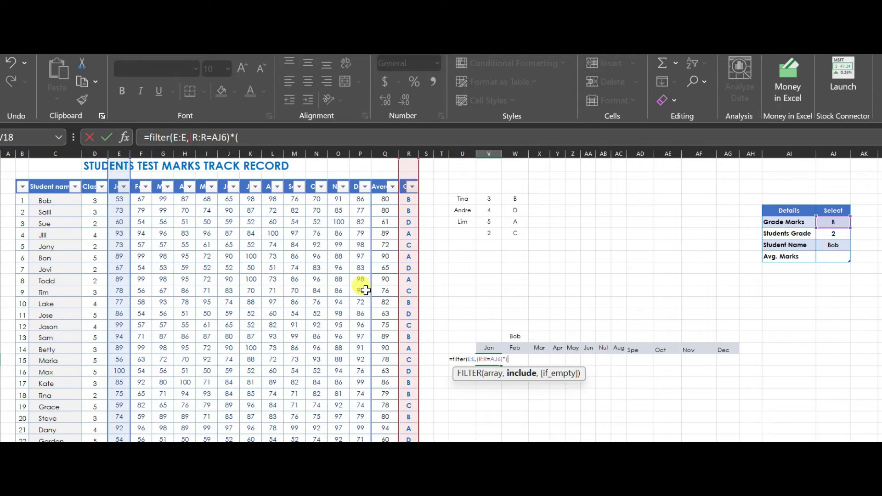
{"action": "left_click", "coordinate": [96, 153]}
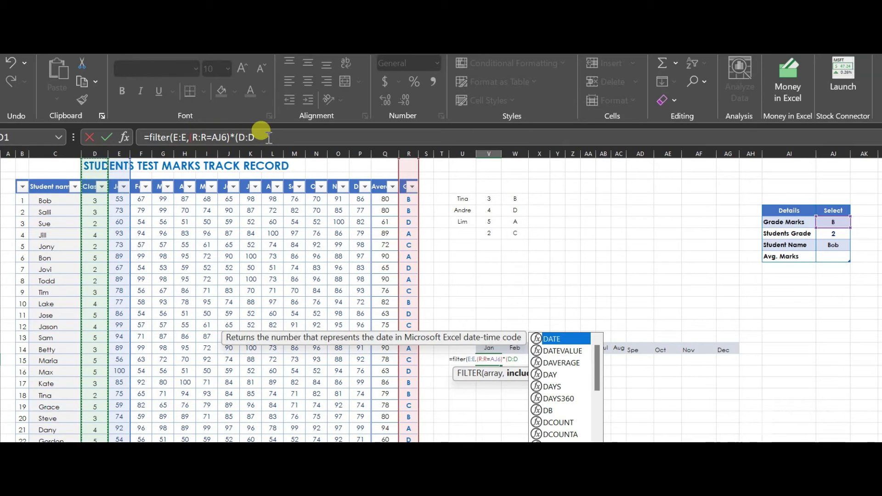
{"action": "type", "text": "="}
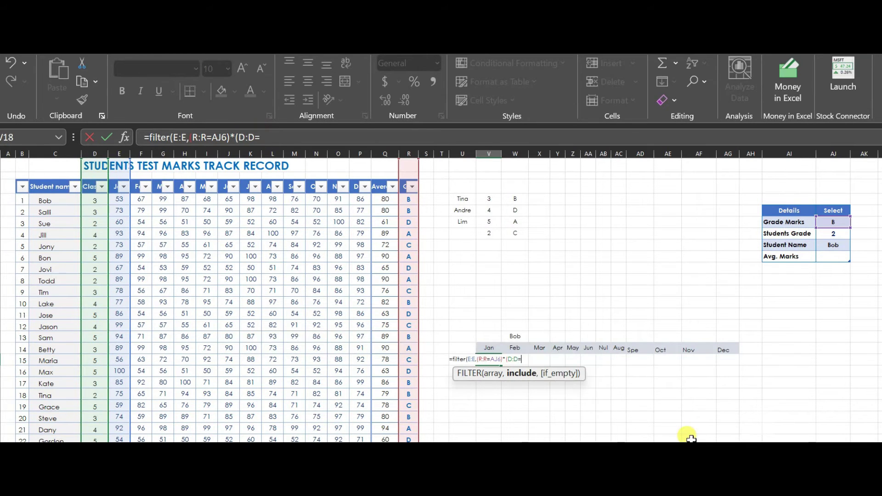
{"action": "left_click", "coordinate": [833, 234]}
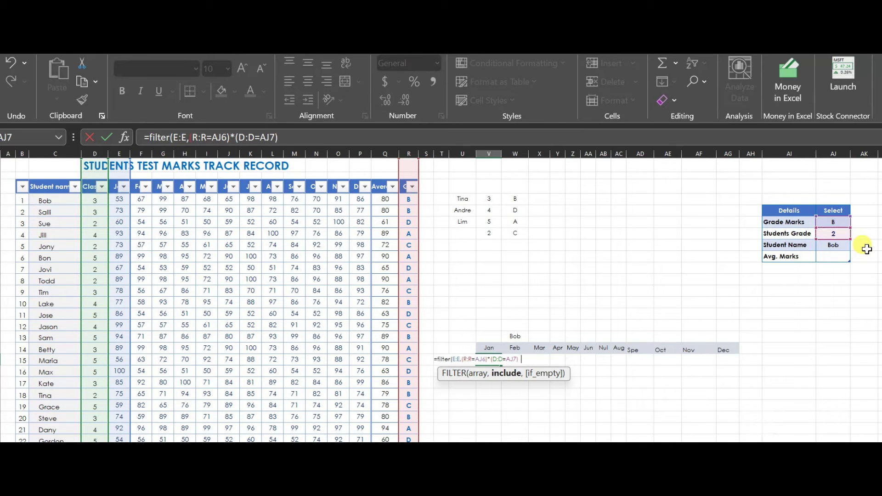
Step: Add the student name criterion (C:C=AJ8) and " " as the if_empty argument, completing the FILTER formula in V18
{"action": "left_click", "coordinate": [50, 149]}
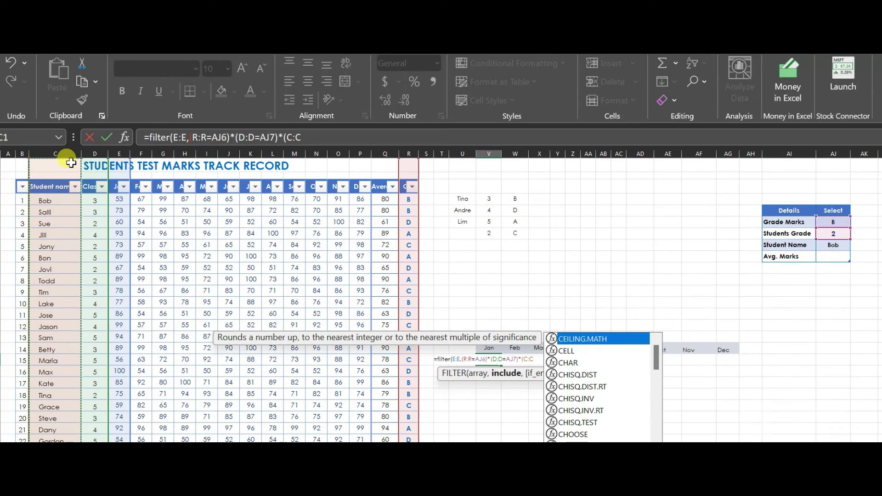
{"action": "type", "text": "="}
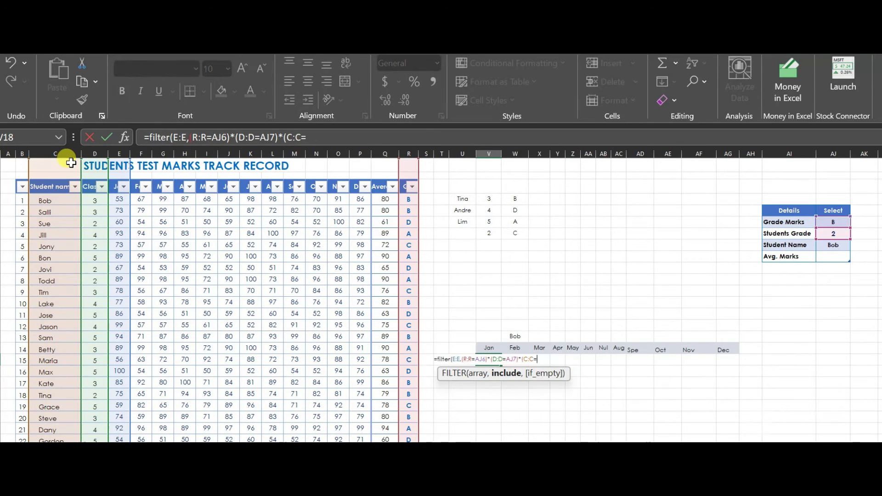
{"action": "left_click", "coordinate": [840, 245]}
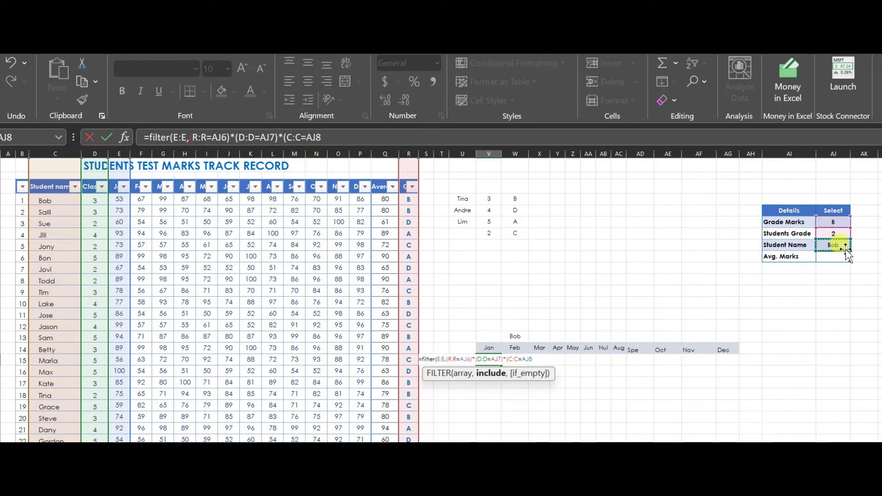
{"action": "type", "text": "),"}
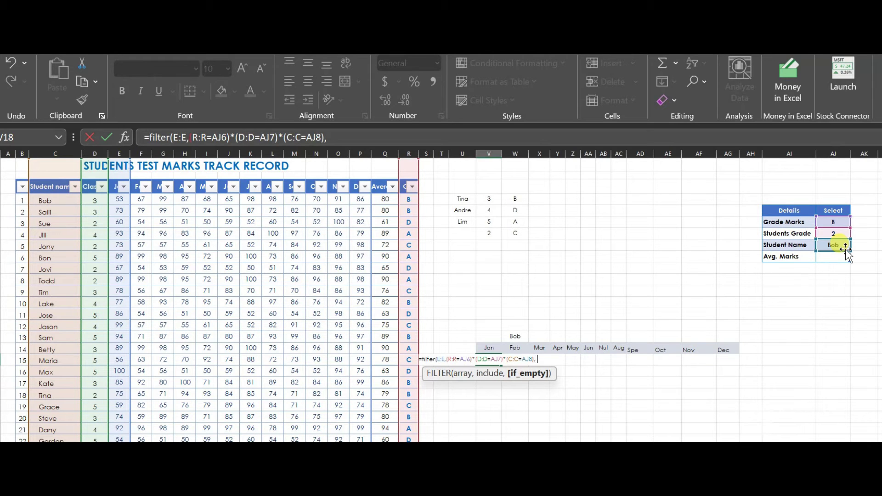
{"action": "type", "text": "\" \")"}
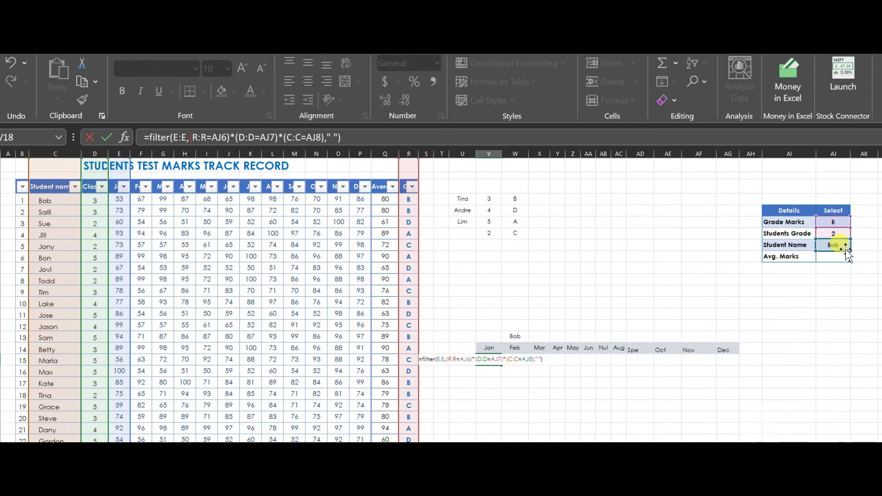
{"action": "key", "text": "Return"}
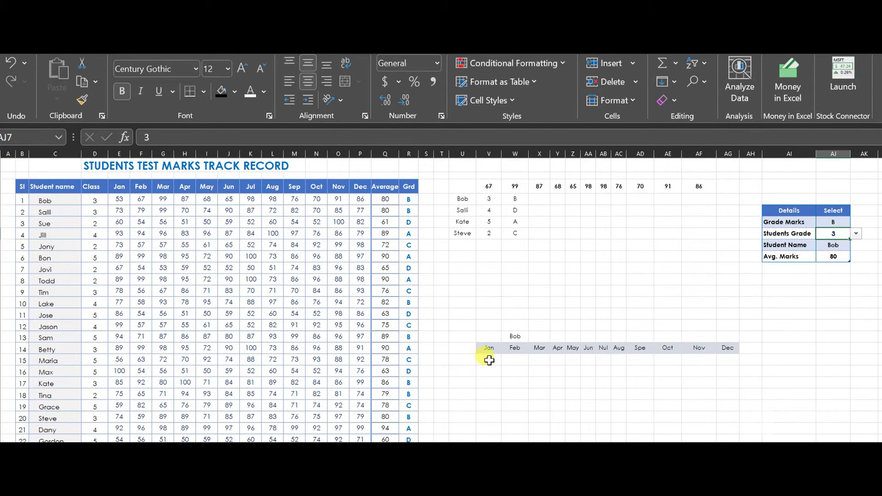
Step: Compare the January result in V18 with the first student's January mark in E4 of the marks table
{"action": "left_click", "coordinate": [488, 360]}
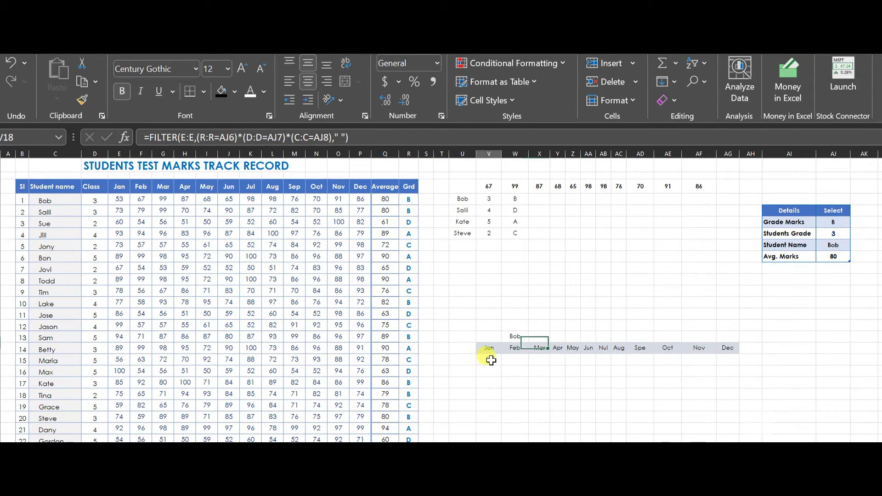
{"action": "left_click", "coordinate": [118, 199]}
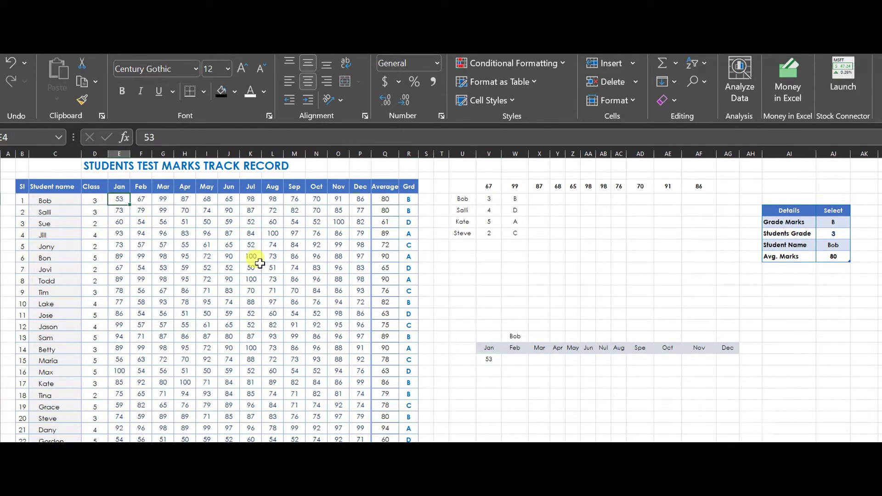
{"action": "left_click", "coordinate": [488, 359]}
{"action": "left_click", "coordinate": [120, 199]}
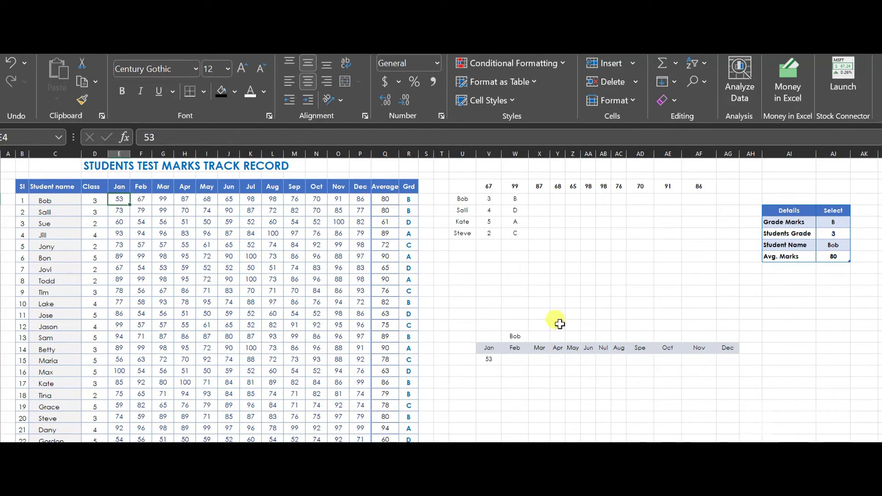
{"action": "left_click", "coordinate": [602, 303]}
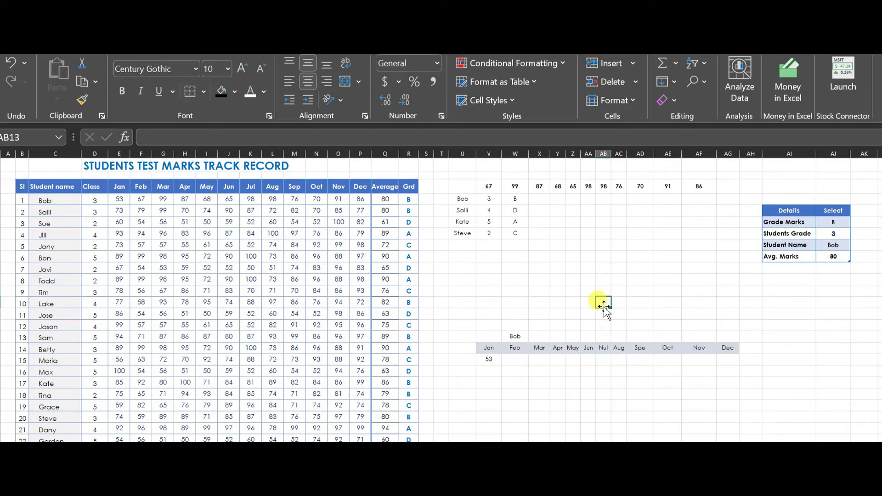
Step: Make the grade criterion in the V18 FILTER formula absolute as ($R:$R=$AJ$6)
{"action": "left_click", "coordinate": [488, 359]}
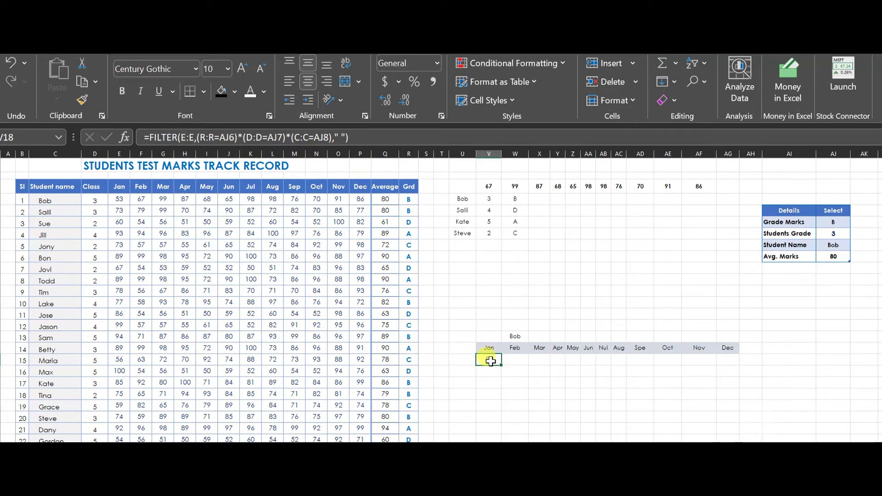
{"action": "double_click", "coordinate": [490, 361]}
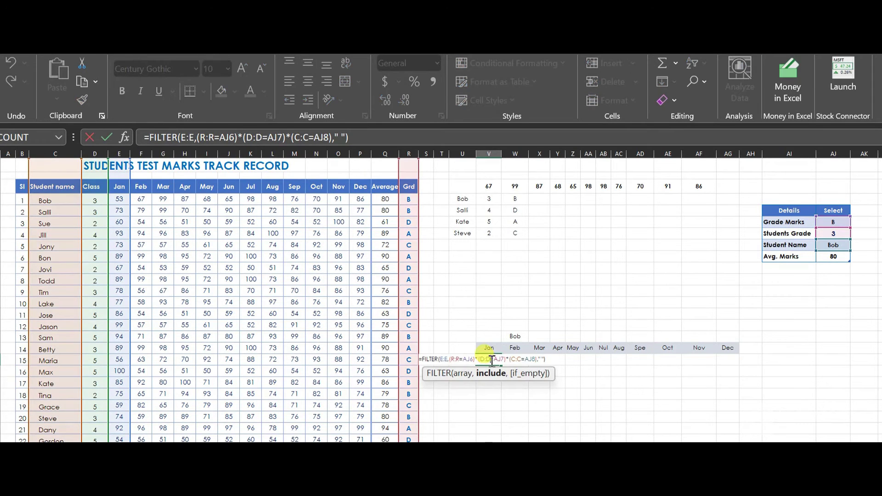
{"action": "left_click", "coordinate": [464, 359]}
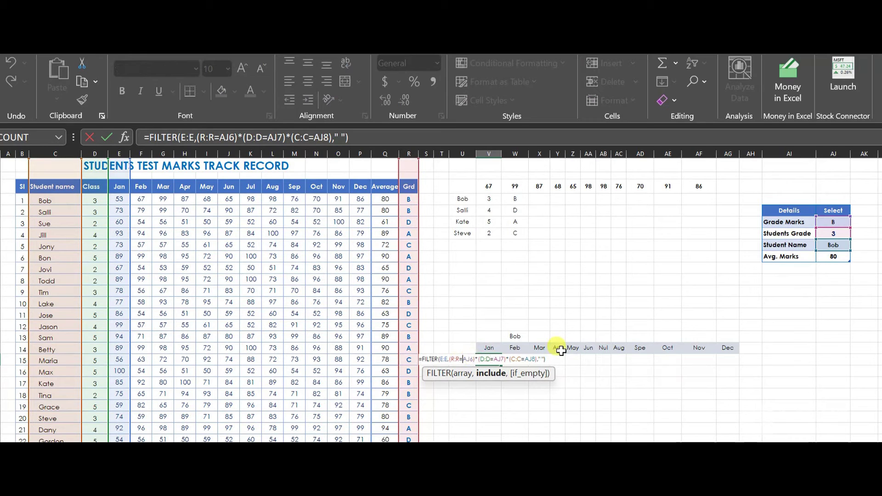
{"action": "type", "text": "$AJ"}
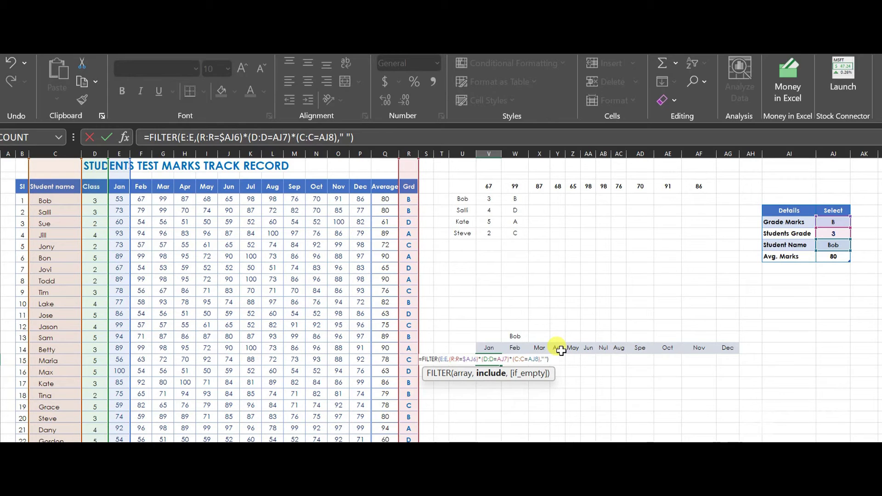
{"action": "type", "text": "$"}
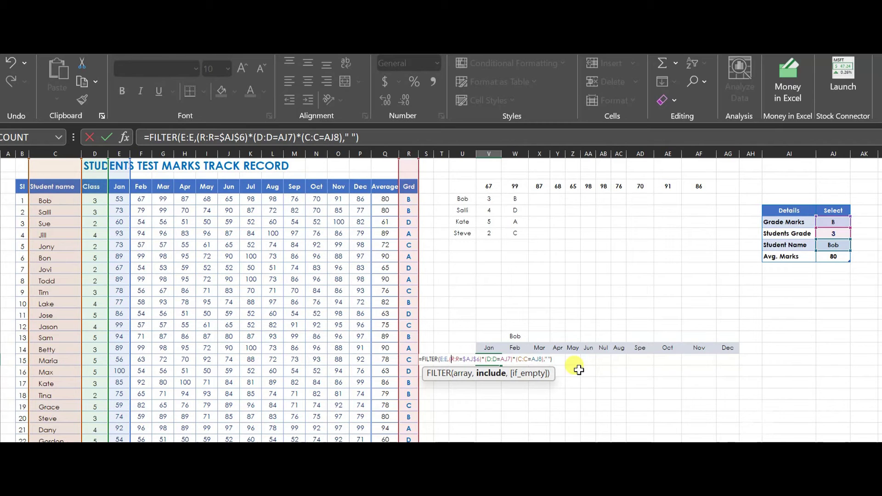
{"action": "type", "text": "$"}
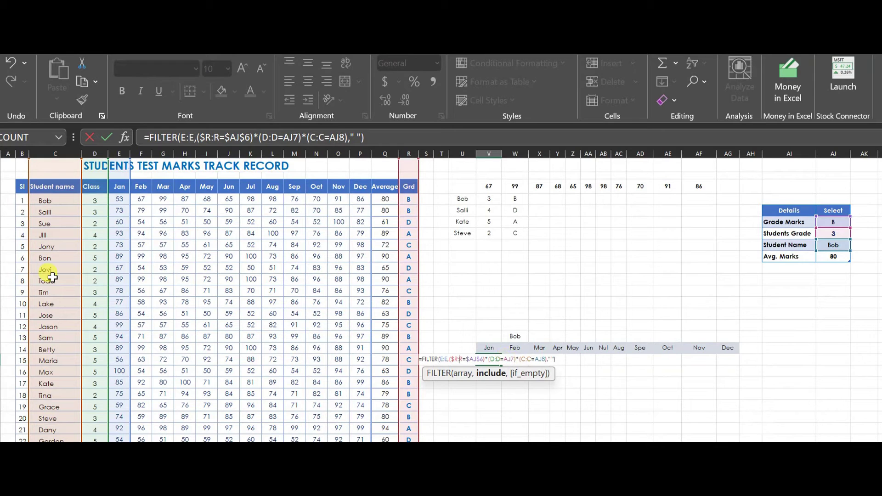
{"action": "key", "text": "Right"}
{"action": "key", "text": "Right"}
{"action": "type", "text": "$"}
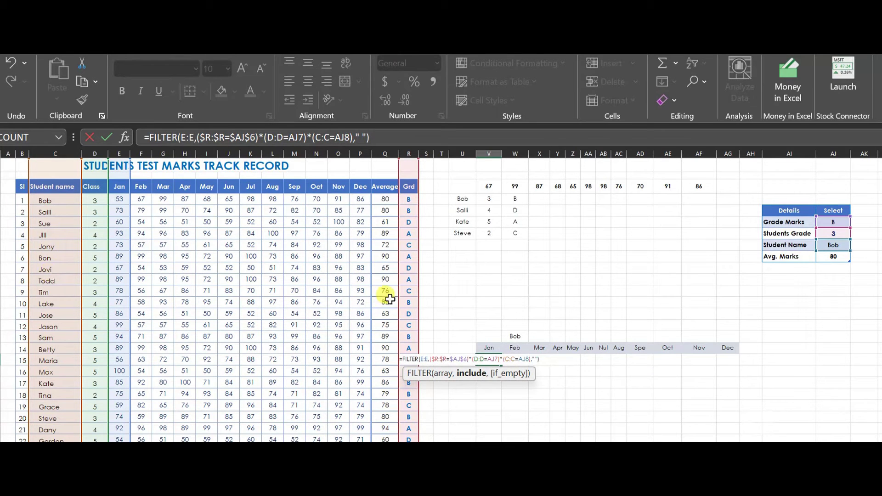
Step: Make the class criterion in the V18 formula absolute as ($D:$D=$AJ$7)
{"action": "left_click", "coordinate": [474, 360]}
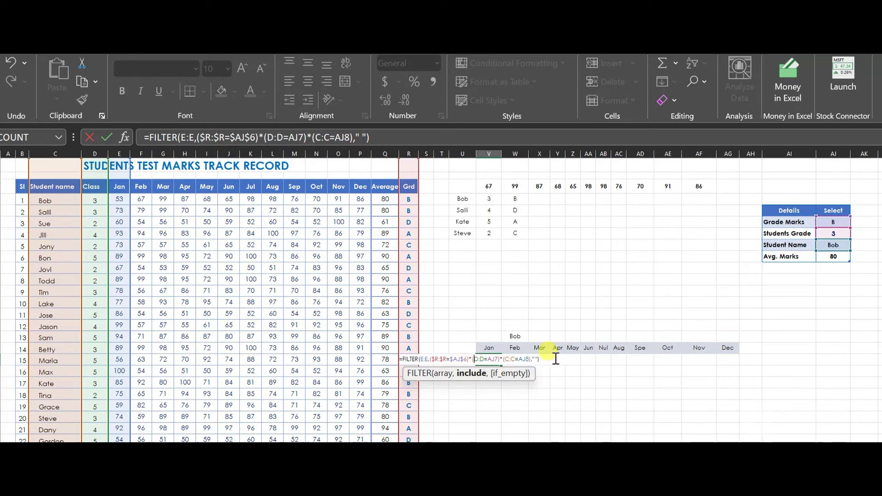
{"action": "type", "text": "$"}
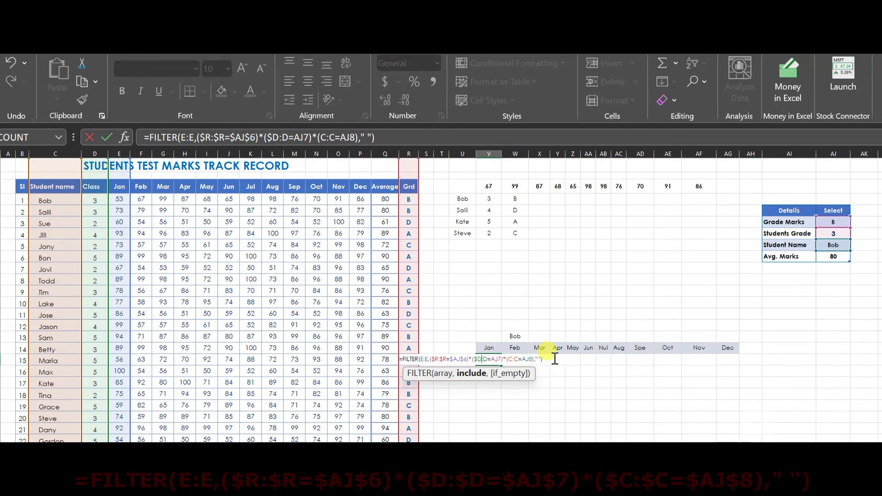
{"action": "type", "text": "$"}
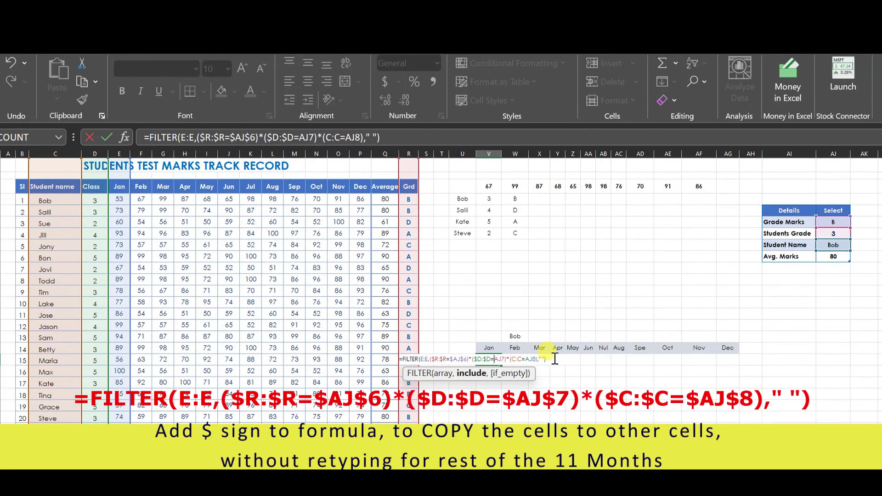
{"action": "type", "text": "$AJ$"}
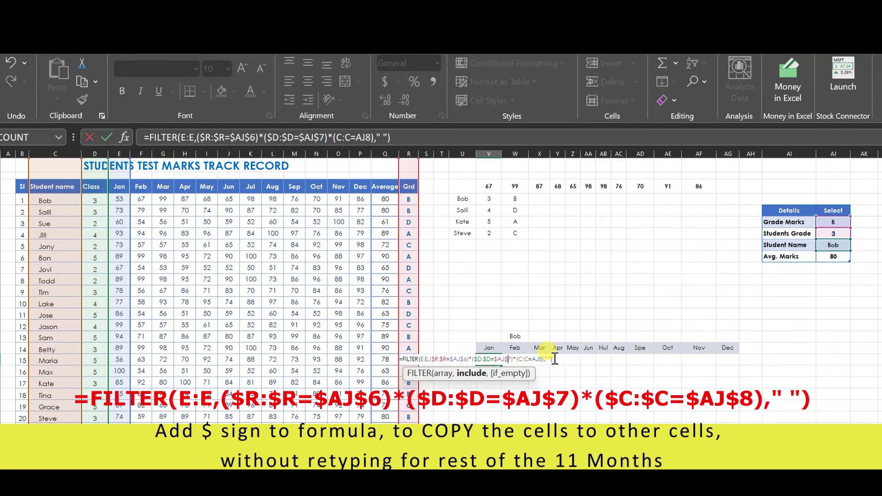
Step: Make the student name criterion in V18 absolute as ($C:$C=$AJ$8) and commit the formula
{"action": "type", "text": "$"}
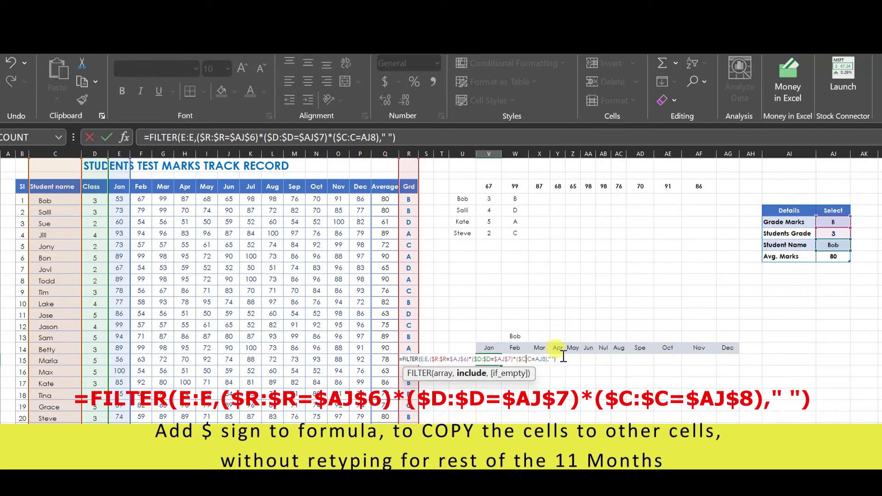
{"action": "type", "text": "$"}
{"action": "type", "text": "$"}
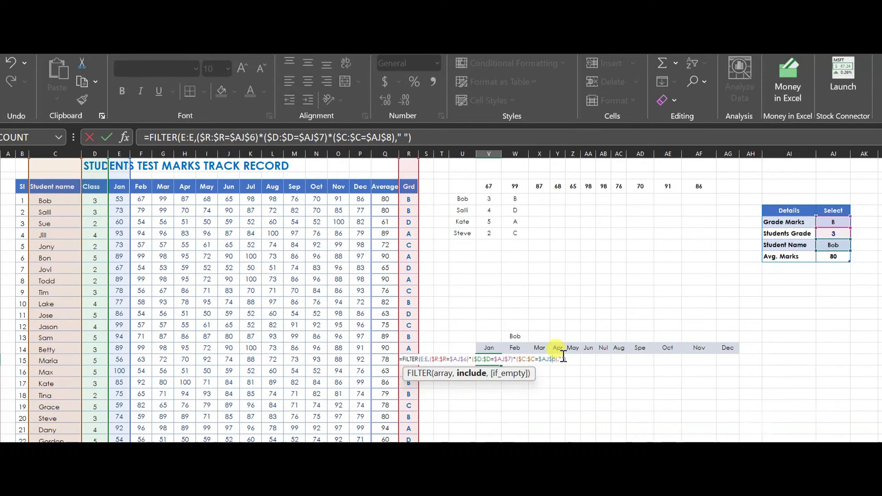
{"action": "key", "text": "Return"}
Step: Copy the January FILTER formula from V18 into W18:AG18 for the months Feb through Dec
{"action": "left_click", "coordinate": [490, 358]}
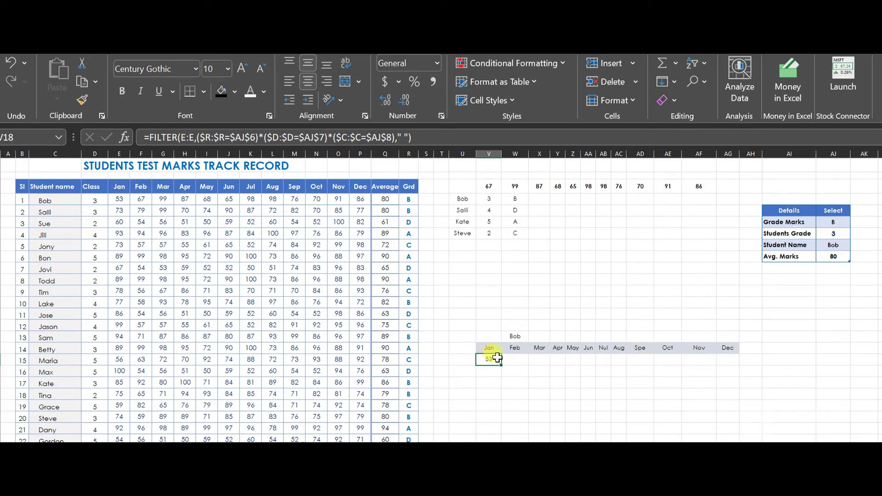
{"action": "key", "text": "ctrl+c"}
{"action": "left_click_drag", "start_coordinate": [513, 359], "coordinate": [724, 358]}
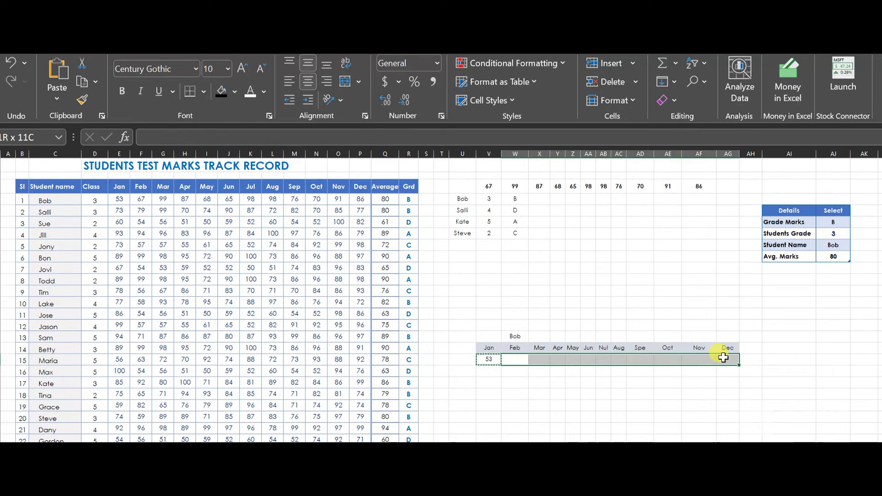
{"action": "key", "text": "ctrl+v"}
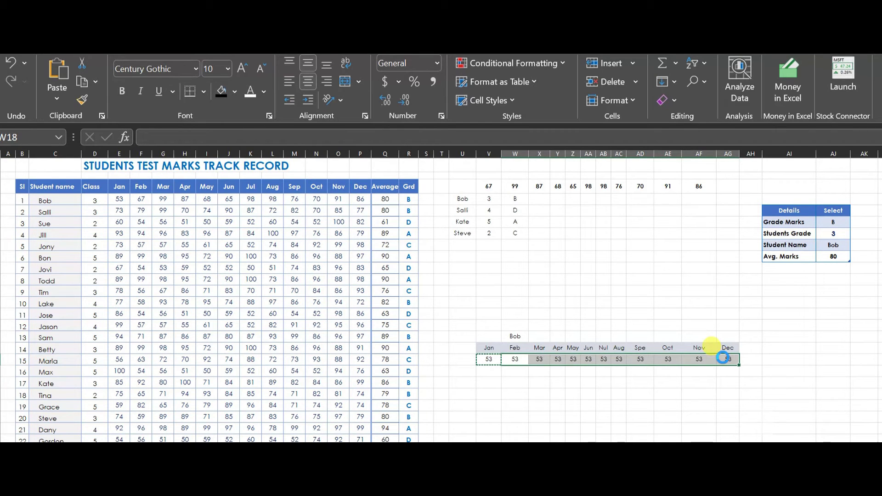
{"action": "key", "text": "Return"}
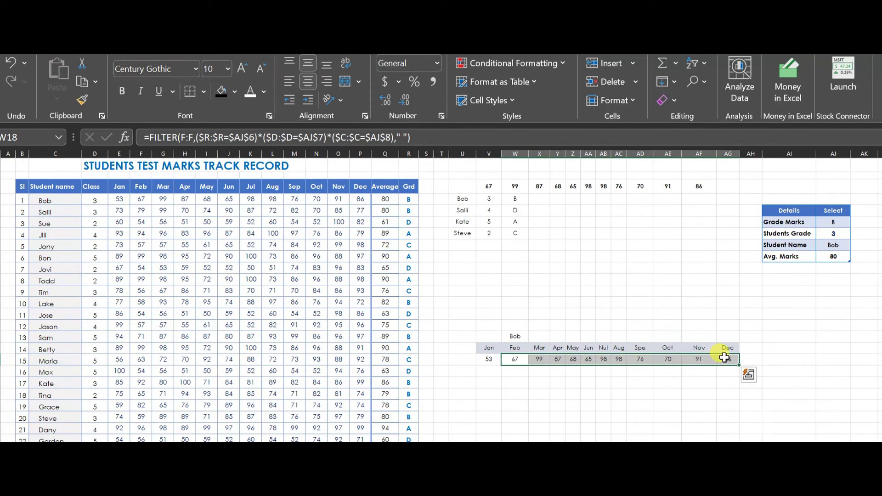
{"action": "left_click", "coordinate": [726, 372]}
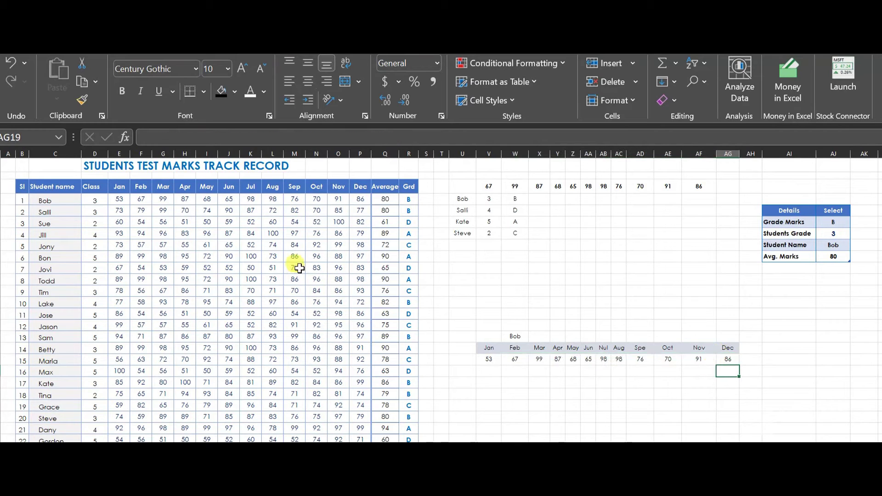
Step: Check the Jan to Apr results in row 18 against the selected student's marks in the marks table
{"action": "left_click", "coordinate": [488, 359]}
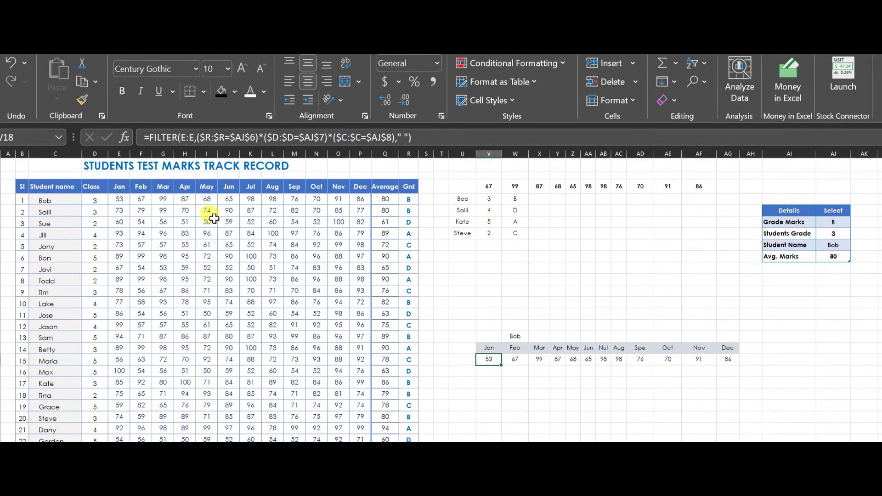
{"action": "left_click", "coordinate": [512, 358]}
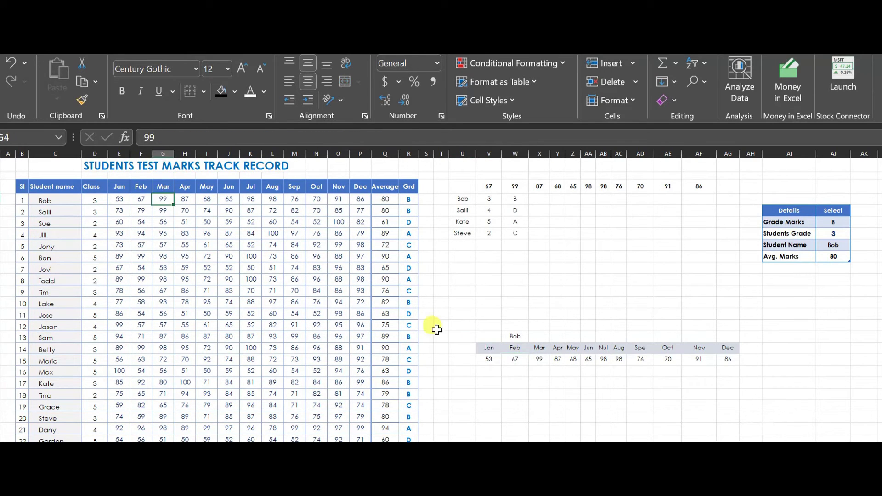
{"action": "left_click", "coordinate": [538, 358]}
{"action": "left_click", "coordinate": [557, 359]}
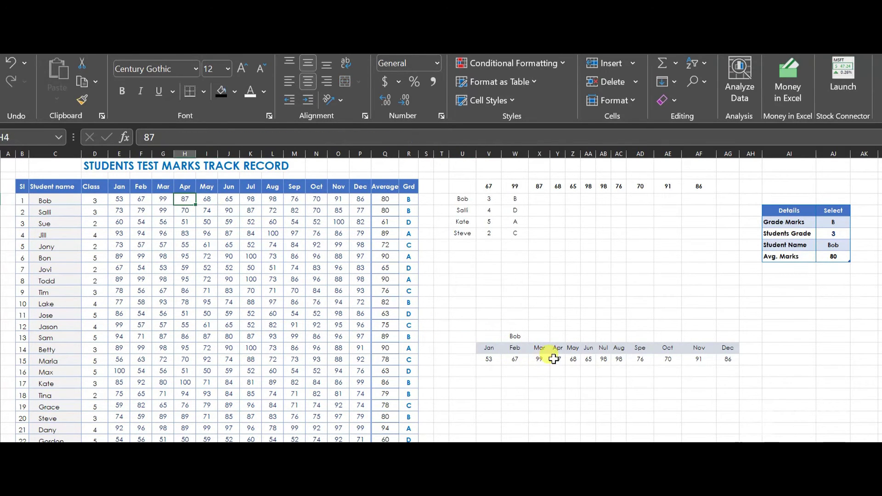
Step: Compare the May to Dec results in row 18 with the selected student's row in the marks table
{"action": "left_click", "coordinate": [206, 199]}
{"action": "left_click", "coordinate": [572, 359]}
{"action": "left_click_drag", "start_coordinate": [728, 359], "coordinate": [490, 351]}
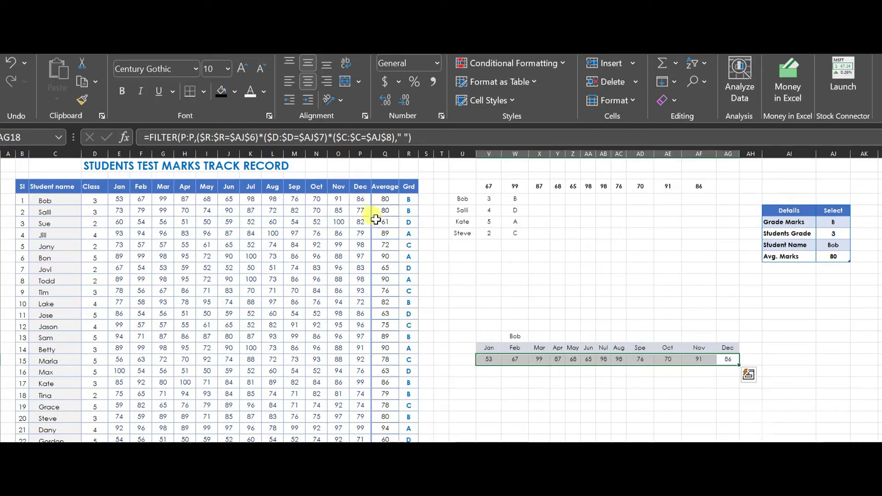
{"action": "left_click_drag", "start_coordinate": [361, 199], "coordinate": [98, 200]}
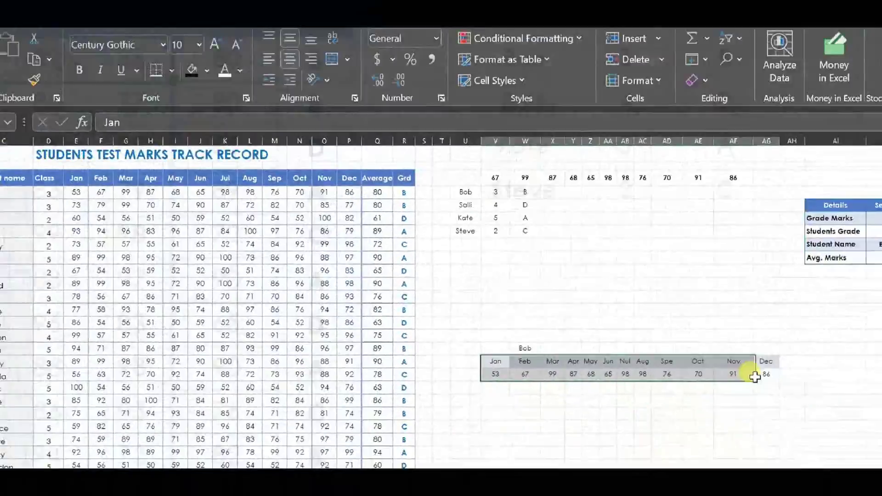
Step: Insert a 2-D line chart from V17:AG18 and enlarge it to fill the space between the marks table and the Details table
{"action": "left_click_drag", "start_coordinate": [756, 377], "coordinate": [766, 369]}
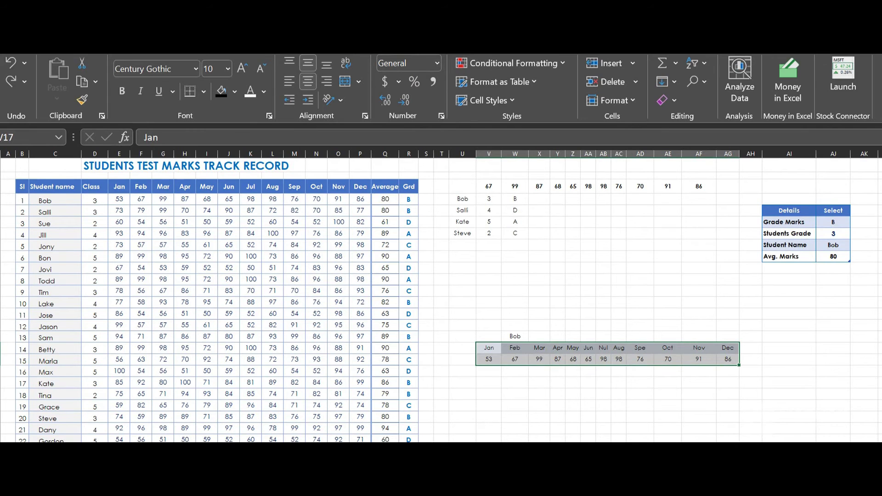
{"action": "key", "text": "alt+n"}
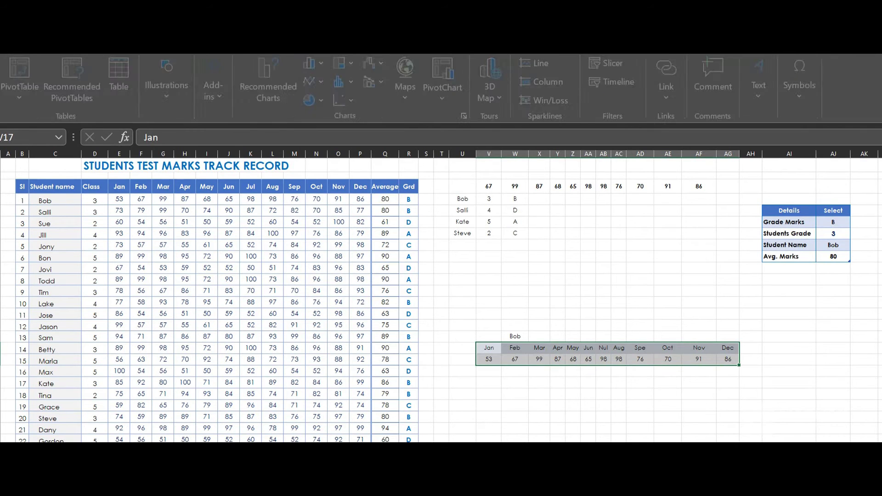
{"action": "left_click", "coordinate": [324, 81]}
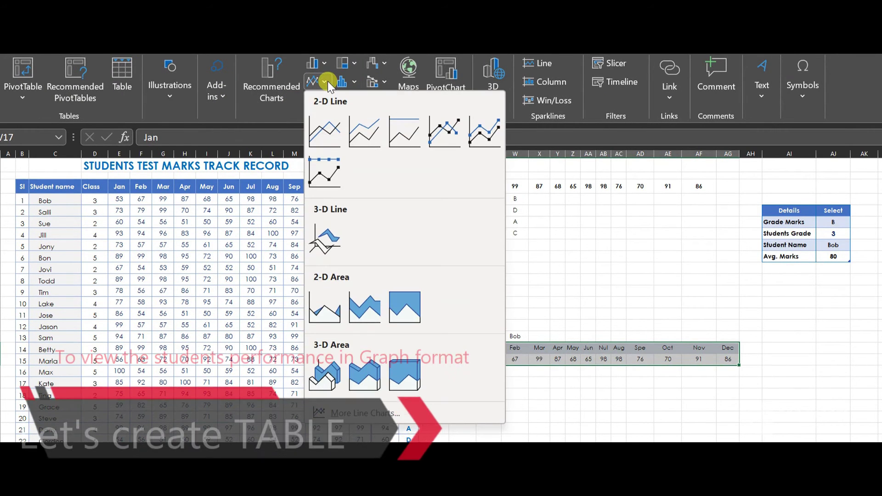
{"action": "left_click", "coordinate": [365, 134]}
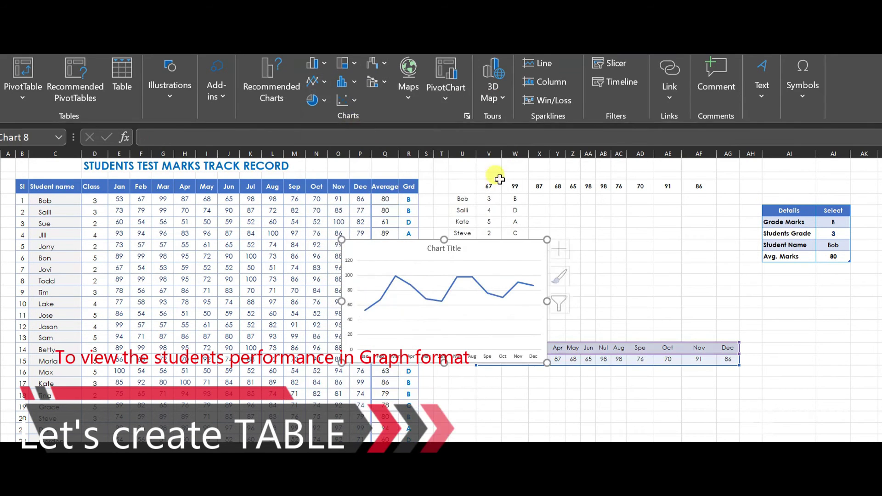
{"action": "left_click_drag", "start_coordinate": [535, 233], "coordinate": [606, 176]}
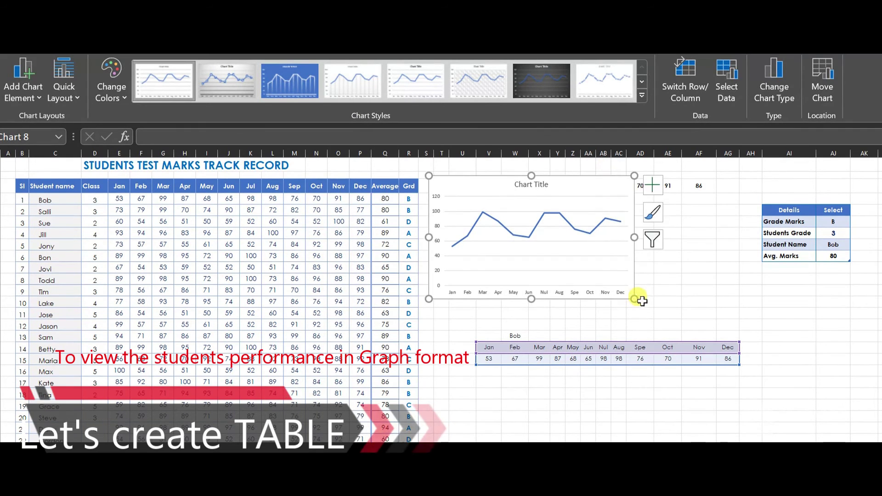
{"action": "left_click_drag", "start_coordinate": [633, 298], "coordinate": [761, 396]}
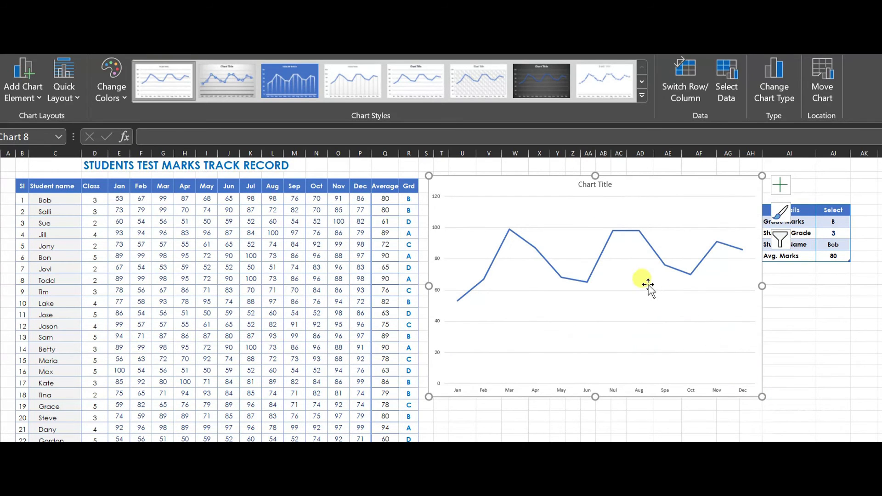
Step: Apply the chart style with a solid blue background, white line and vertical drop lines
{"action": "left_click", "coordinate": [570, 278]}
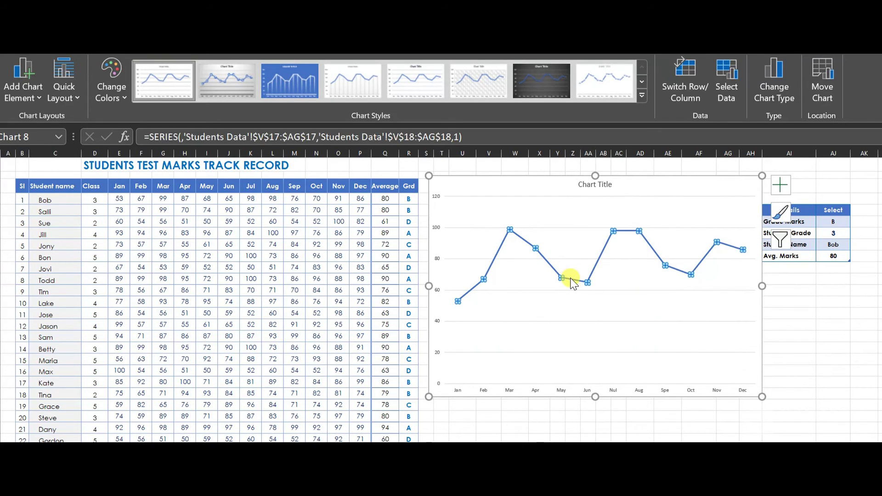
{"action": "left_click", "coordinate": [288, 81]}
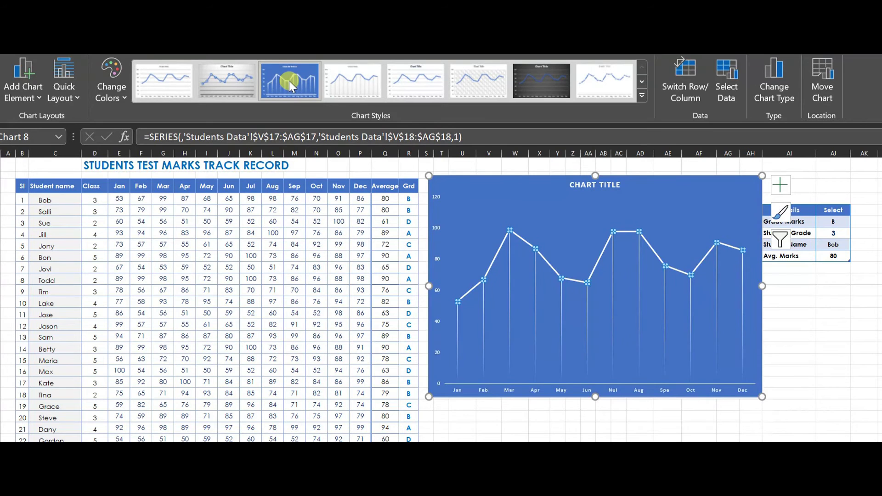
{"action": "left_click", "coordinate": [706, 211]}
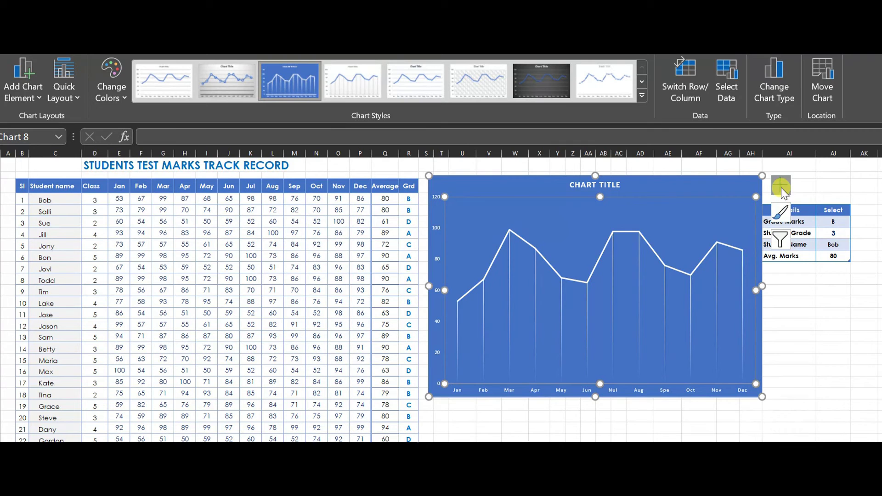
Step: Add data labels above the points of the monthly marks line
{"action": "left_click", "coordinate": [781, 237]}
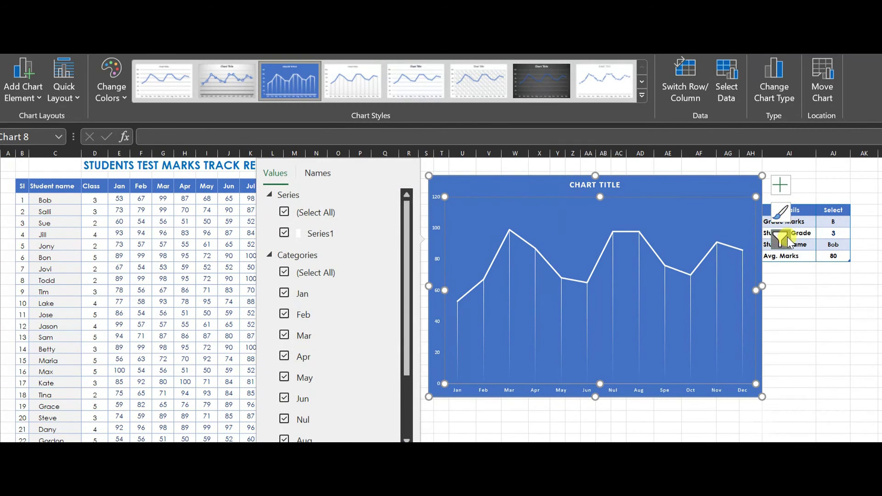
{"action": "left_click", "coordinate": [782, 237]}
{"action": "left_click", "coordinate": [783, 188]}
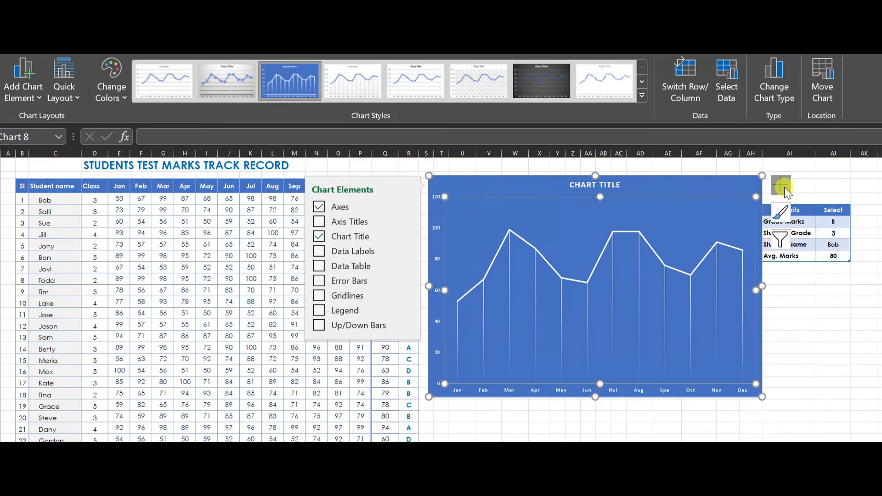
{"action": "left_click", "coordinate": [320, 251]}
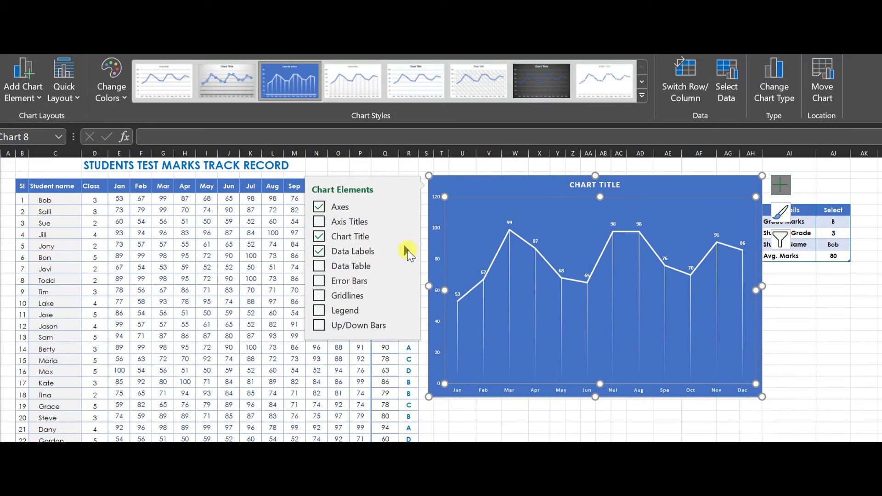
{"action": "left_click", "coordinate": [406, 251]}
{"action": "left_click", "coordinate": [440, 258]}
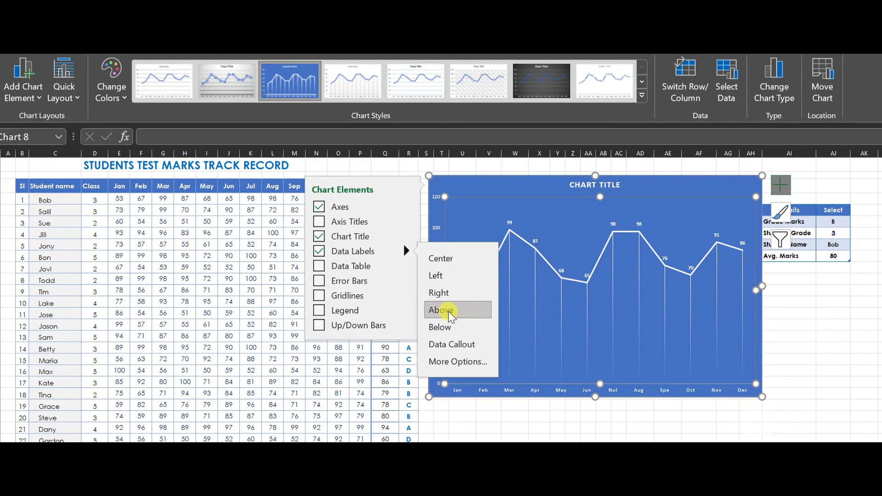
Step: Try adding a data table beneath the chart's line plot
{"action": "left_click", "coordinate": [318, 267]}
{"action": "left_click", "coordinate": [319, 266]}
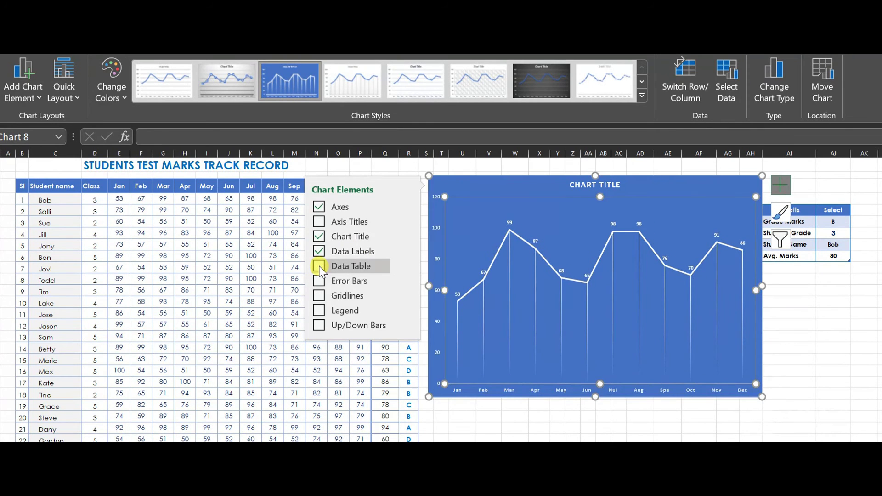
{"action": "left_click", "coordinate": [320, 268]}
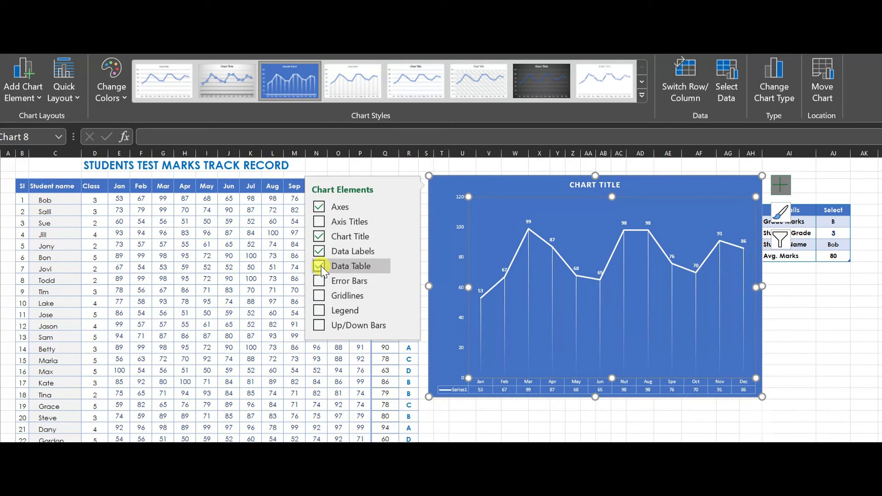
{"action": "left_click", "coordinate": [320, 267]}
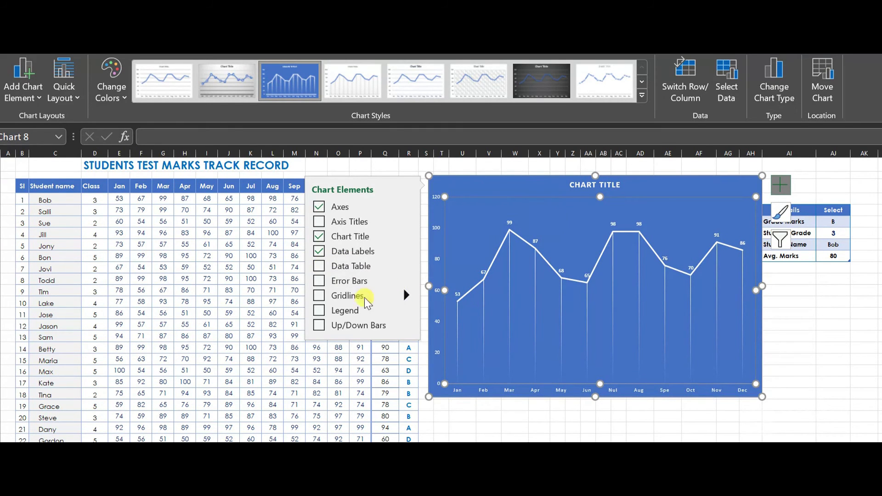
Step: Turn on gridlines for the monthly marks chart
{"action": "left_click", "coordinate": [319, 296]}
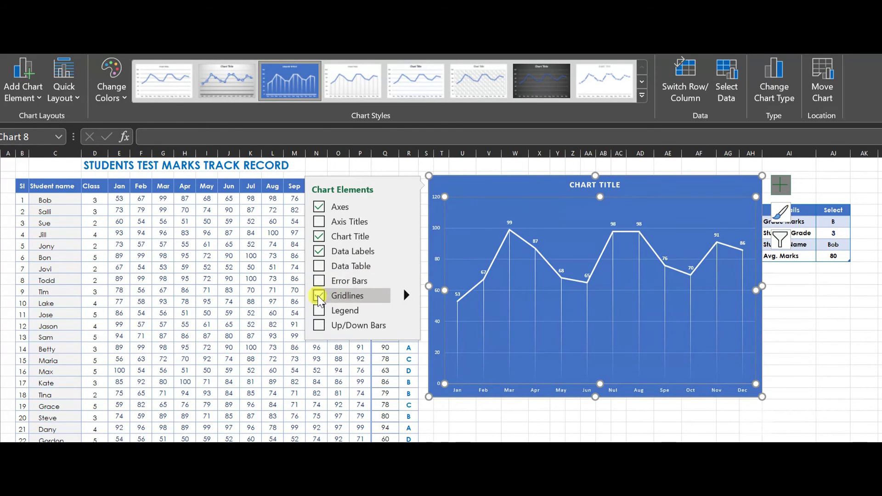
{"action": "left_click", "coordinate": [787, 360]}
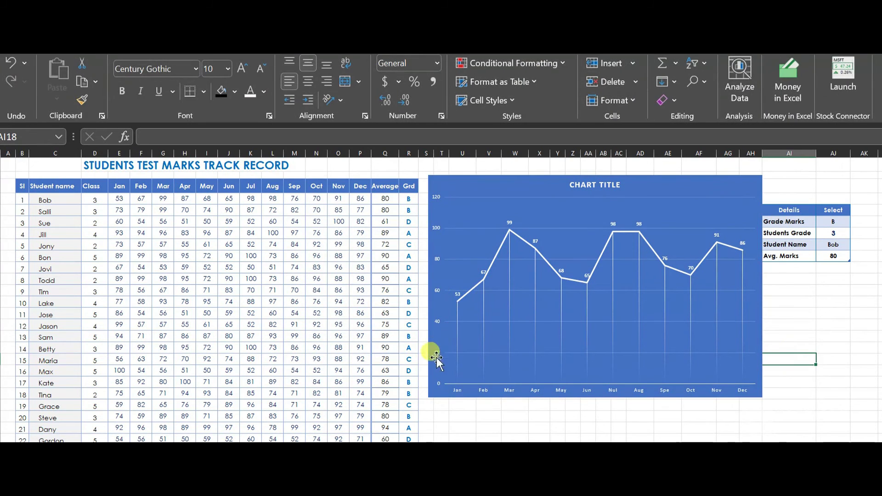
Step: Set the chart's vertical axis bounds to a minimum of 40 and a maximum of 100
{"action": "left_click", "coordinate": [436, 291]}
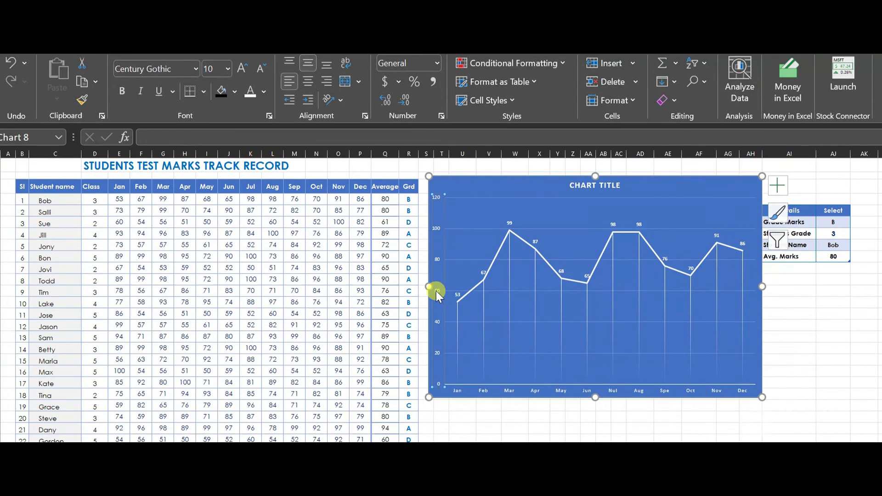
{"action": "double_click", "coordinate": [437, 291]}
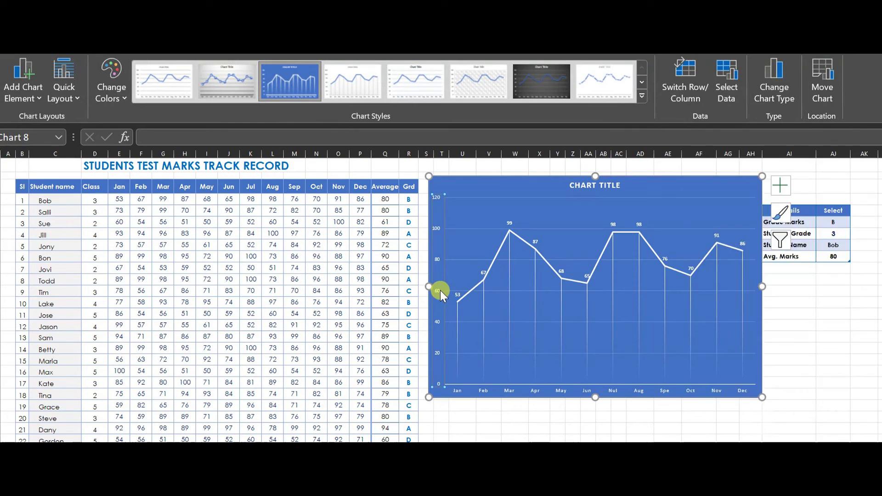
{"action": "left_click_drag", "start_coordinate": [815, 281], "coordinate": [770, 267]}
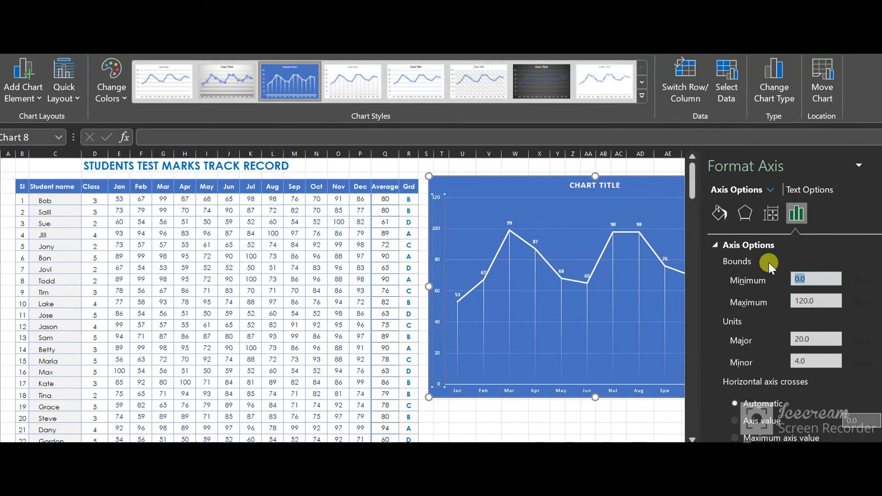
{"action": "type", "text": "40"}
{"action": "left_click", "coordinate": [767, 263]}
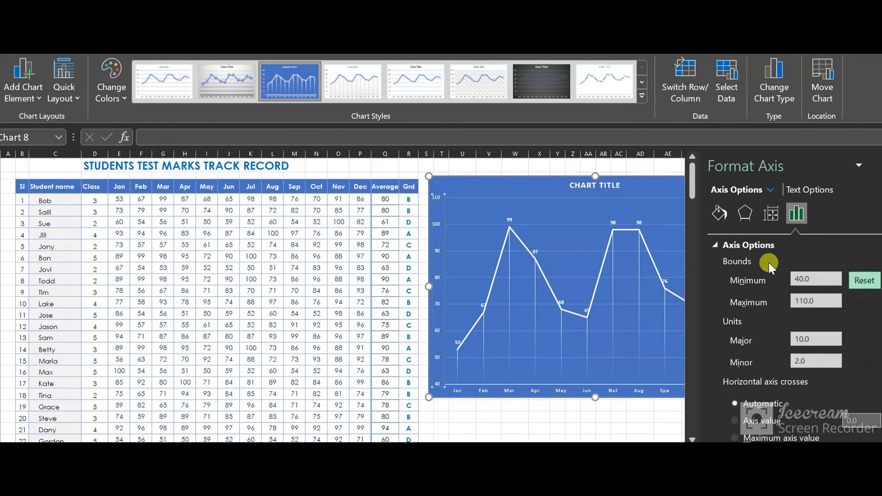
{"action": "left_click_drag", "start_coordinate": [824, 301], "coordinate": [735, 289]}
{"action": "type", "text": "10"}
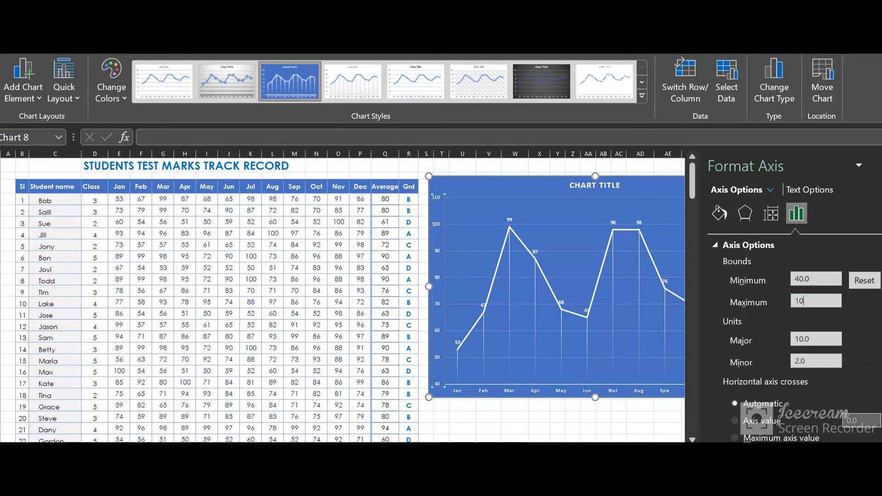
{"action": "type", "text": "0"}
{"action": "left_click", "coordinate": [739, 295]}
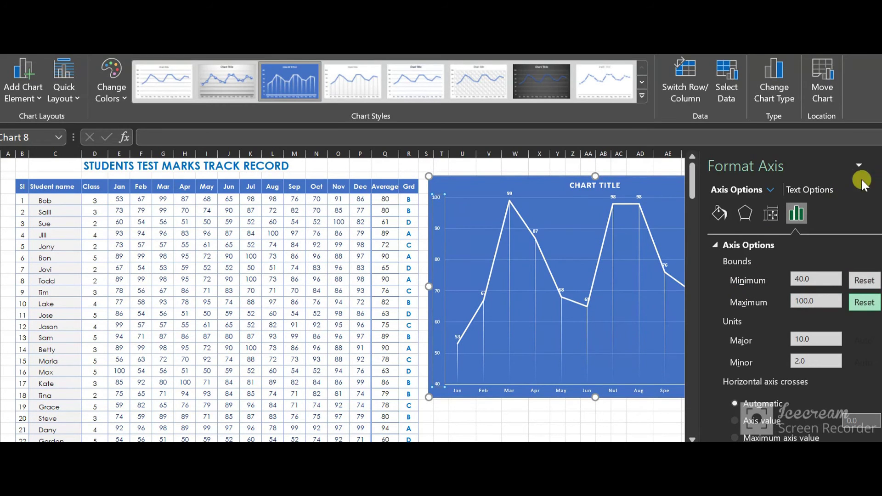
{"action": "left_click", "coordinate": [872, 165]}
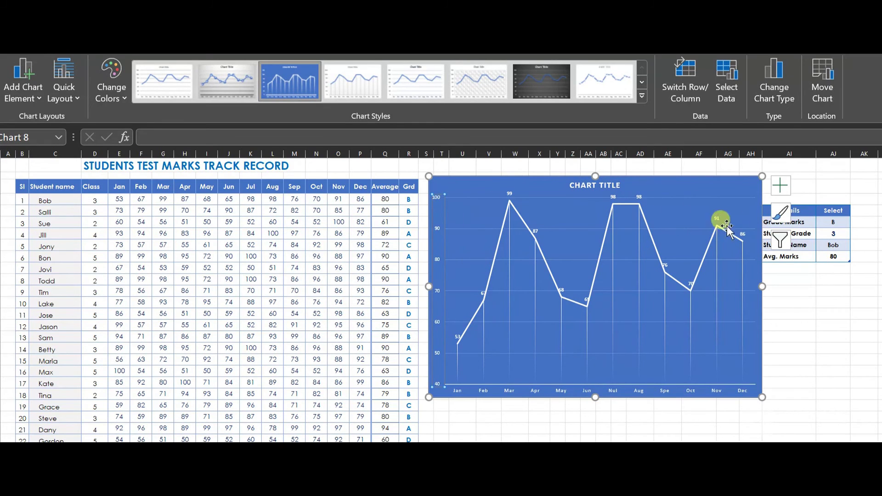
Step: Show the data table with the monthly marks beneath the chart
{"action": "left_click", "coordinate": [781, 188]}
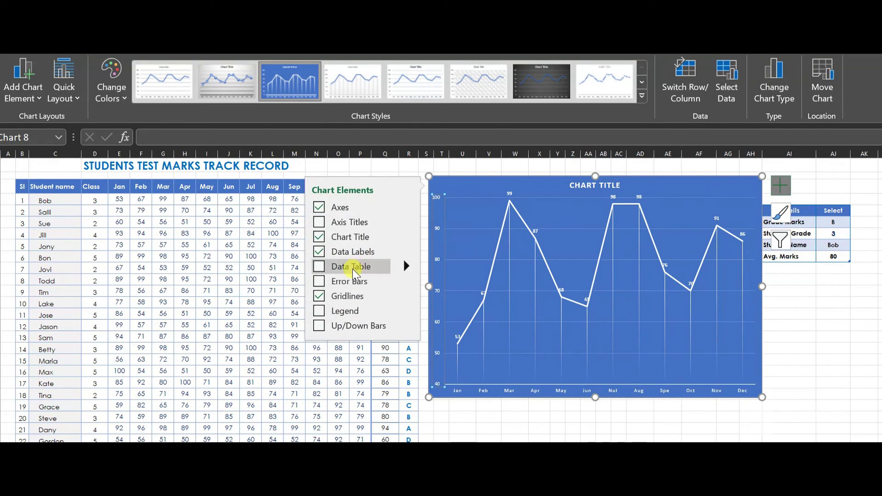
{"action": "left_click", "coordinate": [332, 271]}
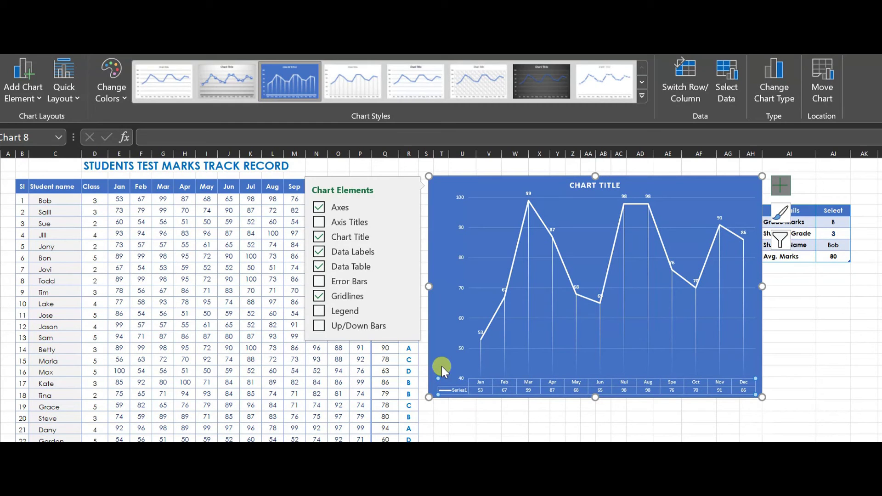
{"action": "left_click", "coordinate": [779, 378]}
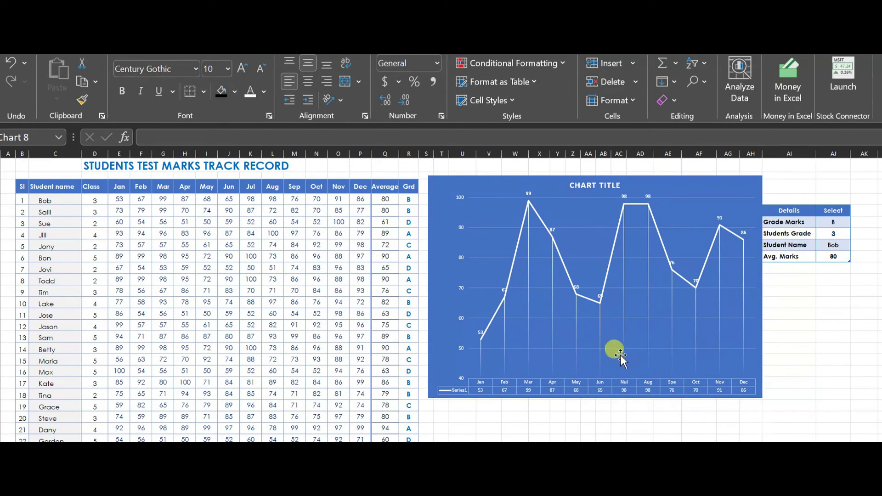
Step: Shrink the chart slightly so it clears the Details table, and retitle it MONTHLY GRADE
{"action": "left_click", "coordinate": [614, 354]}
{"action": "mouse_move", "coordinate": [758, 394]}
{"action": "left_mouse_down"}
{"action": "mouse_move", "coordinate": [740, 378]}
{"action": "mouse_move", "coordinate": [754, 388]}
{"action": "left_mouse_up"}
{"action": "left_click", "coordinate": [798, 339]}
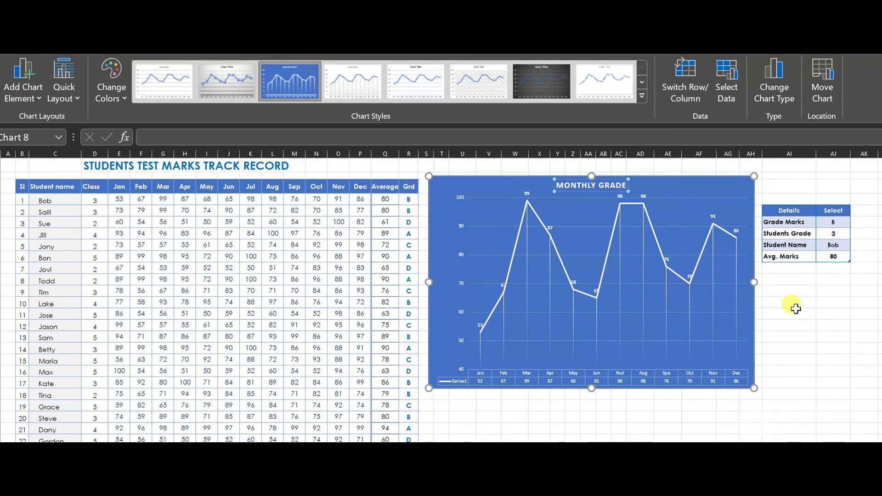
{"action": "left_click", "coordinate": [797, 311]}
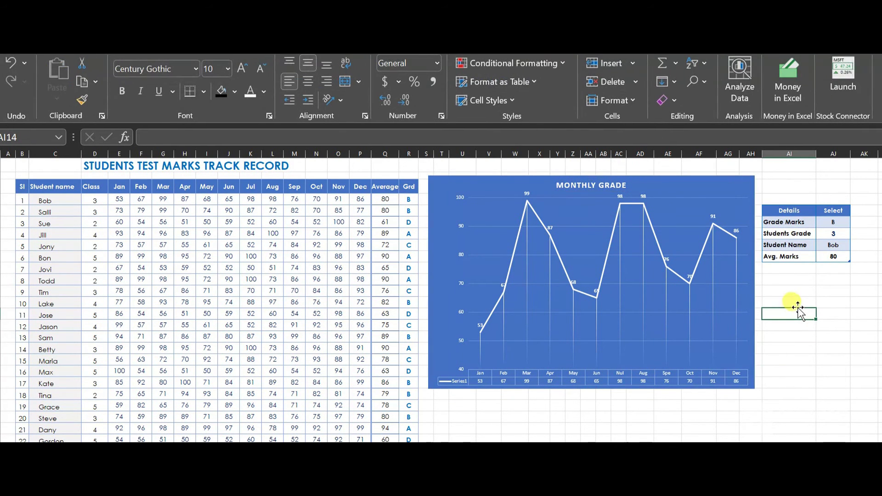
Step: Add titles to both axes of the MONTHLY GRADE chart
{"action": "left_click", "coordinate": [459, 384]}
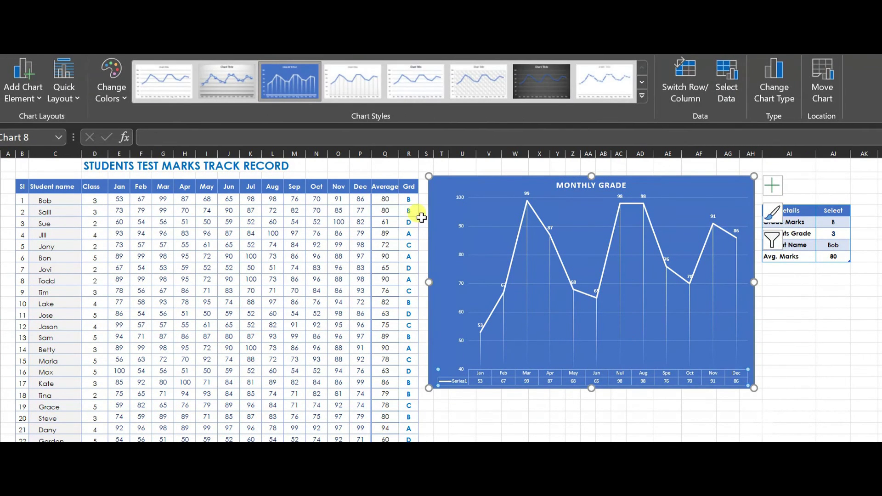
{"action": "left_click", "coordinate": [772, 189]}
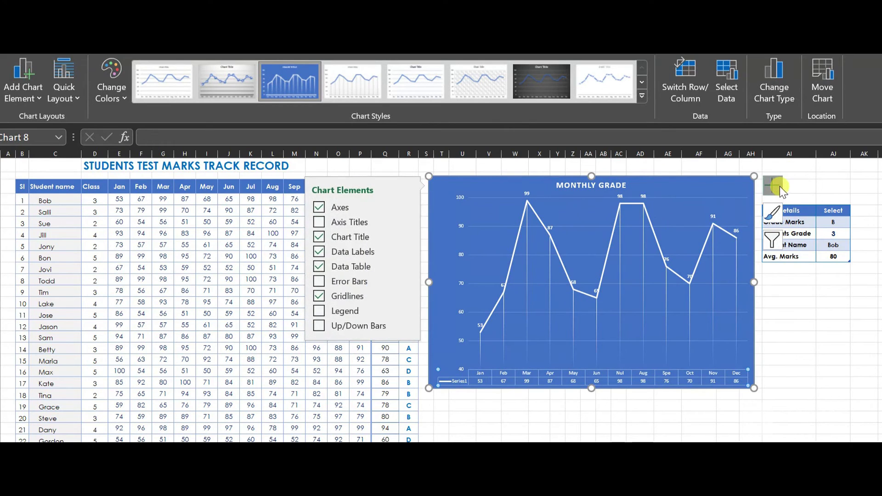
{"action": "left_click", "coordinate": [318, 223]}
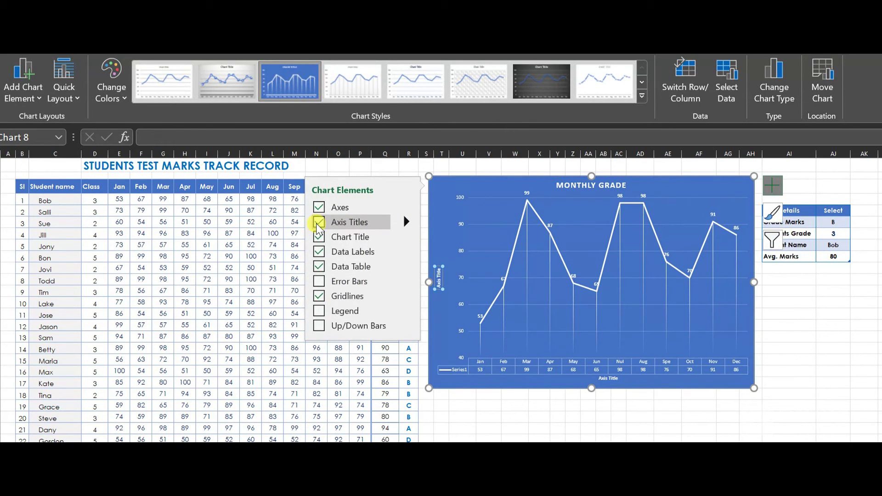
Step: Remove both axis titles from the MONTHLY GRADE chart, keeping the data labels, data table and gridlines
{"action": "left_click", "coordinate": [318, 224]}
{"action": "left_click", "coordinate": [319, 237]}
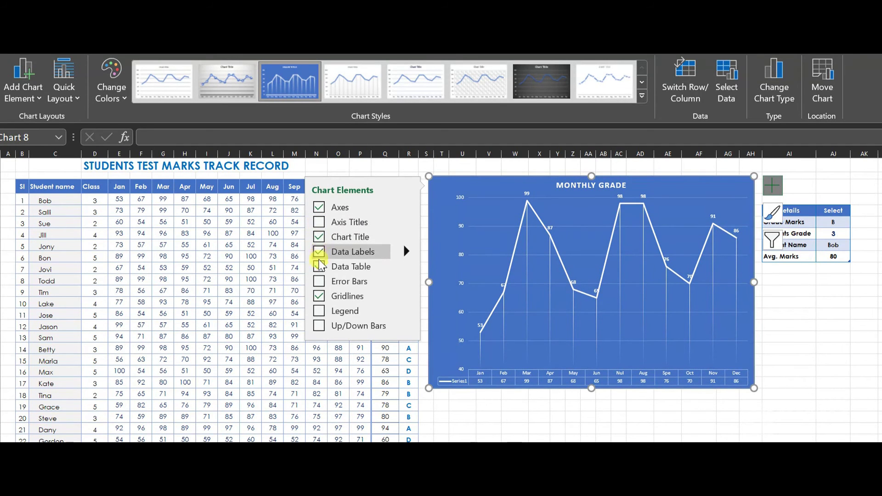
{"action": "left_click", "coordinate": [318, 311]}
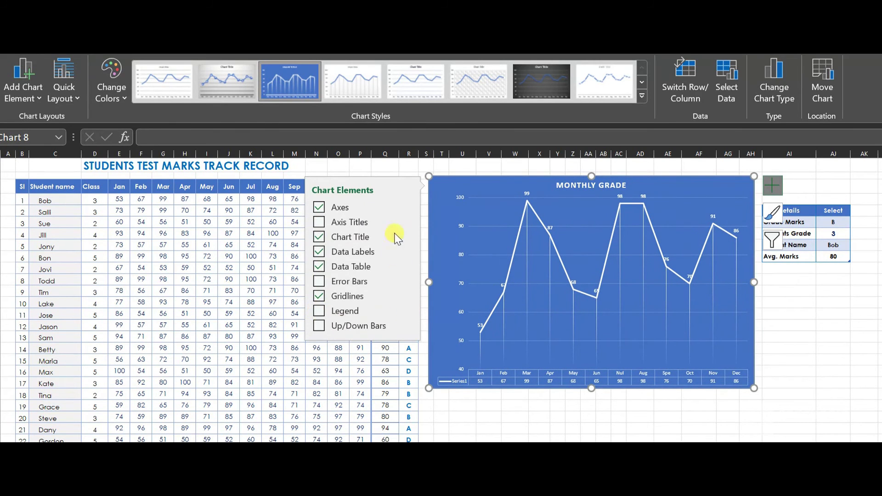
{"action": "left_click", "coordinate": [319, 222]}
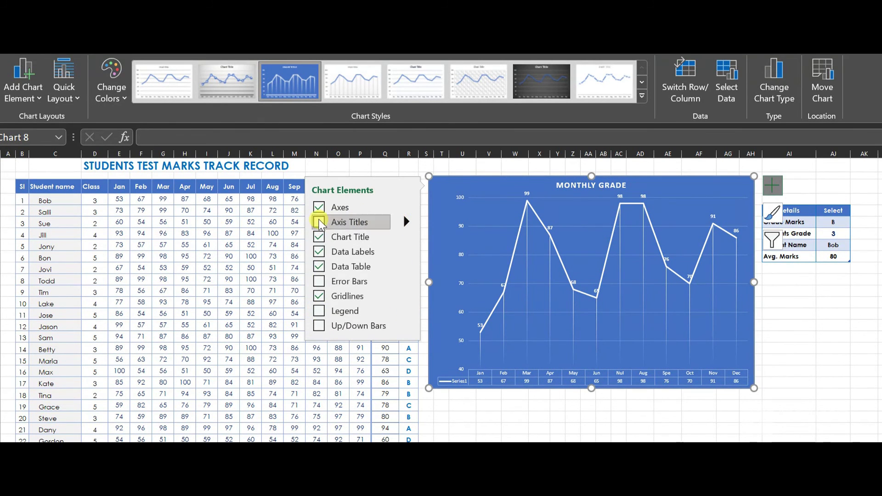
{"action": "left_click", "coordinate": [319, 222]}
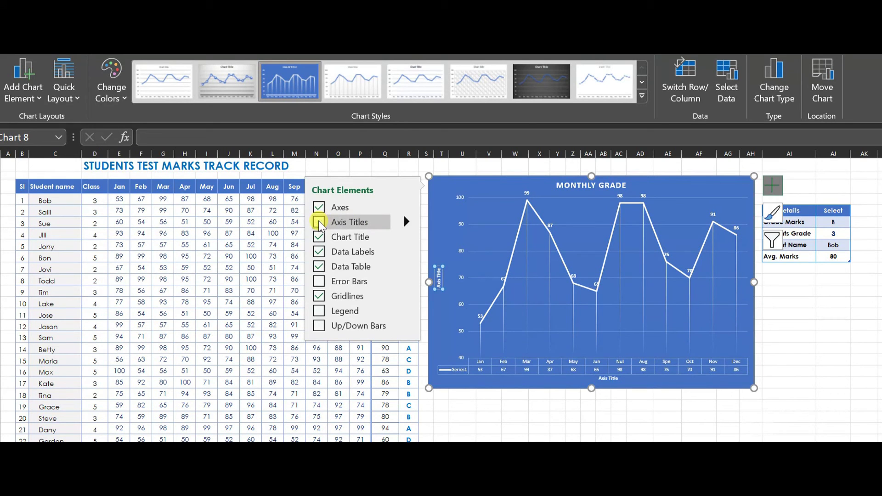
{"action": "left_click", "coordinate": [407, 222]}
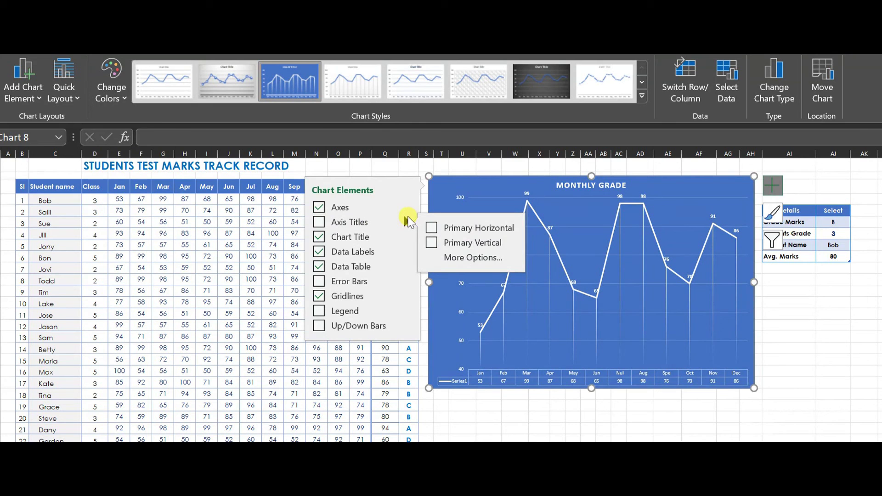
{"action": "left_click", "coordinate": [809, 312]}
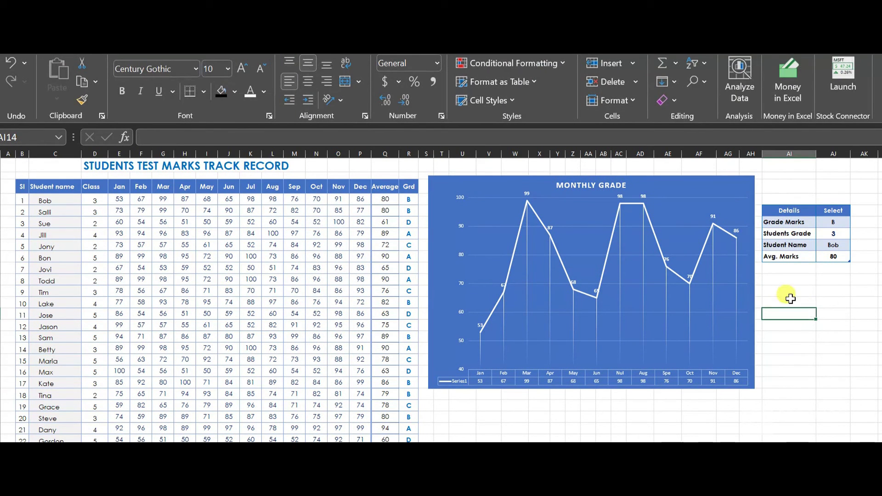
{"action": "left_click", "coordinate": [645, 307]}
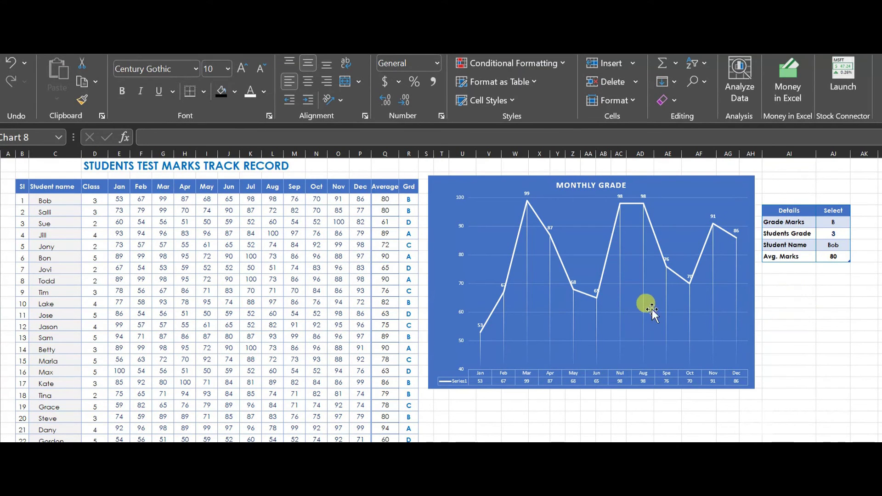
Step: In the Details table, select grade marks A, students grade 5 and the second student in the filtered name list
{"action": "left_click", "coordinate": [835, 223]}
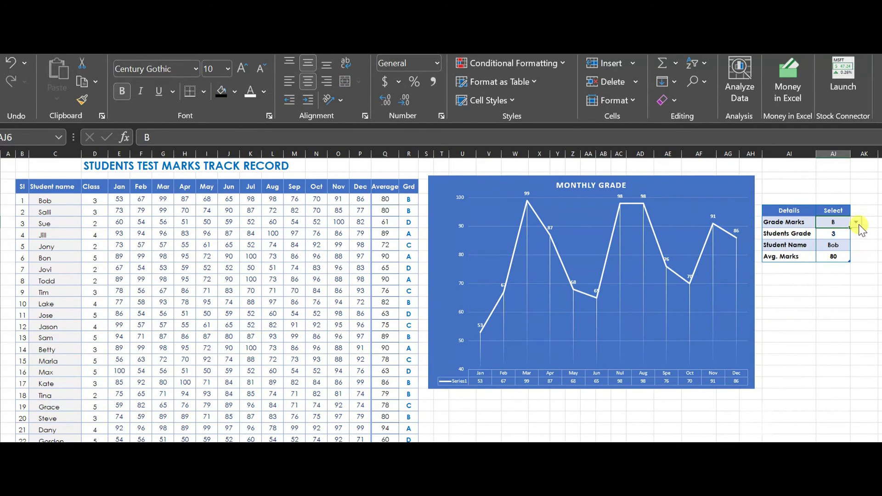
{"action": "left_click", "coordinate": [856, 222]}
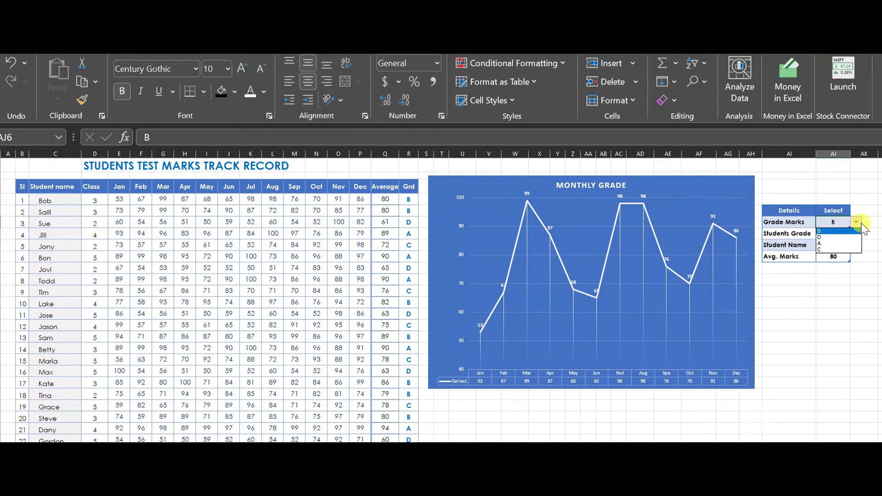
{"action": "left_click", "coordinate": [846, 245]}
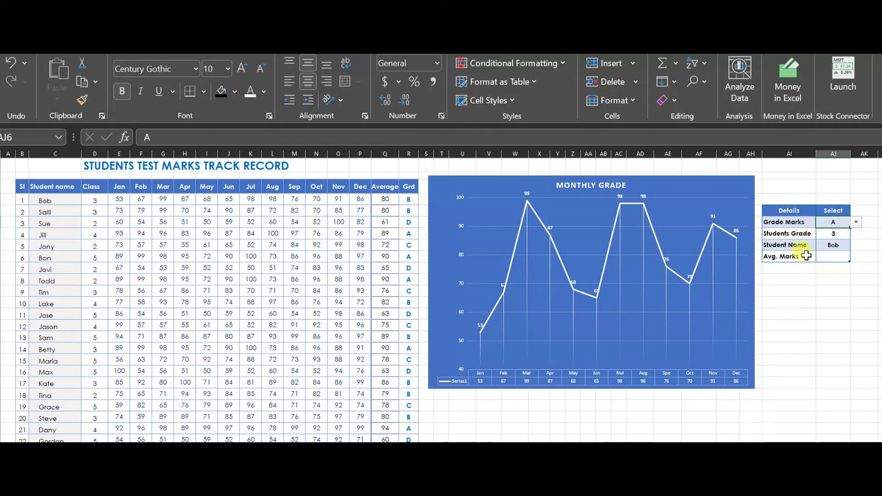
{"action": "left_click", "coordinate": [832, 233]}
{"action": "left_click", "coordinate": [855, 233]}
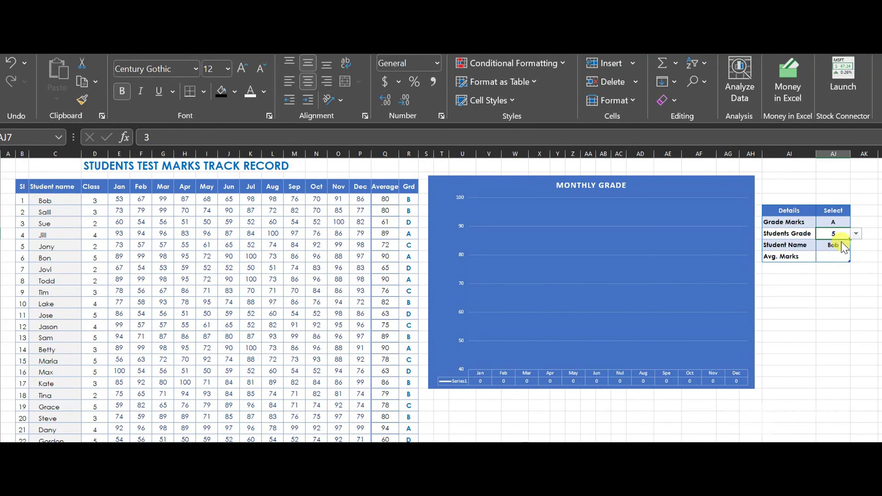
{"action": "left_click", "coordinate": [842, 243]}
{"action": "left_click", "coordinate": [856, 245]}
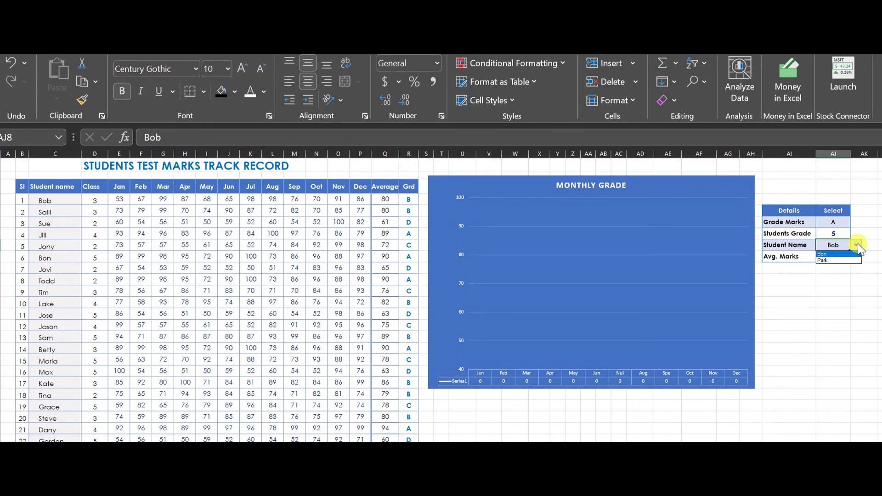
{"action": "left_click", "coordinate": [848, 260]}
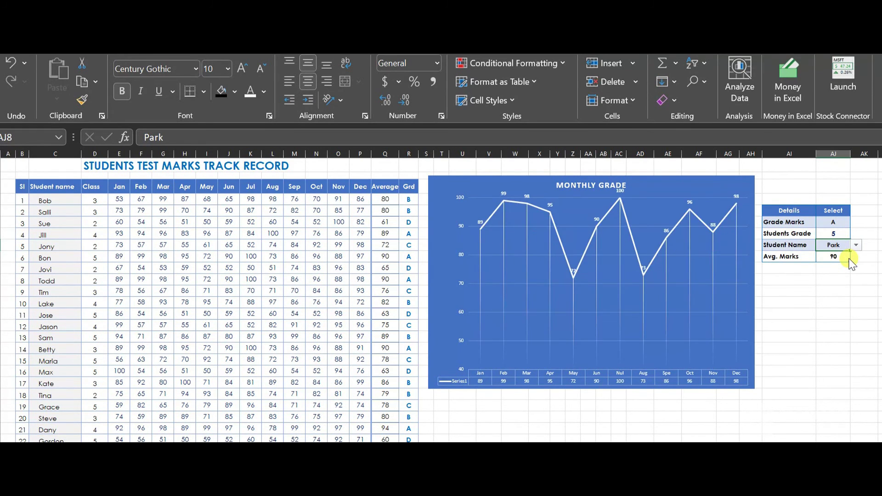
Step: Switch the Details table selections to grade marks B, students grade 4 and a matching student's name
{"action": "left_click", "coordinate": [835, 221]}
{"action": "left_click", "coordinate": [856, 223]}
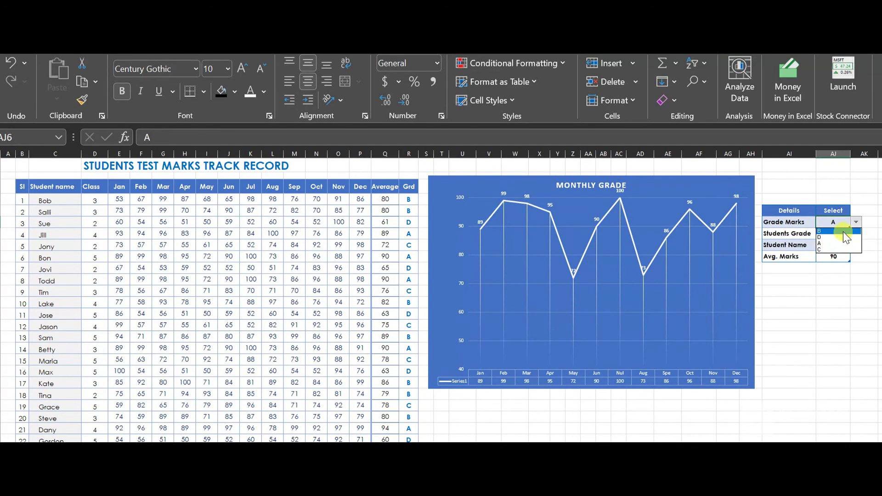
{"action": "left_click", "coordinate": [845, 231]}
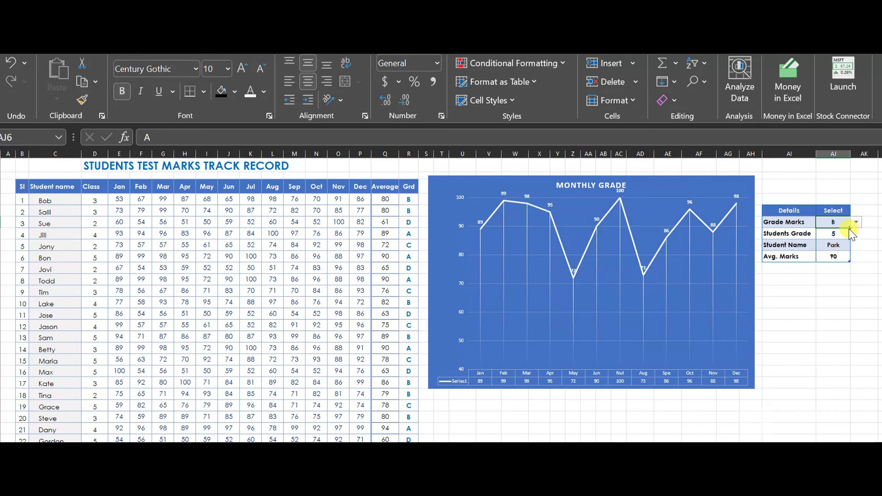
{"action": "left_click", "coordinate": [849, 233]}
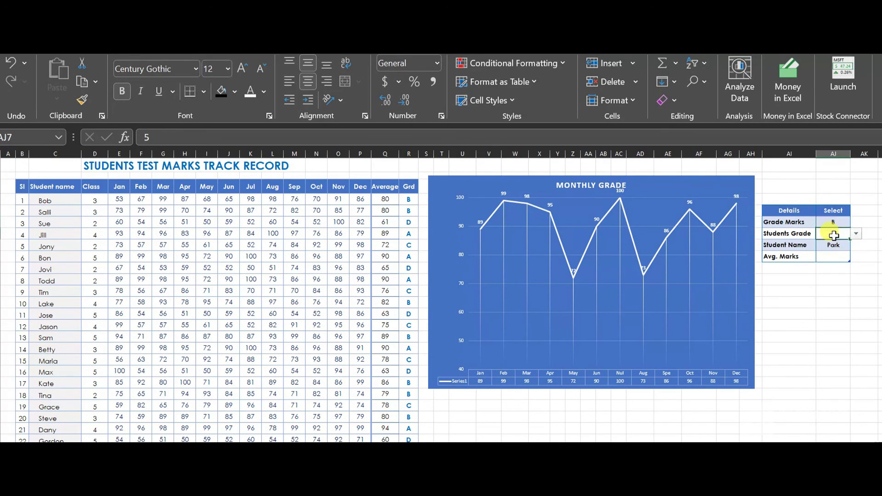
{"action": "left_click", "coordinate": [855, 233]}
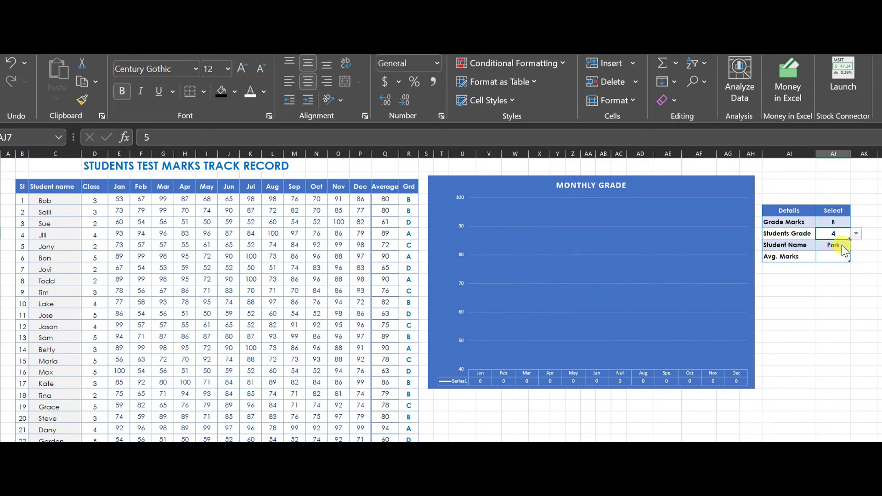
{"action": "left_click", "coordinate": [844, 244]}
{"action": "left_click", "coordinate": [854, 244]}
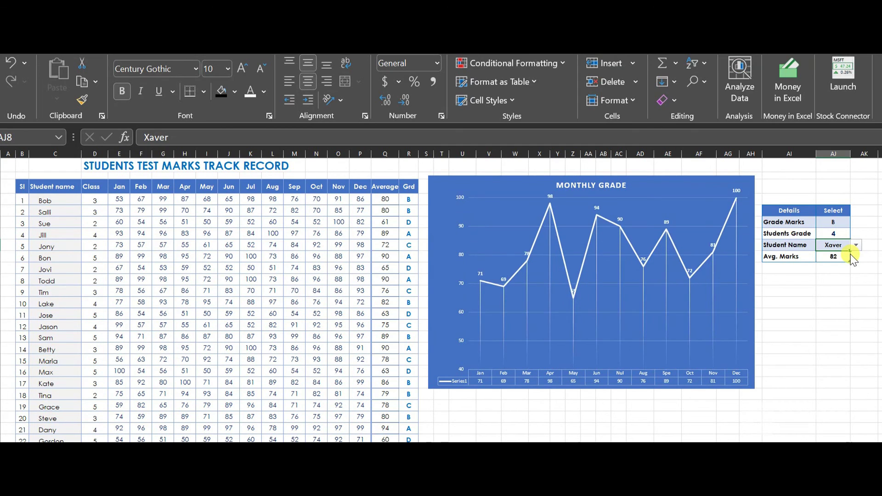
Step: Switch the Details table selections to grade marks C, students grade 3 and the only student name offered
{"action": "left_click", "coordinate": [850, 224]}
{"action": "left_click", "coordinate": [855, 223]}
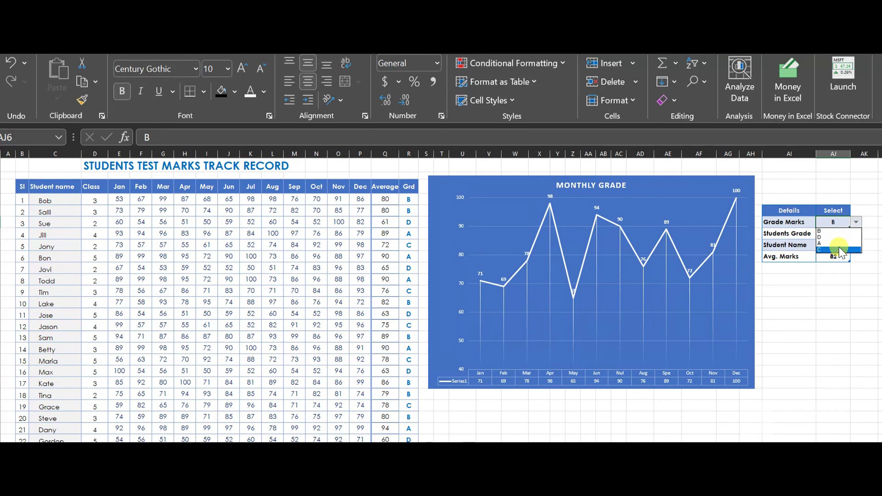
{"action": "left_click", "coordinate": [841, 250]}
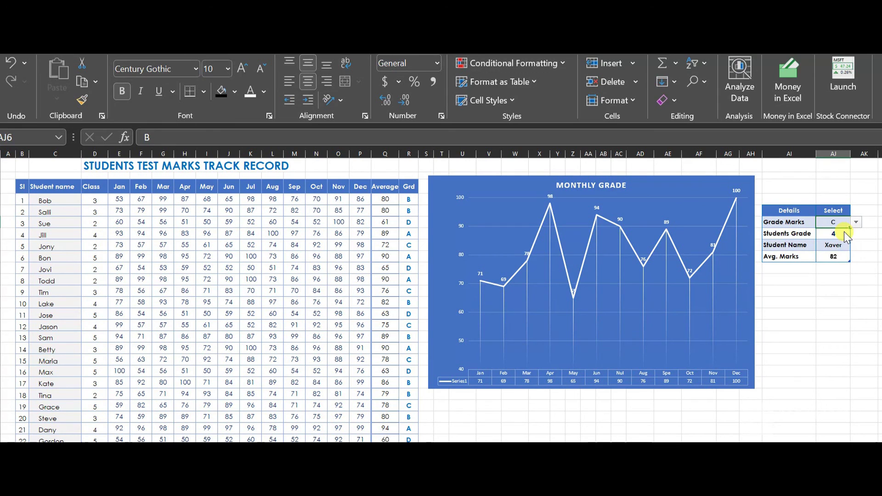
{"action": "left_click", "coordinate": [844, 234]}
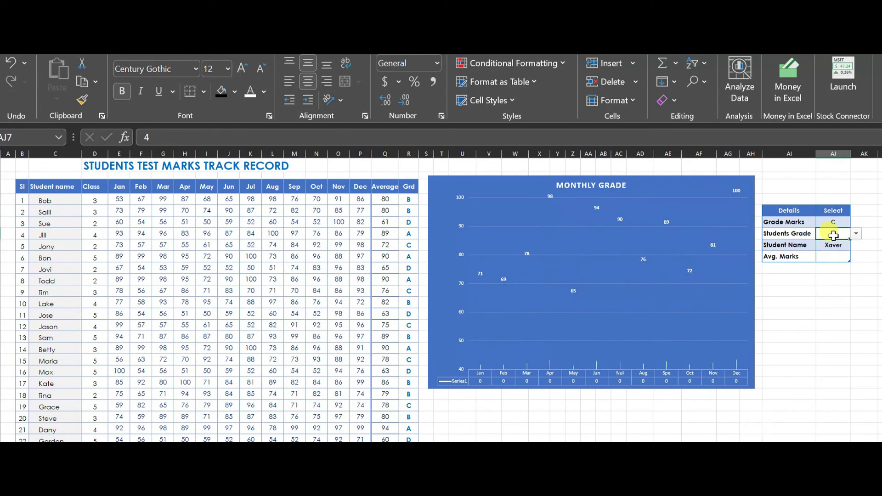
{"action": "left_click", "coordinate": [856, 235]}
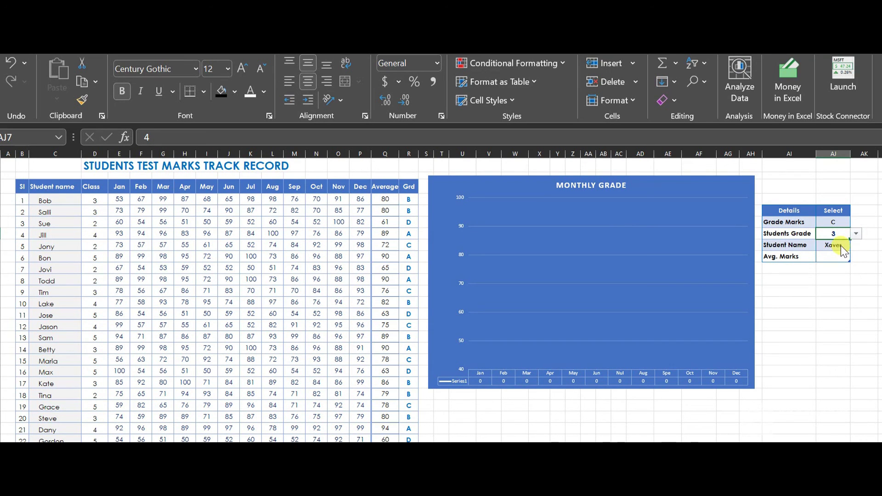
{"action": "left_click", "coordinate": [840, 245]}
{"action": "left_click", "coordinate": [855, 247]}
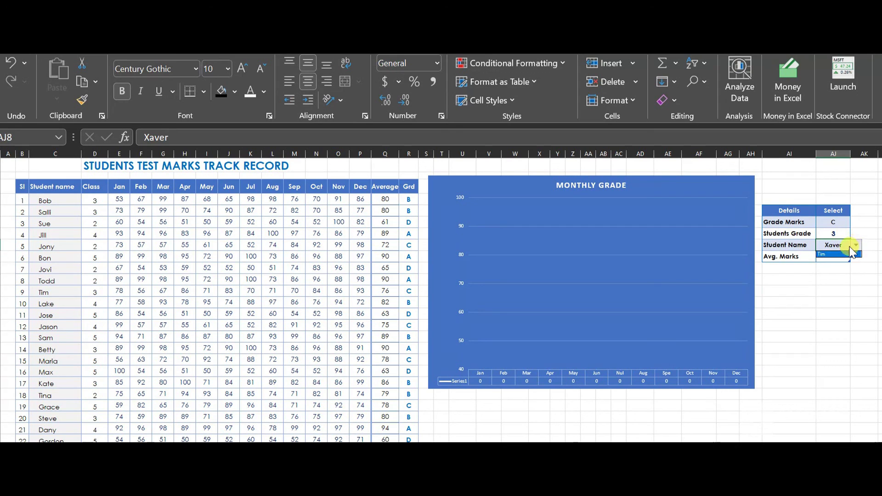
{"action": "left_click", "coordinate": [838, 254]}
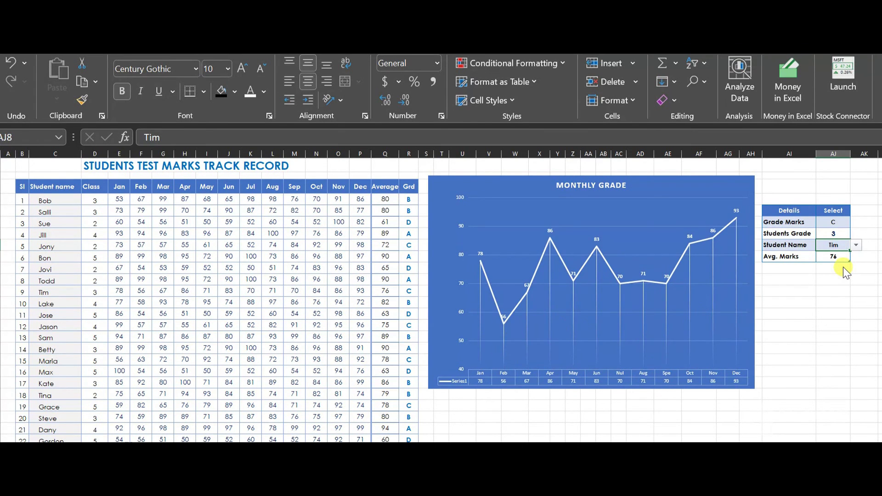
Step: Switch the Details table selections to grade marks D, students grade 2 and the only student name offered
{"action": "left_click", "coordinate": [841, 225]}
{"action": "left_click", "coordinate": [856, 222]}
{"action": "left_click", "coordinate": [841, 238]}
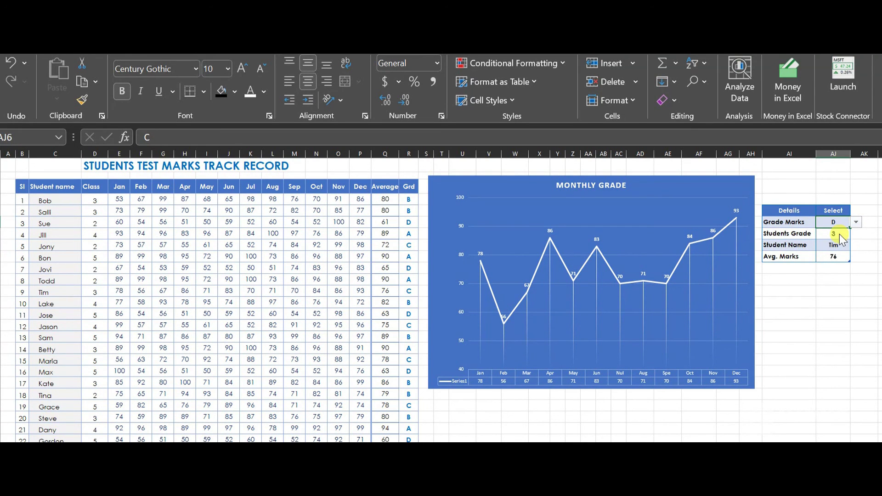
{"action": "left_click", "coordinate": [838, 235]}
{"action": "left_click", "coordinate": [857, 233]}
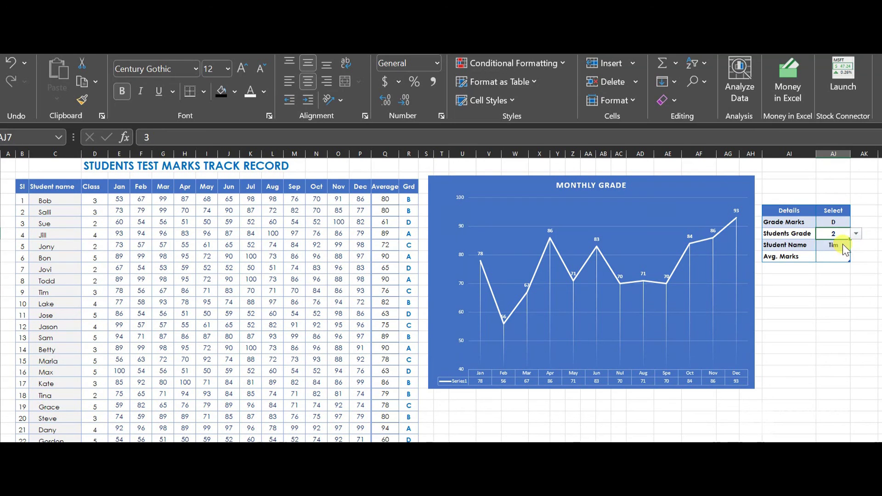
{"action": "left_click", "coordinate": [842, 244]}
{"action": "left_click", "coordinate": [854, 246]}
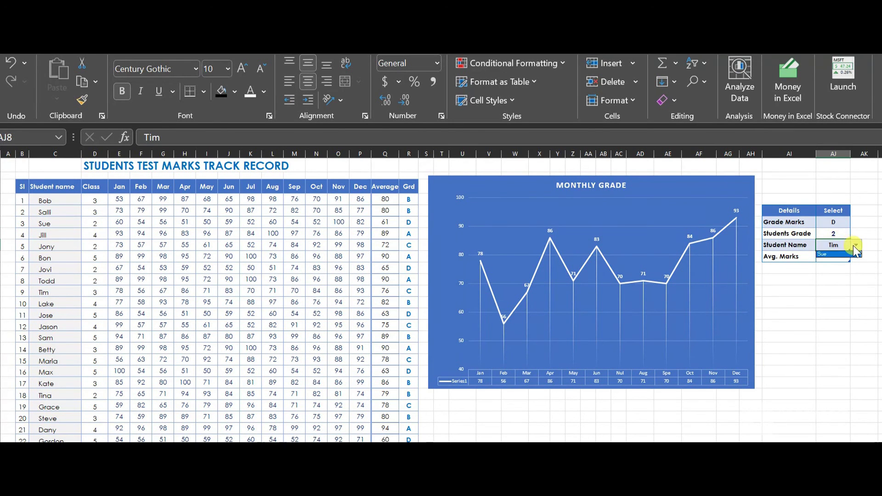
{"action": "left_click", "coordinate": [839, 254]}
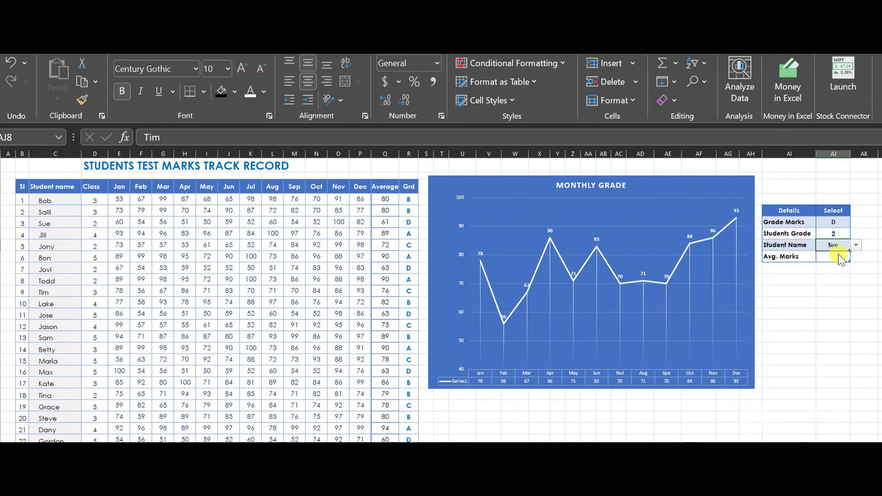